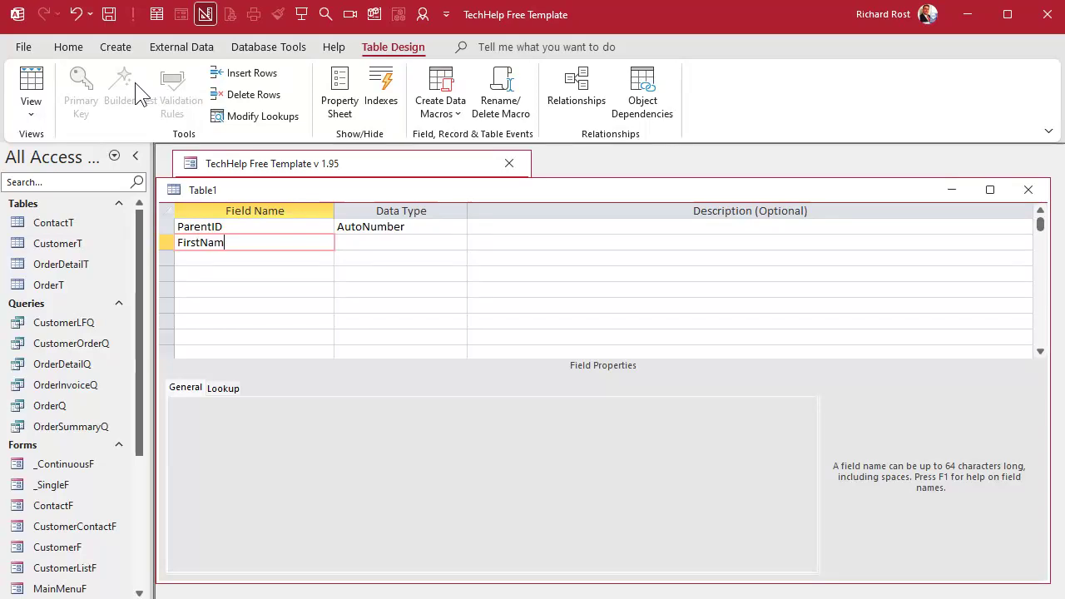
Complete the FirstName field and add a LastName field below it, both with the Short Text data type
key("Return")
key("Return")
type("LastName")
key("Return")
key("Return")
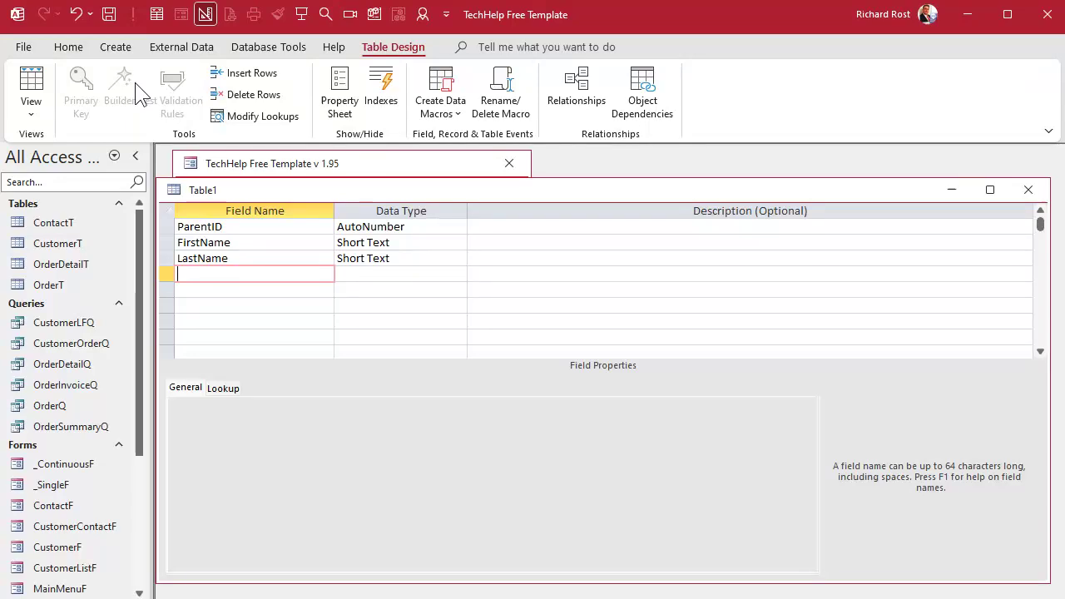
Save the table as ParentT and have a primary key created for it
key("ctrl+s")
type("ParentT")
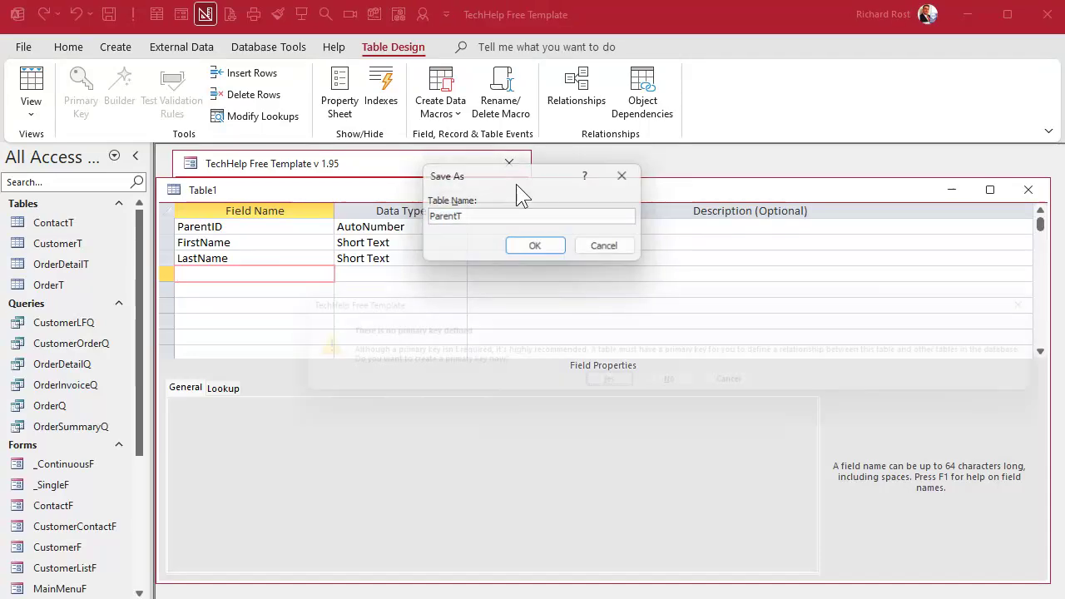
key("Return")
key("Return")
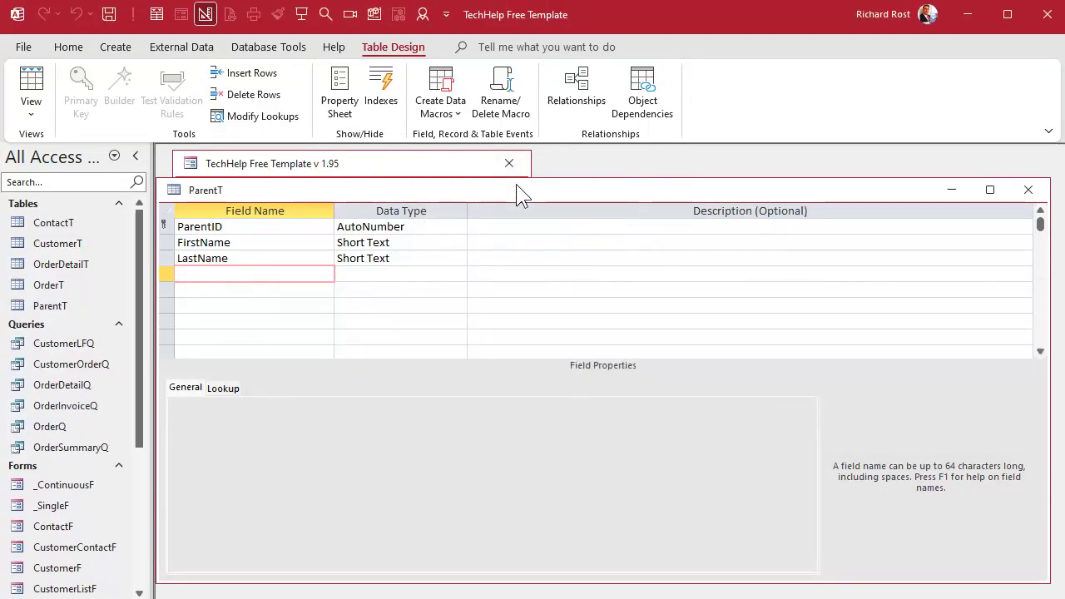
Switch ParentT to its datasheet and enter the first and last names of the first two parents
left_click(35, 85)
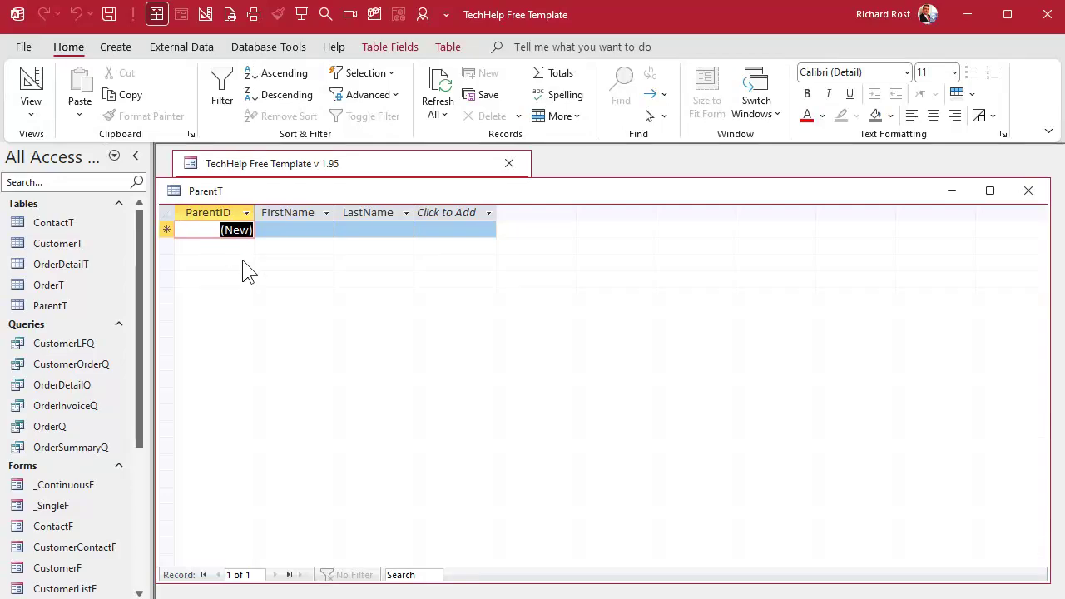
key("Tab")
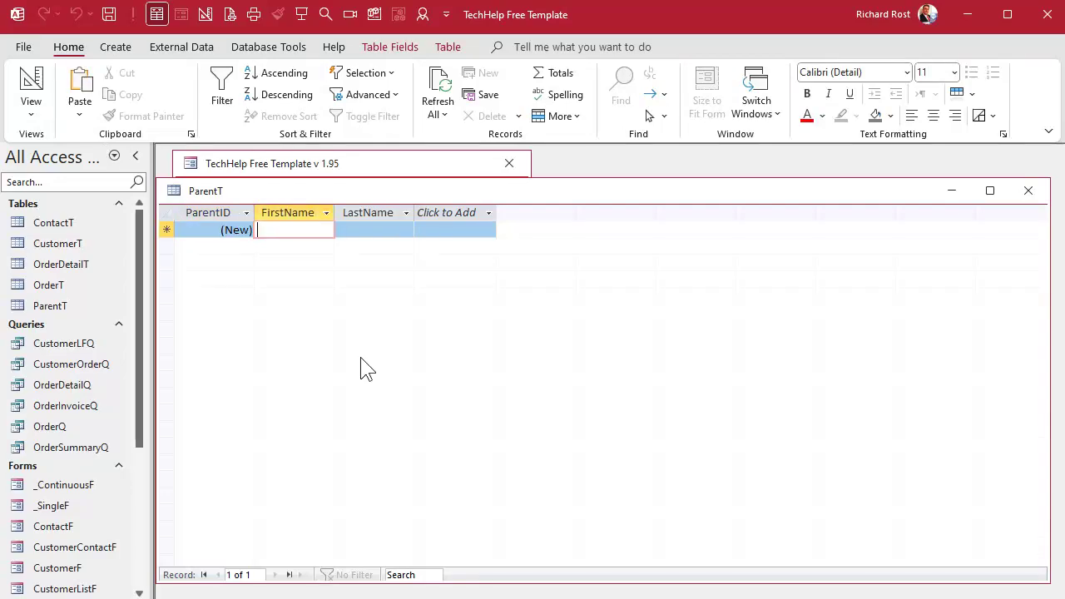
type("Jim")
key("Tab")
type("Kirk")
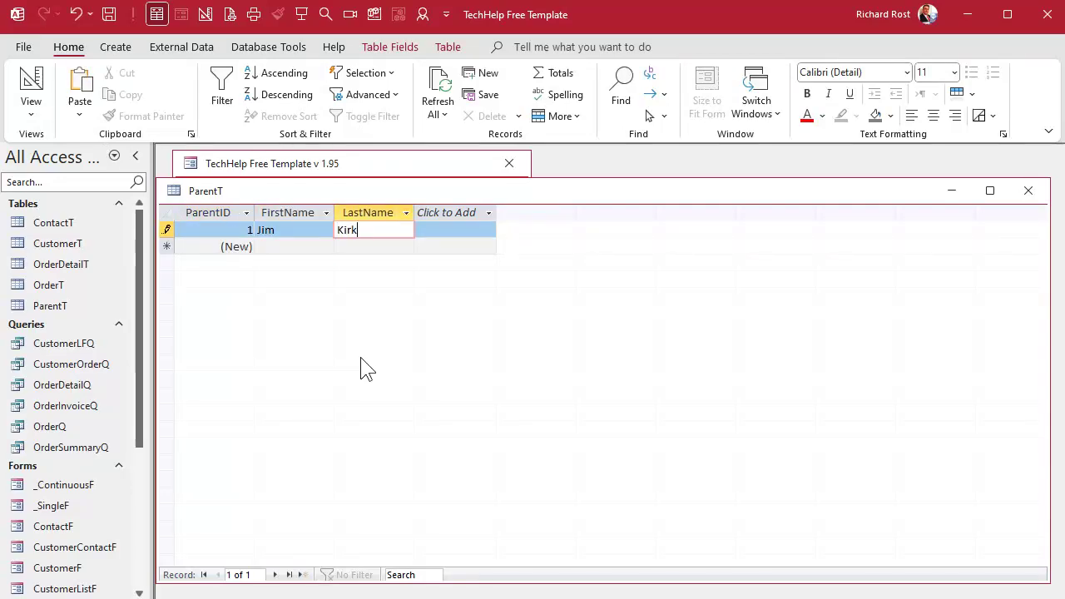
key("Tab")
key("Tab")
type("Mr.")
key("Tab")
type("Spock")
key("Tab")
key("Tab")
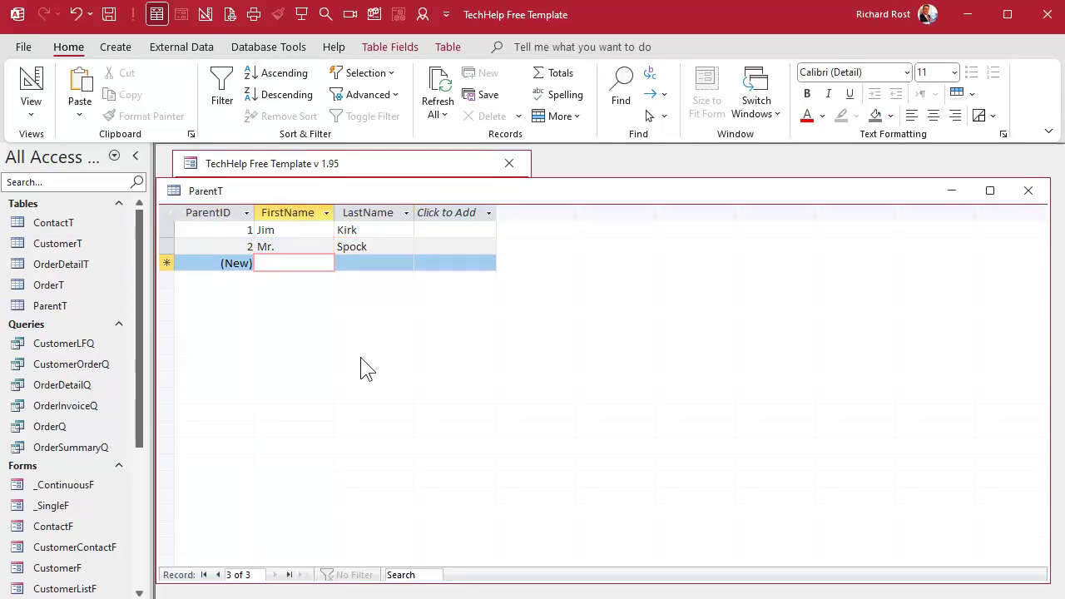
Enter the first and last names of the third and fourth parents as new ParentT records
type("Bones")
key("Tab")
type("McCo")
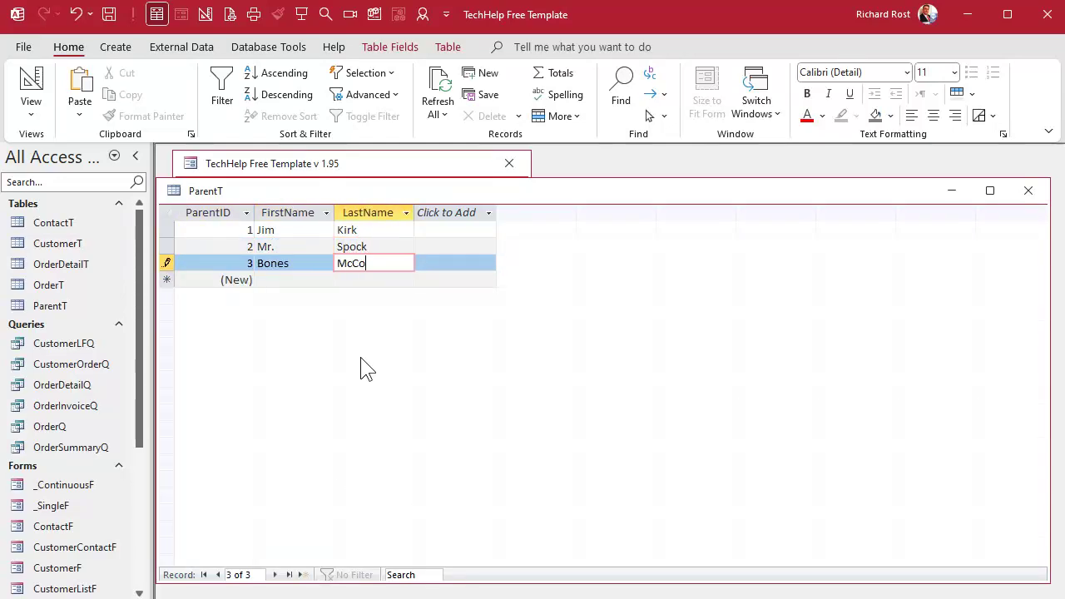
type("y")
key("Tab")
key("Tab")
type("Montgomery")
key("Tab")
type("Scott")
key("Tab")
key("Tab")
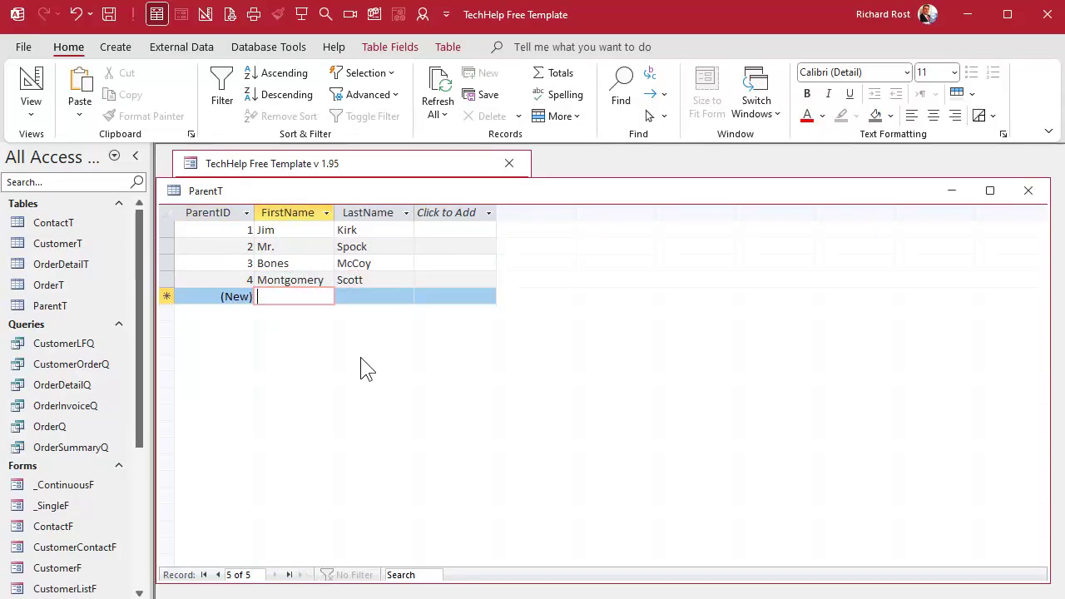
Enter the names of the fifth and sixth parents in ParentT, using the title Ms. as the sixth one's FirstName
type("Carol")
key("Tab")
type("Marcus")
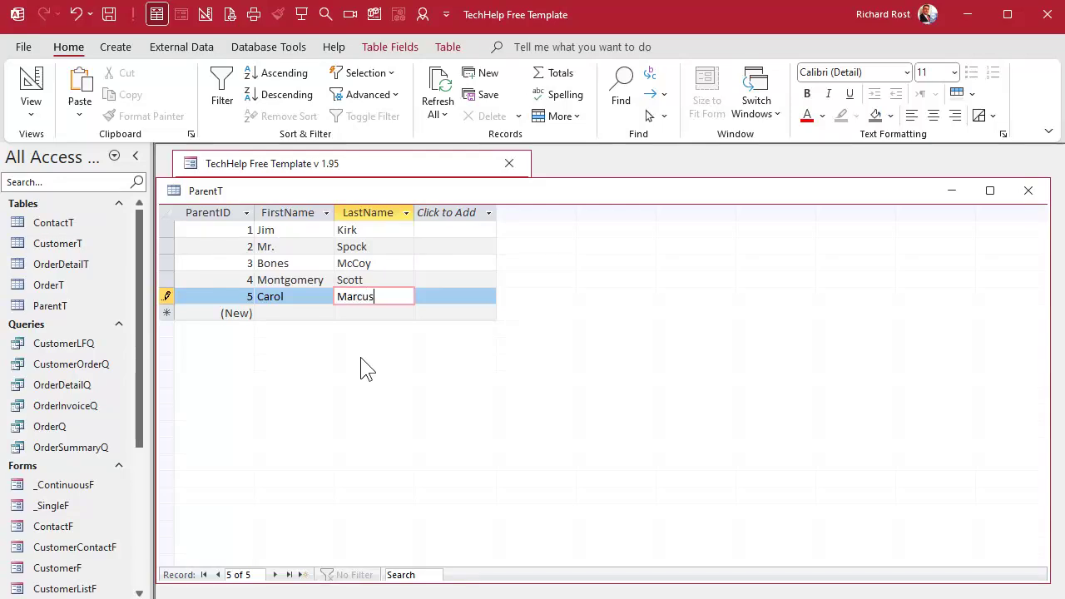
key("Tab")
key("Tab")
type("Ms.")
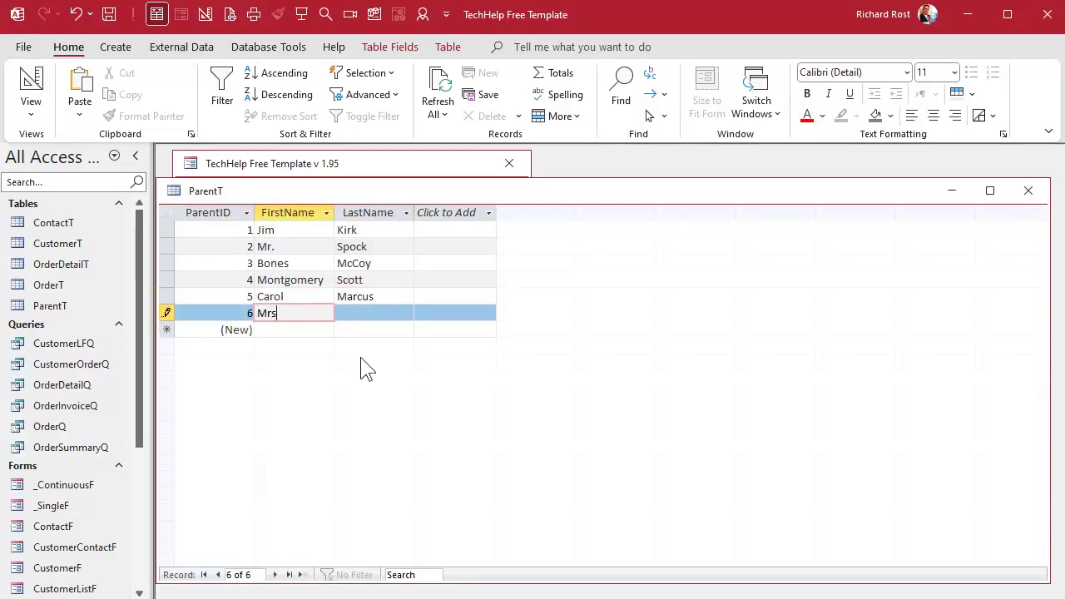
key("Tab")
type("T'Pring")
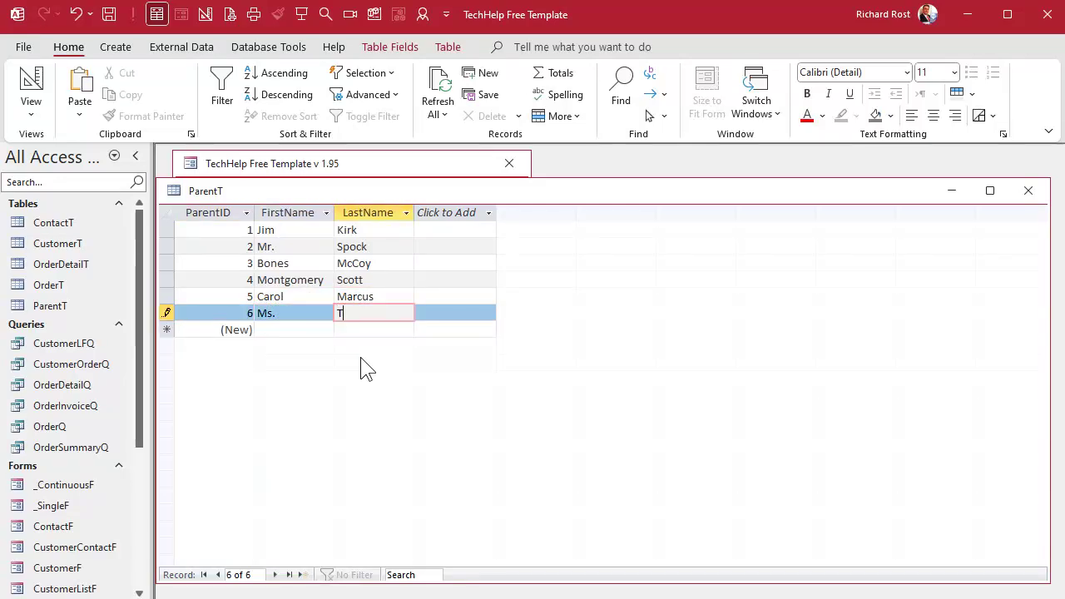
key("Tab")
key("Tab")
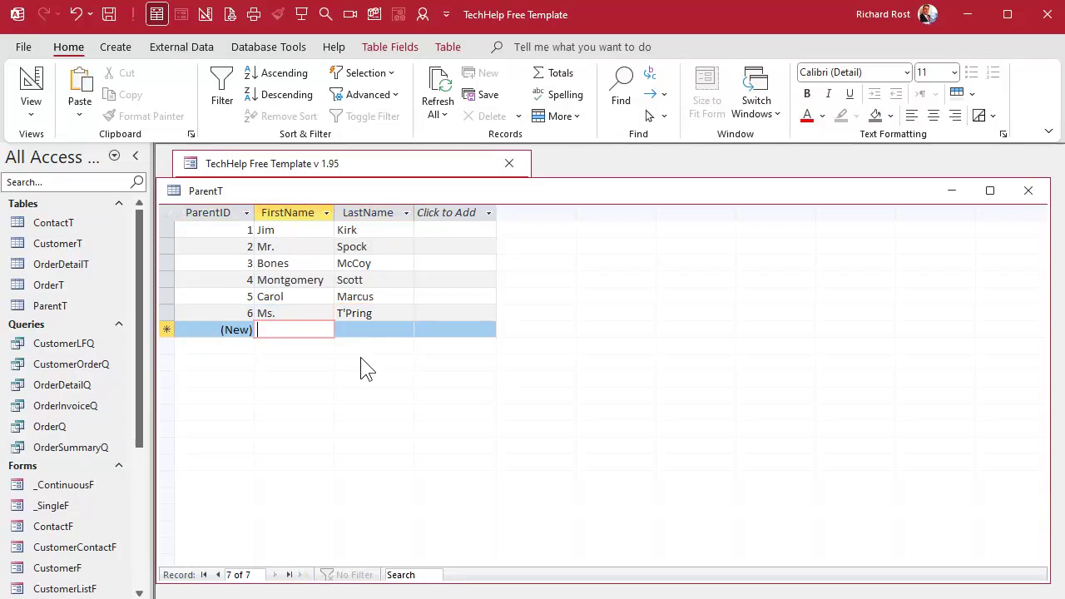
Enter the seventh parent's first and last name in ParentT and close the table
type("Jocel")
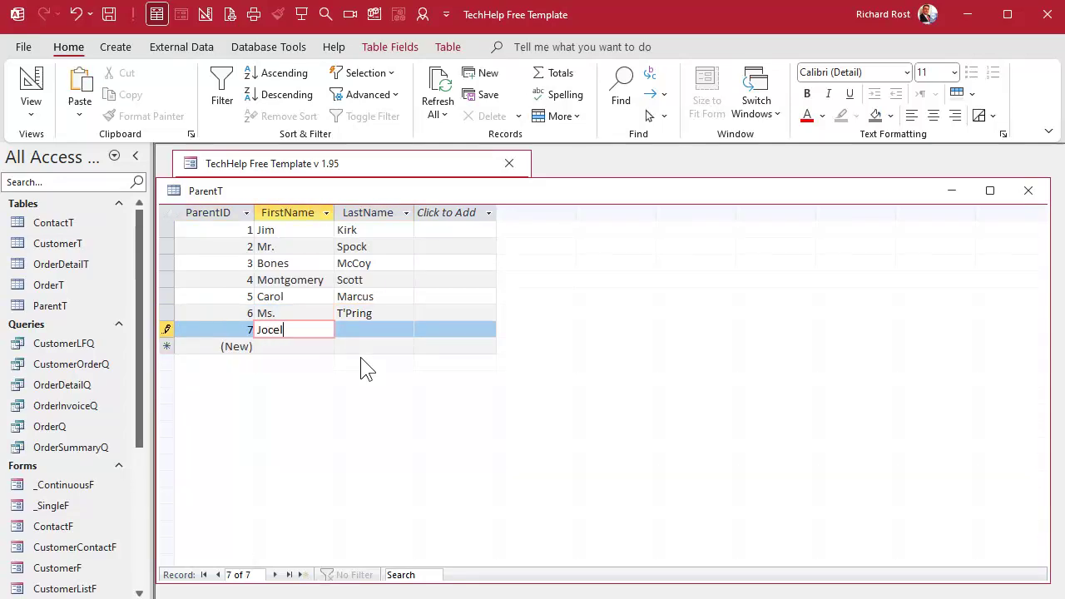
type("yn")
key("Tab")
type("McCoy")
key("Tab")
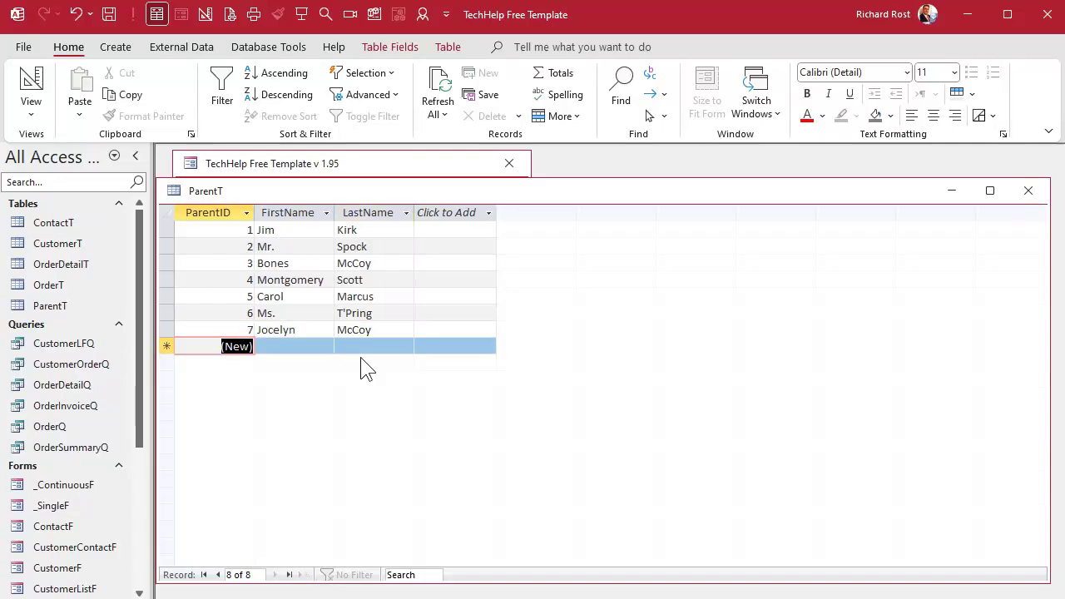
key("Tab")
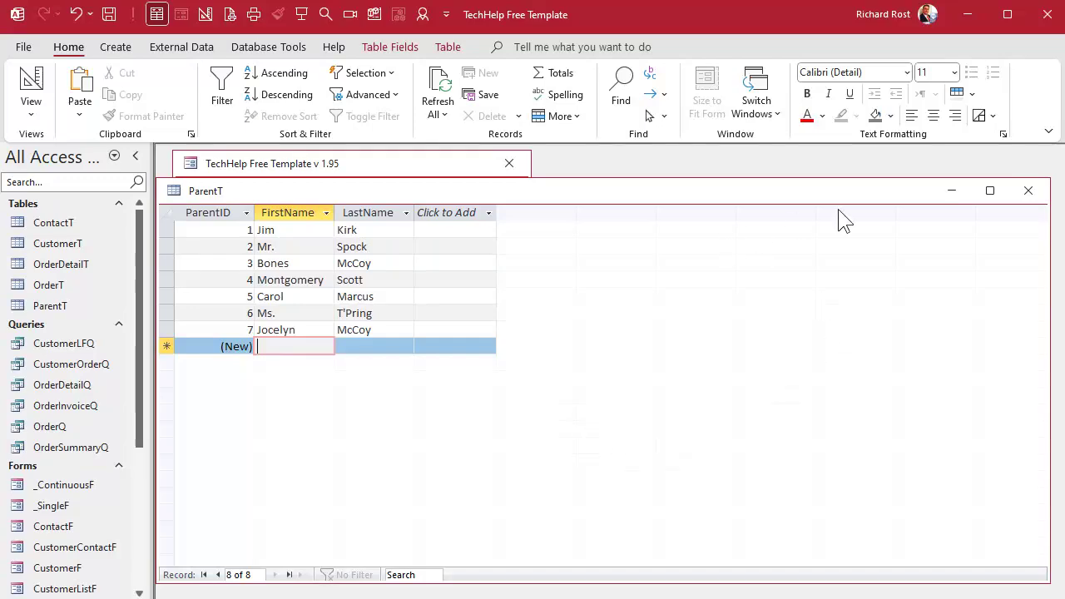
left_click(1029, 191)
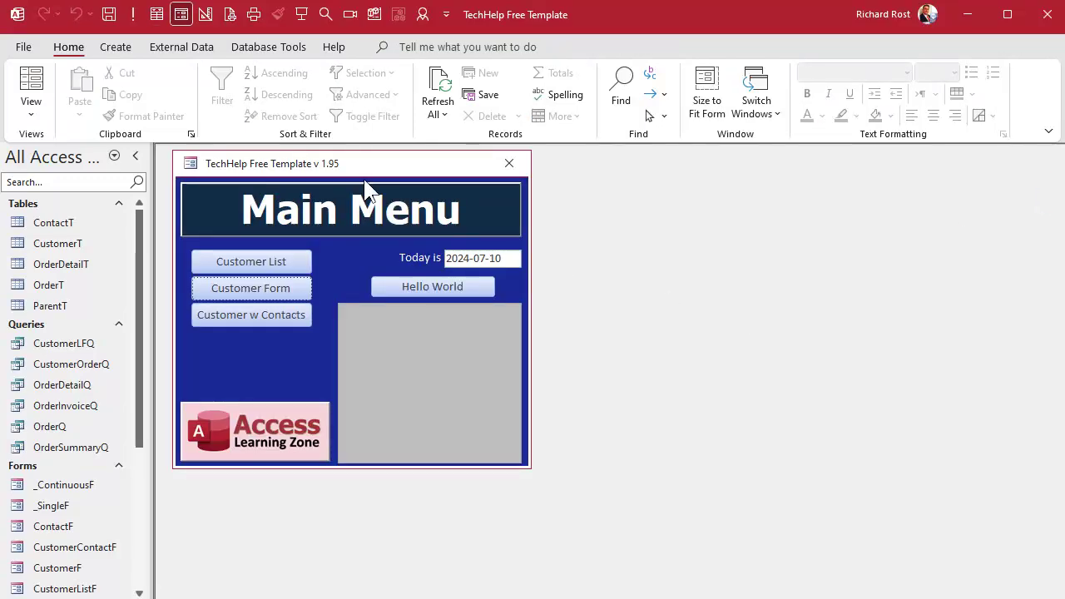
Create a new table in design view with StudentID as an AutoNumber field
left_click(121, 47)
left_click(138, 92)
left_click_drag(268, 195, 279, 175)
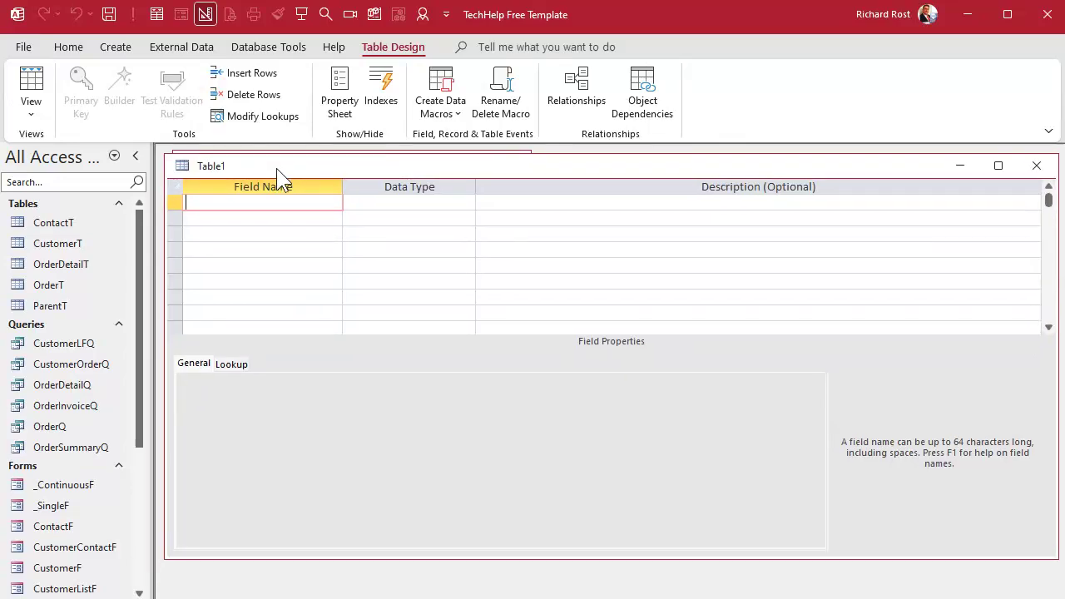
type("StudentID")
key("Tab")
type("a")
key("Tab")
key("Tab")
Add FirstName and LastName as Short Text fields below StudentID
type("FirstName")
key("Tab")
key("Tab")
key("Tab")
type("LastName")
key("Tab")
key("Tab")
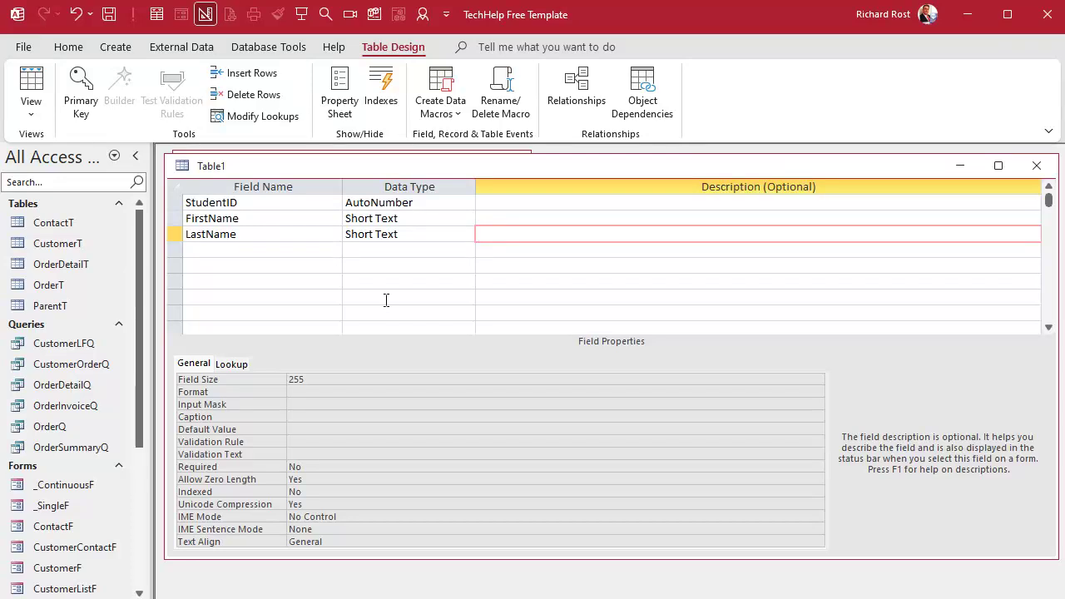
key("Tab")
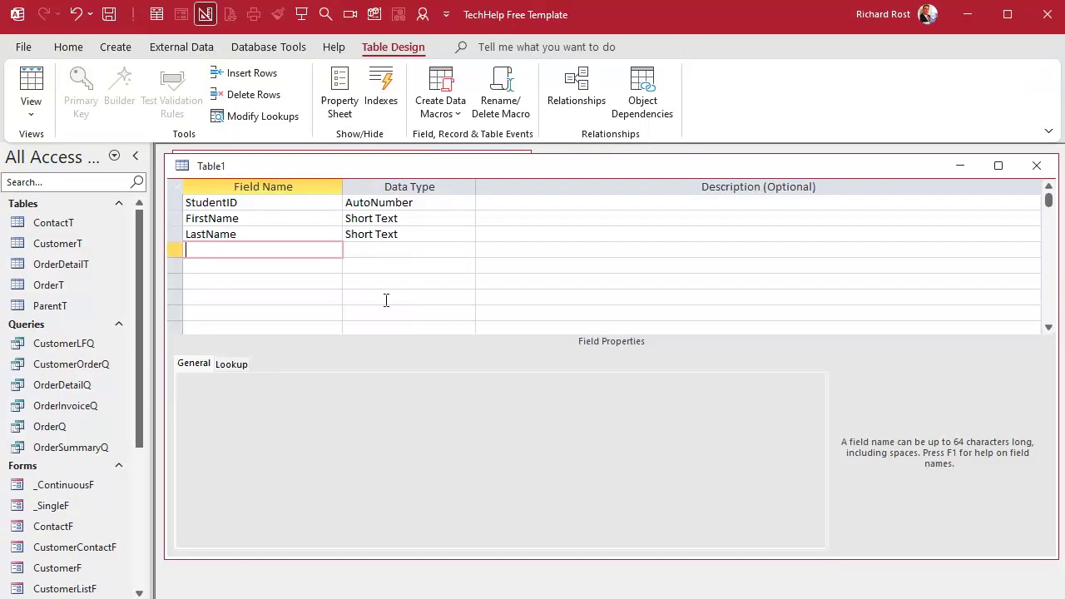
Add Parent1ID and Parent2ID as Number fields below LastName
type("Parent1ID")
key("Tab")
type("Number")
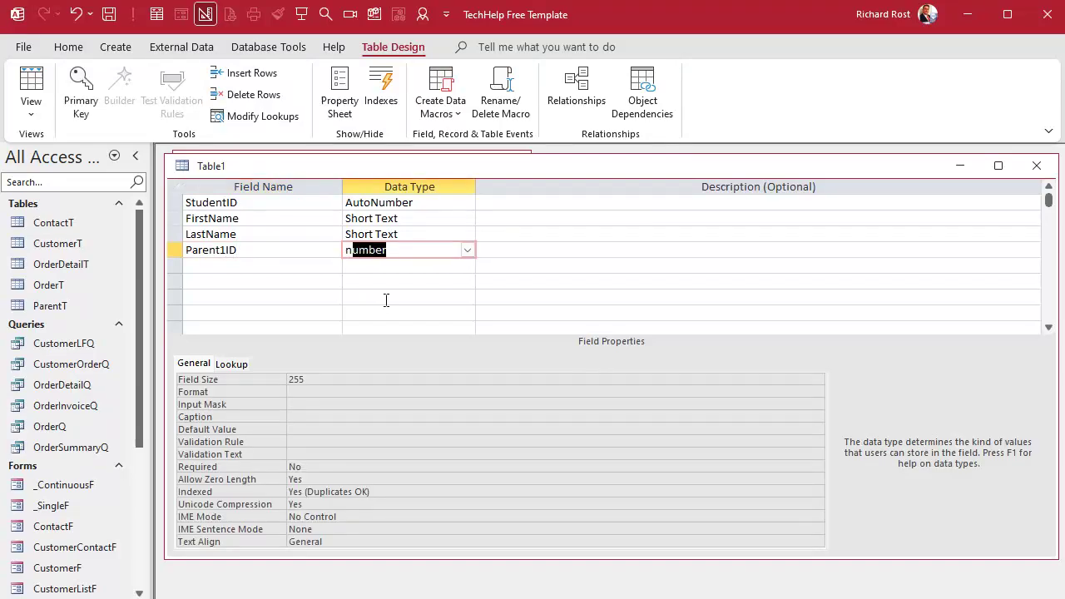
key("Tab")
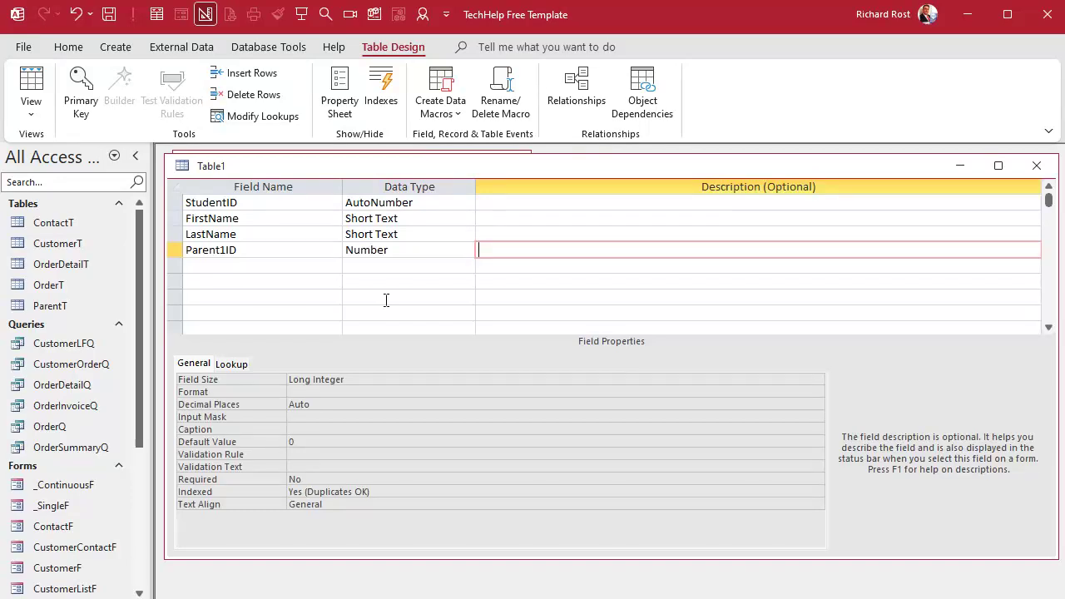
key("Tab")
type("Parent2ID")
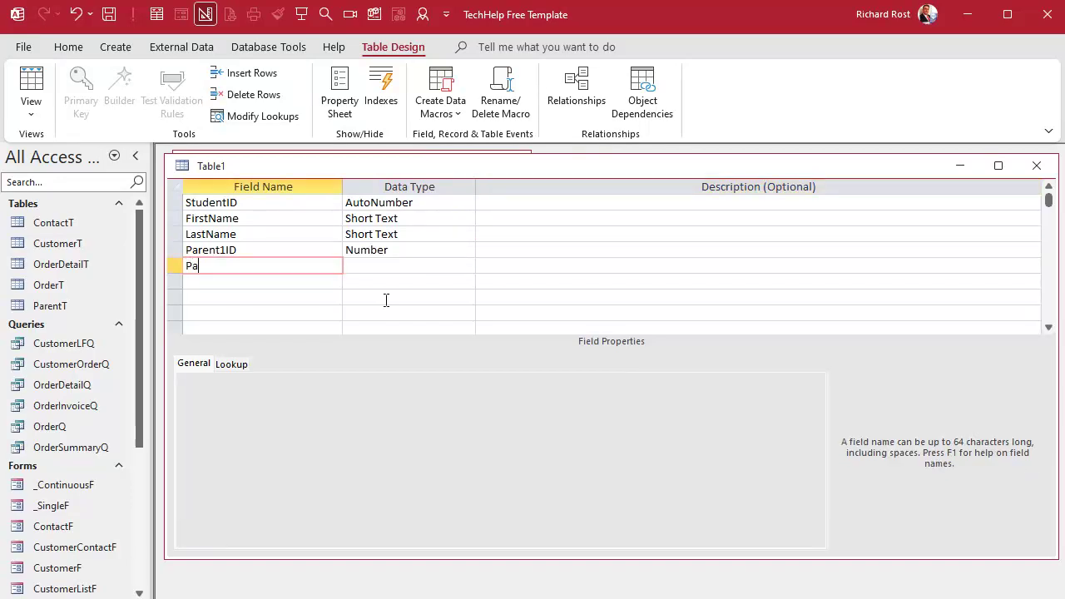
key("Tab")
type("n")
key("Tab")
key("Tab")
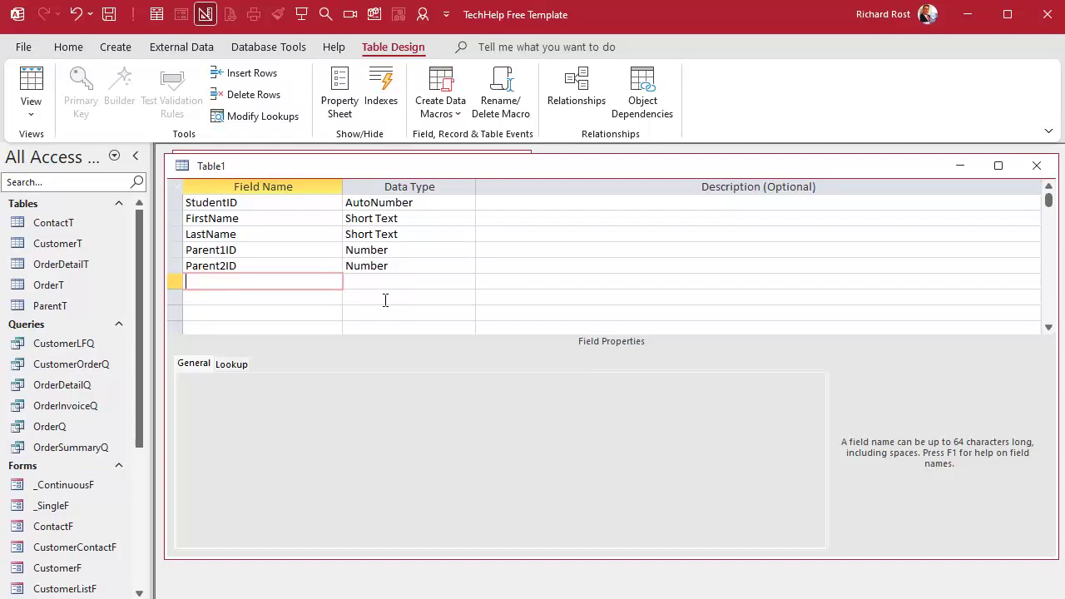
Save the table as StudentT and have a primary key created for it
key("ctrl+s")
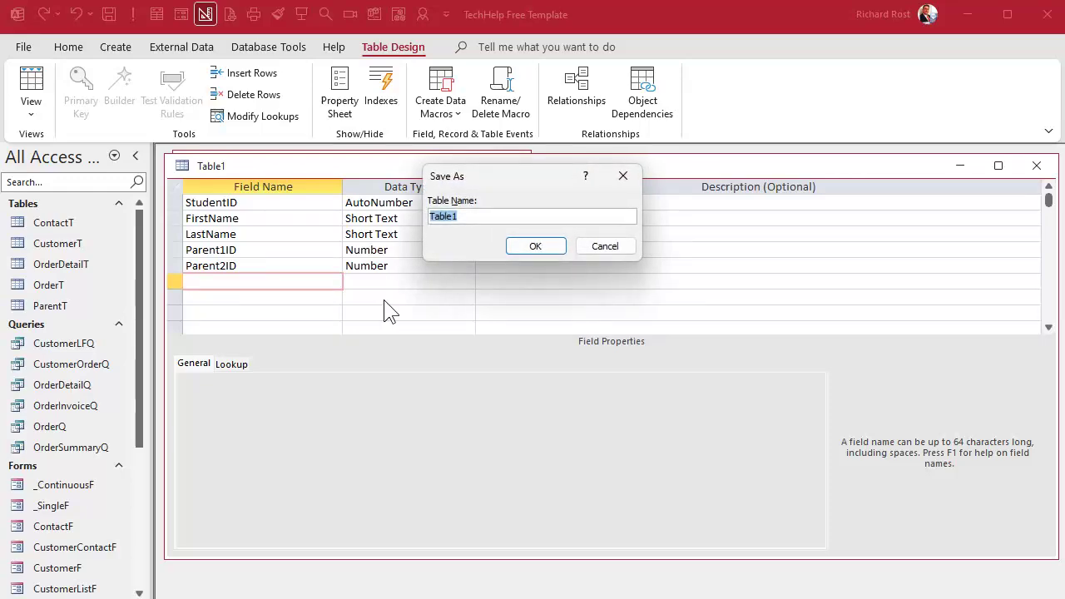
type("StudentT")
key("Return")
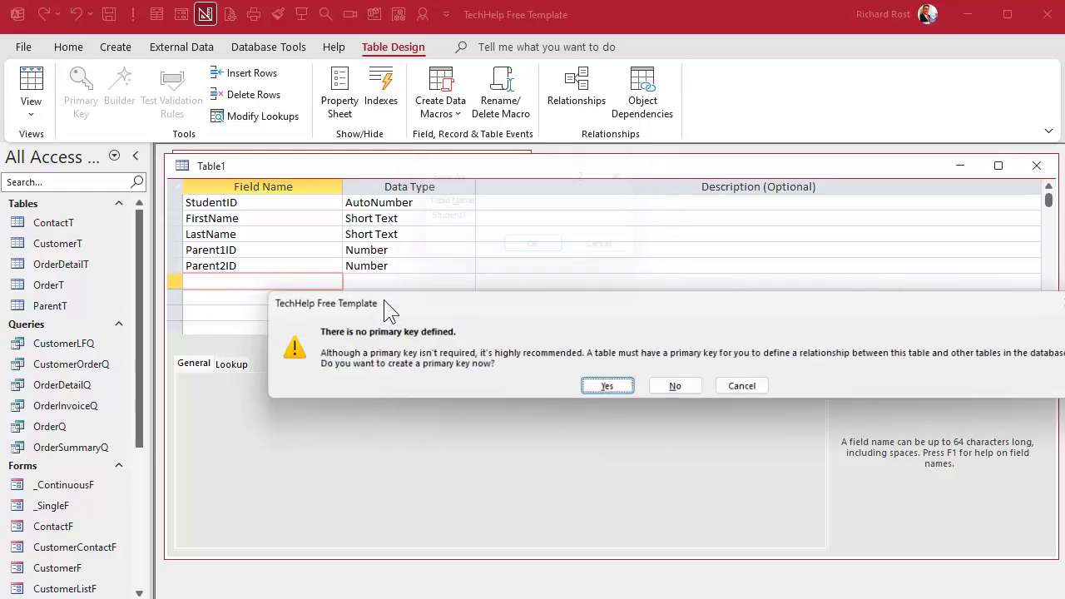
left_click(607, 388)
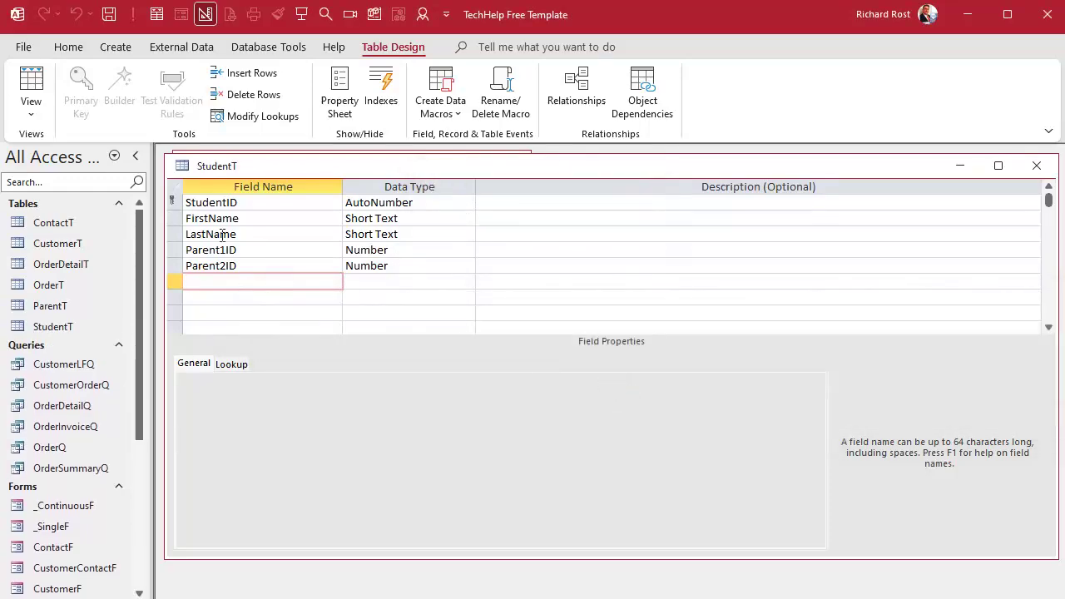
Switch StudentT to its datasheet and enter the first student's first and last name
left_click(31, 80)
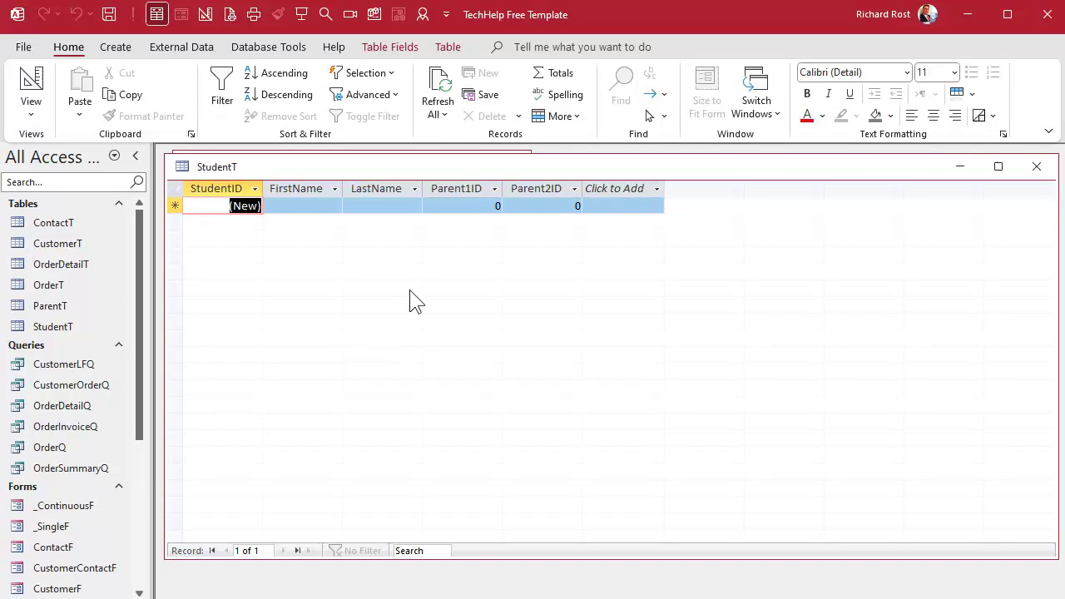
key("Tab")
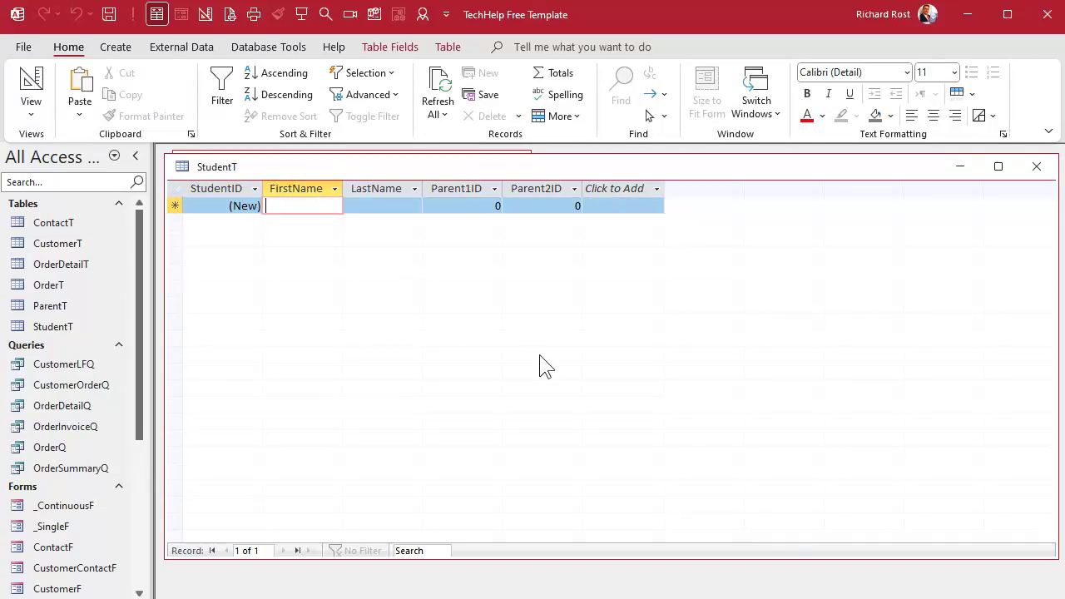
type("Bobby")
key("Tab")
type("Kirk")
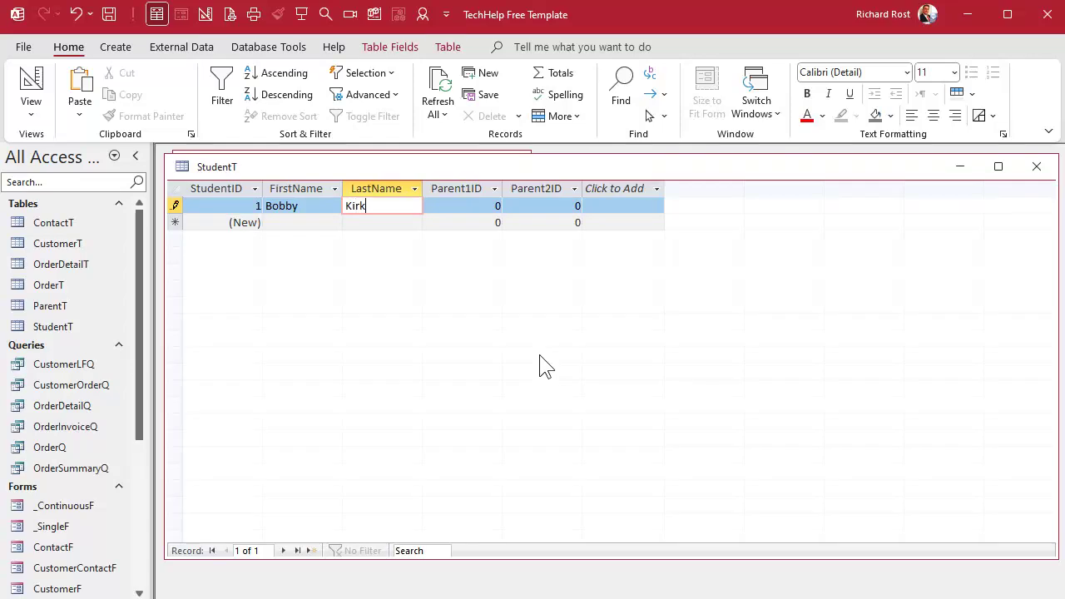
key("Tab")
key("Tab")
key("Tab")
key("Tab")
Enter the second student's first name and the same last name as the first student
type("Sue")
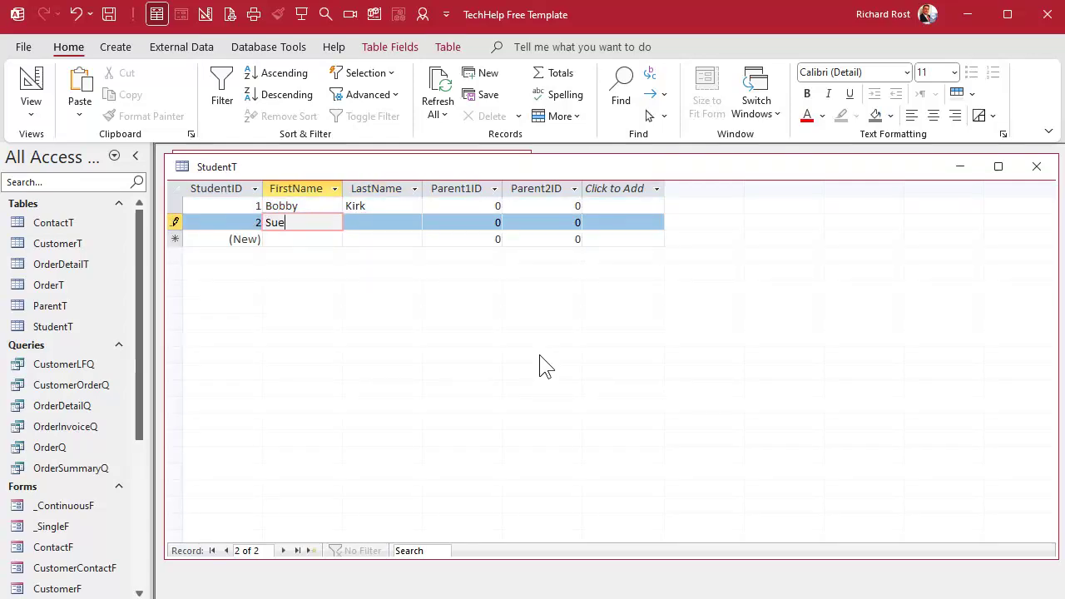
key("Tab")
type("Kirk")
key("Tab")
key("Tab")
key("Tab")
key("Tab")
Enter the third student's first and last name as a new StudentT record
type("Amy")
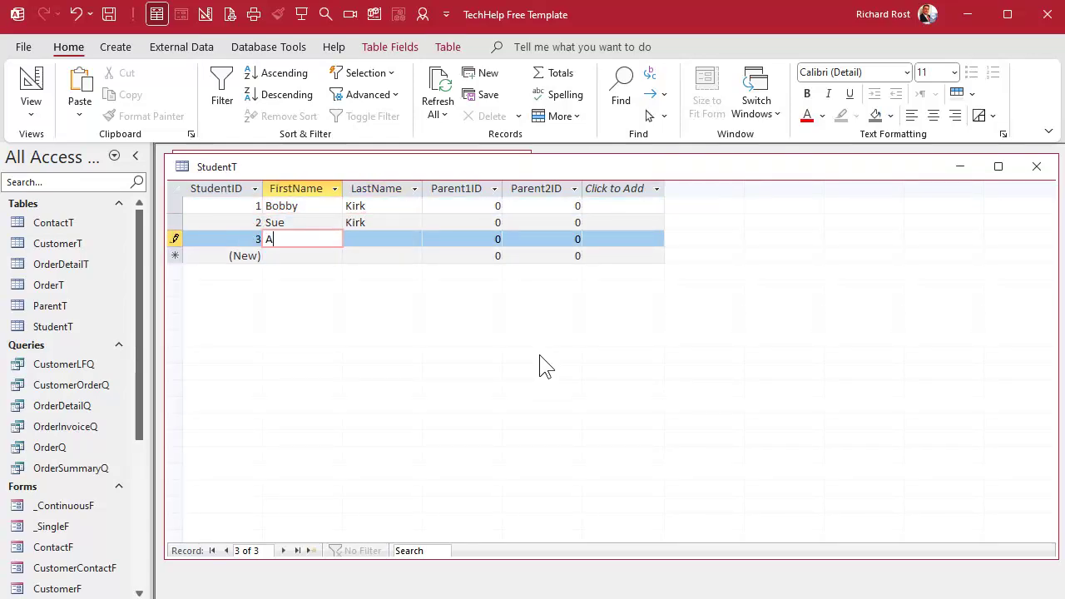
key("Tab")
type("Spock")
key("Tab")
key("Tab")
key("Tab")
key("Tab")
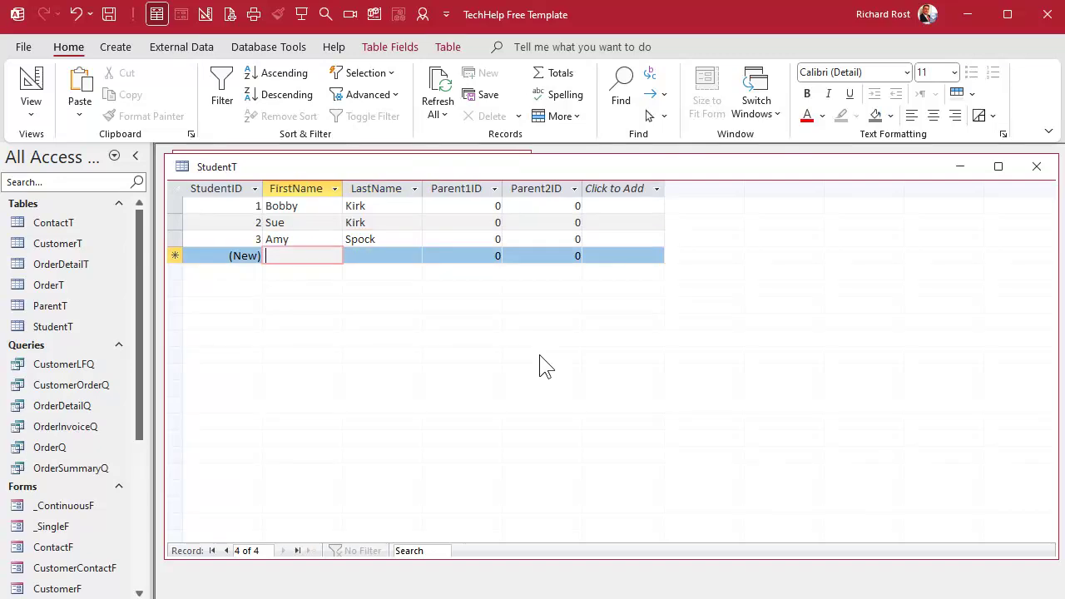
Enter the fourth student's capitalized first name and the same last name as the third student
type("Peter")
key("BackSpace")
key("BackSpace")
key("BackSpace")
key("BackSpace")
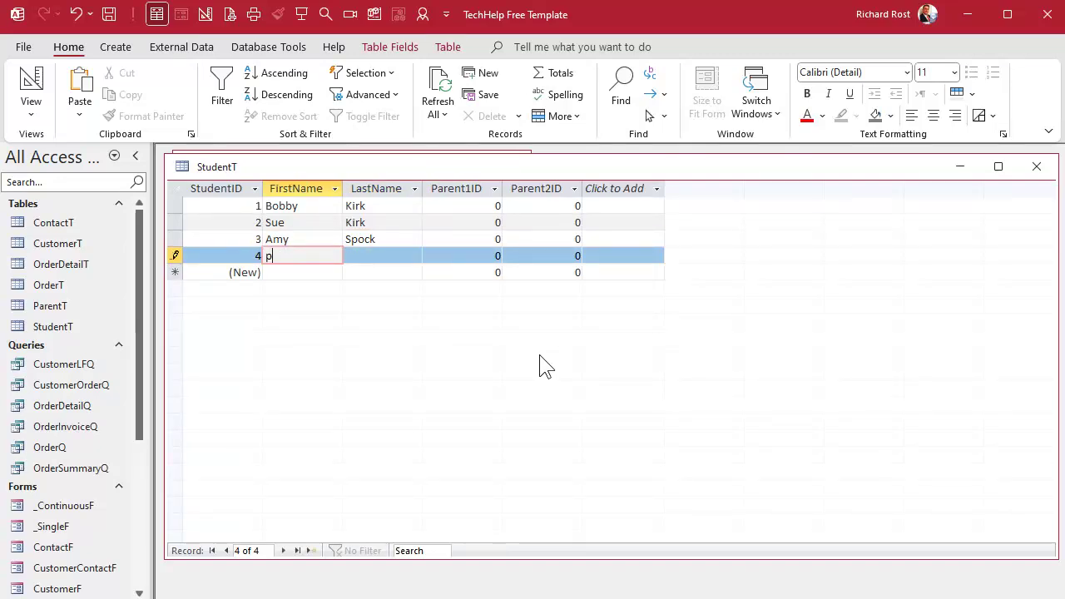
type("eter")
key("Tab")
type("Spock")
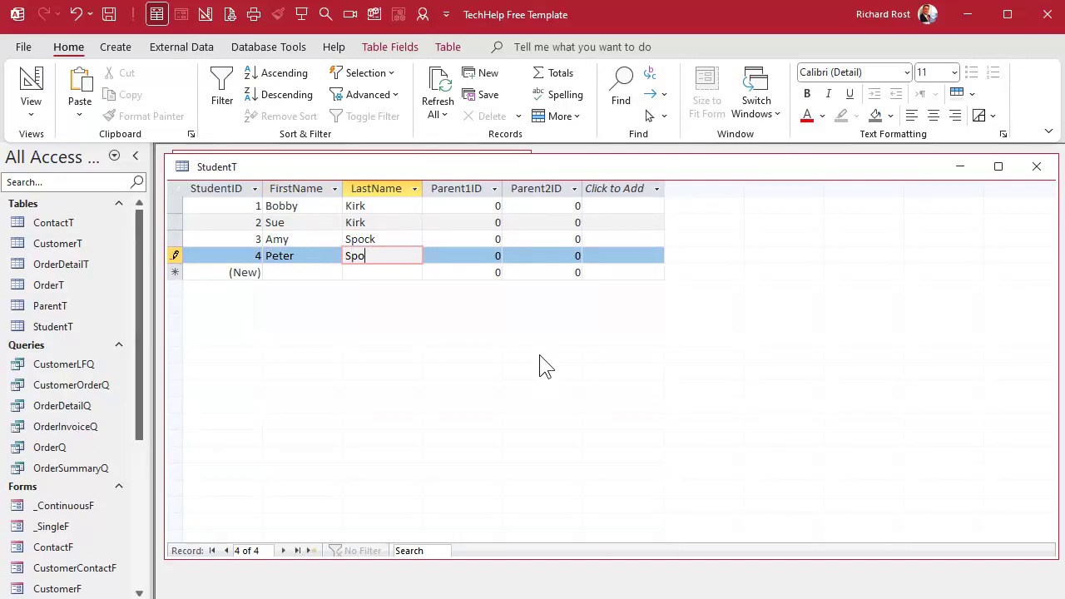
Complete the fourth student's record and enter the fifth student's first and last name
key("Tab")
key("Tab")
key("Tab")
key("Tab")
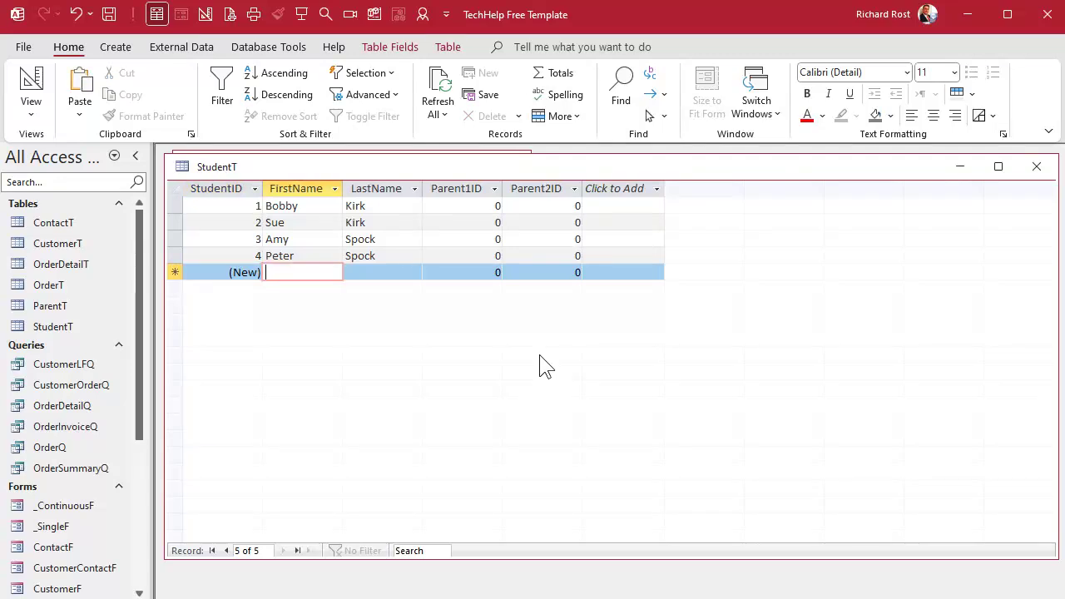
type("Joe")
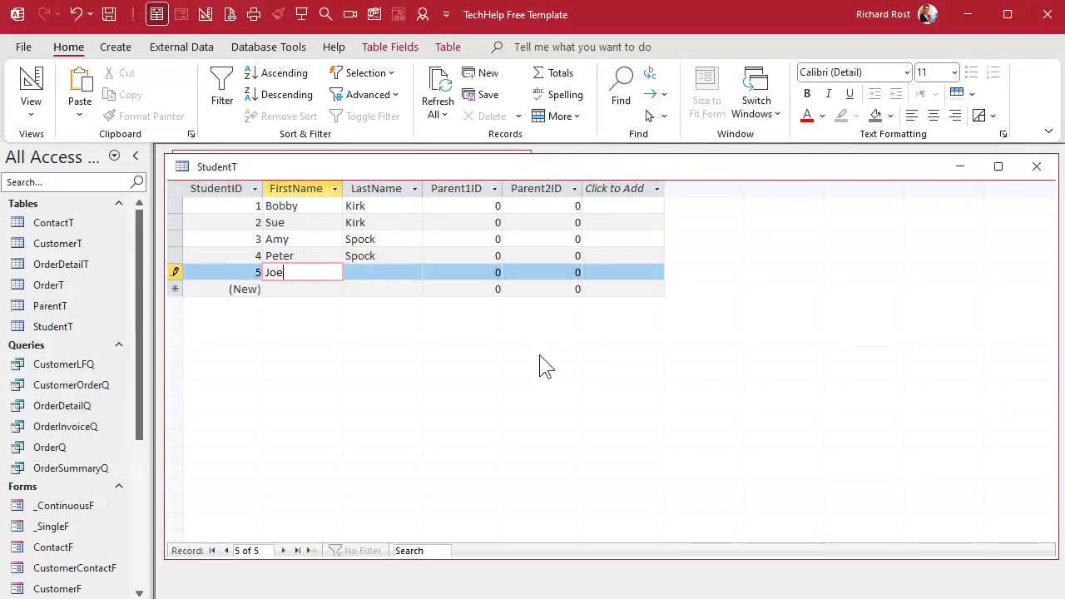
key("Tab")
type("McCoy")
key("Tab")
key("Tab")
key("Tab")
key("Tab")
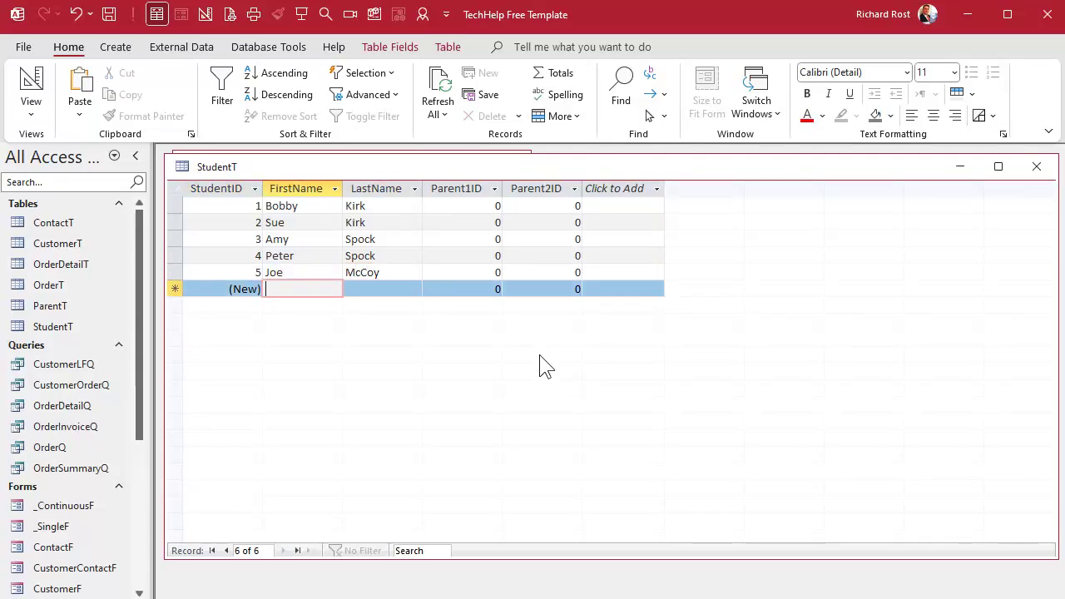
Enter the sixth student's first and last name as a new StudentT record
type("Peter")
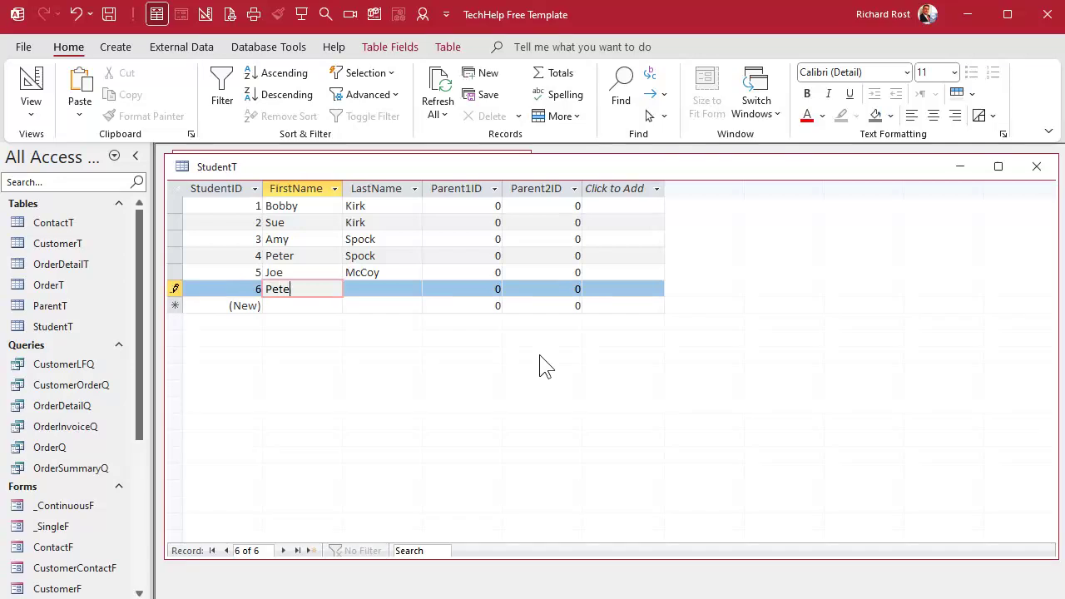
key("Tab")
type("Scott")
key("Down")
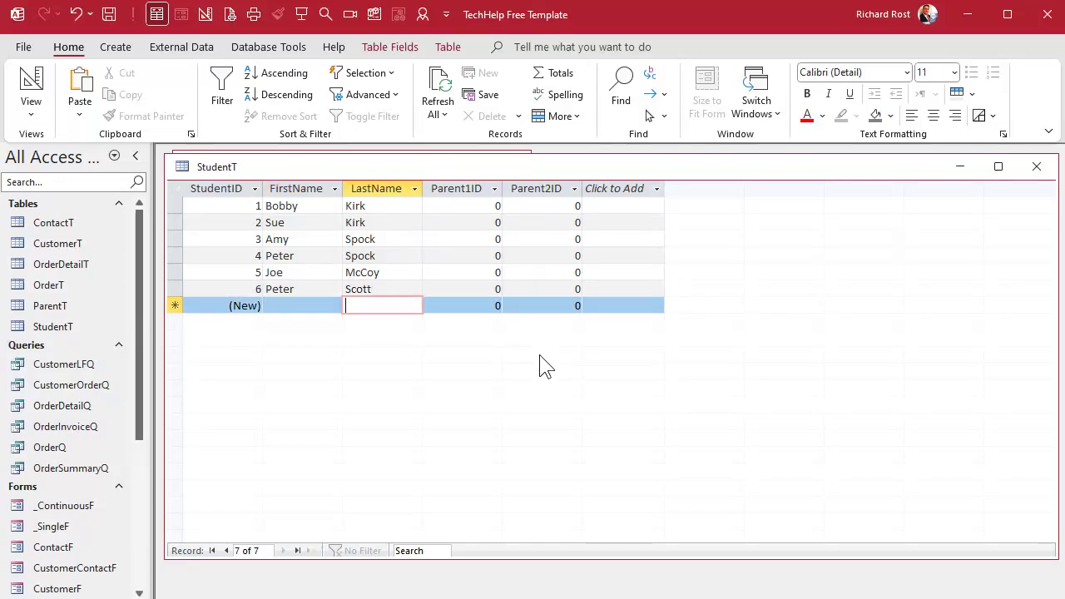
Enter the seventh student's first name and the same last name as the sixth student
key("Left")
type("Scott")
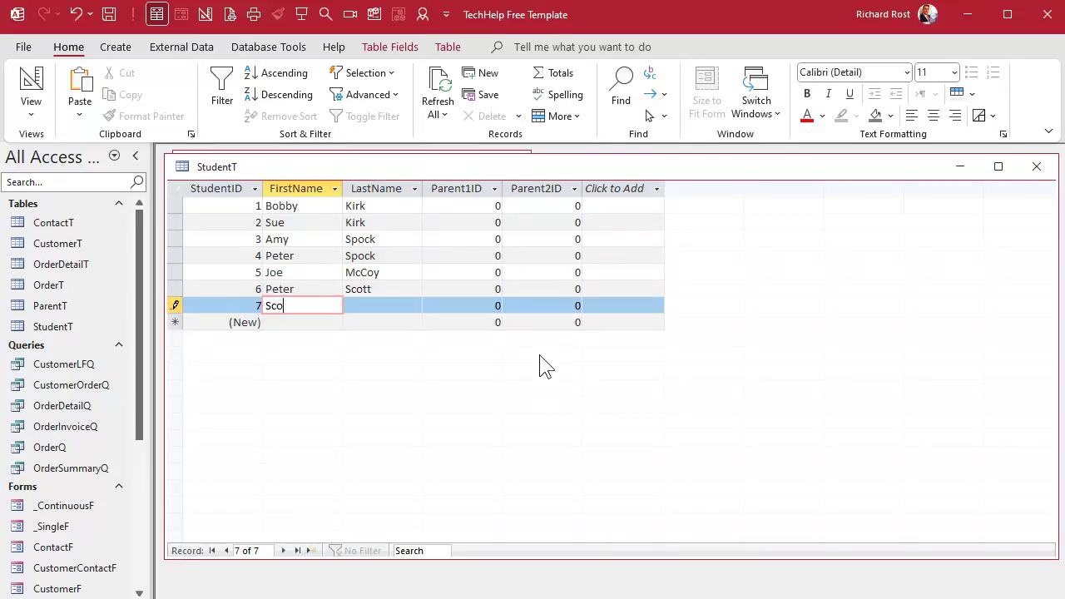
key("Tab")
type("Scott")
Enter the eighth student's first name and the same last name as the seventh student
key("Down")
key("Left")
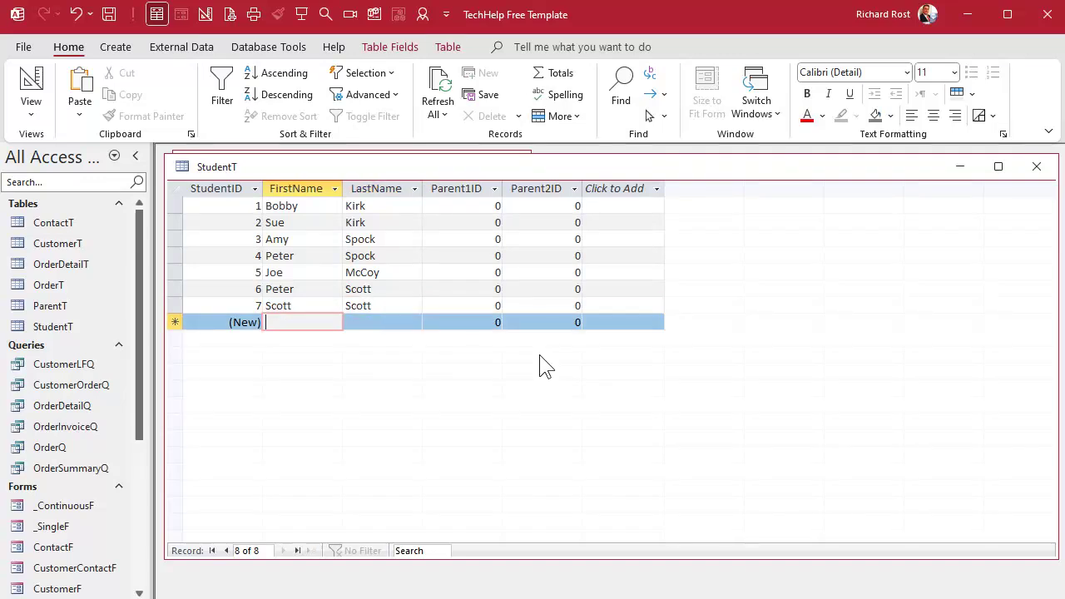
type("Adam")
key("Tab")
type("Scott")
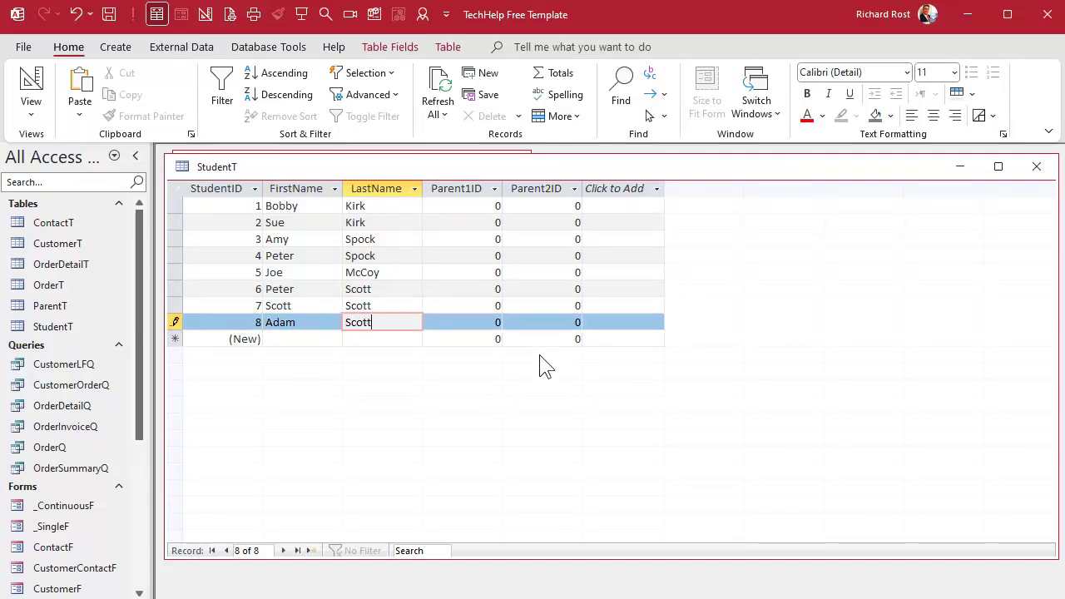
key("Tab")
Open ParentT and arrange it above StudentT, resizing it so both tables' records can be seen together
left_click_drag(763, 156, 763, 325)
double_click(58, 306)
left_click_drag(328, 223, 308, 161)
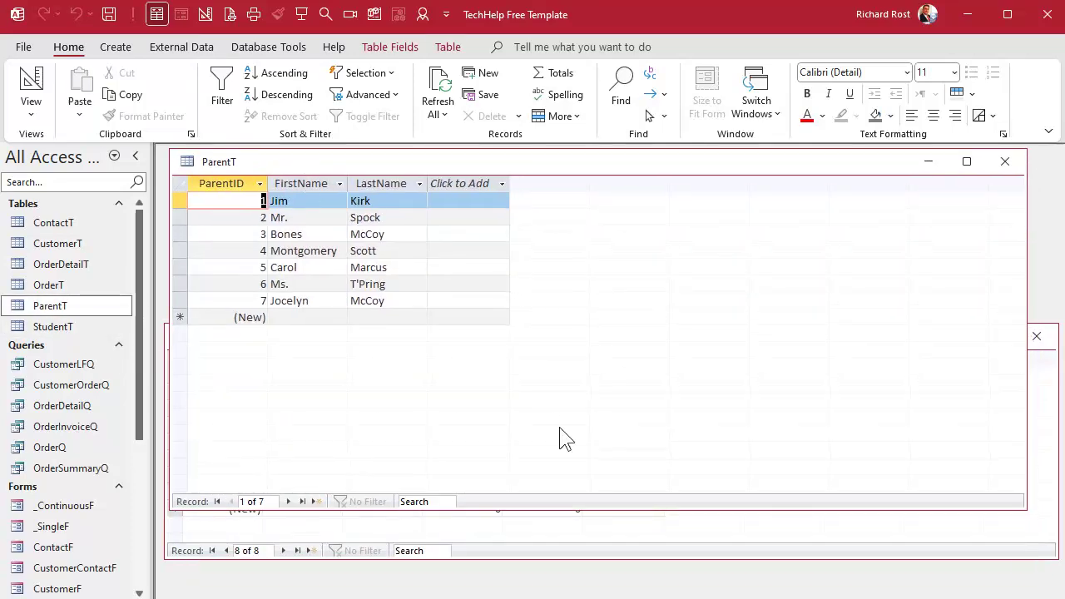
left_click(576, 513)
left_click(699, 273)
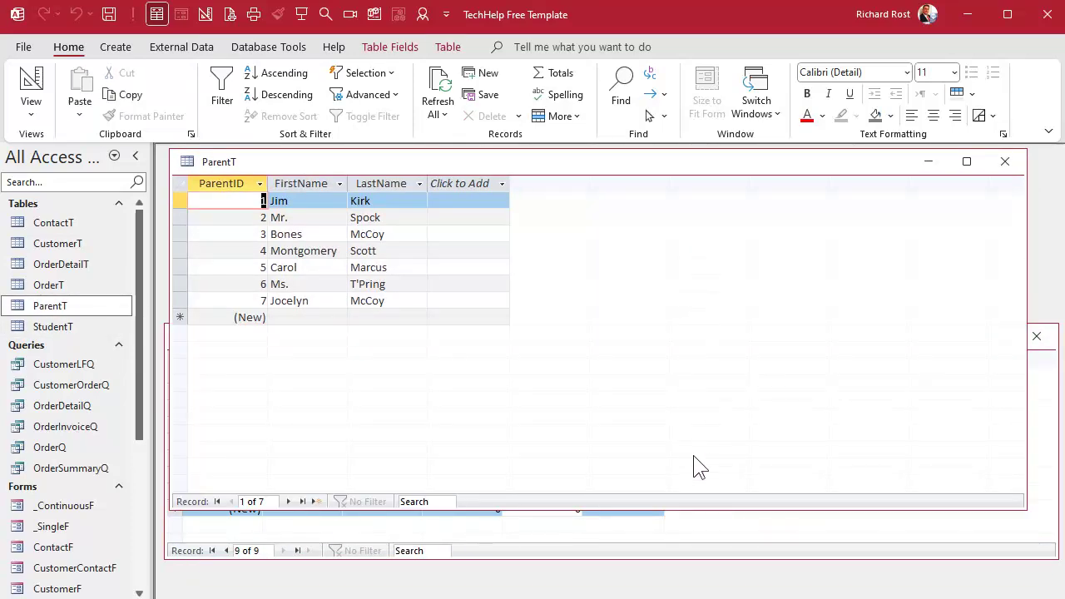
left_click_drag(694, 509, 706, 331)
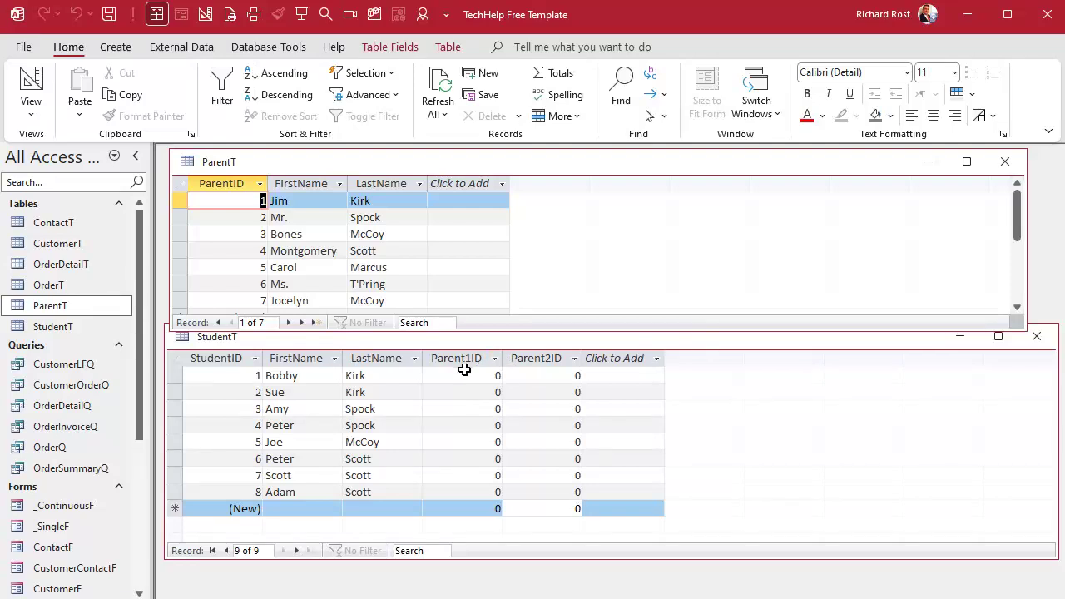
Set Parent1ID to 1 and Parent2ID to 5 for students 1 and 2
left_click(495, 376)
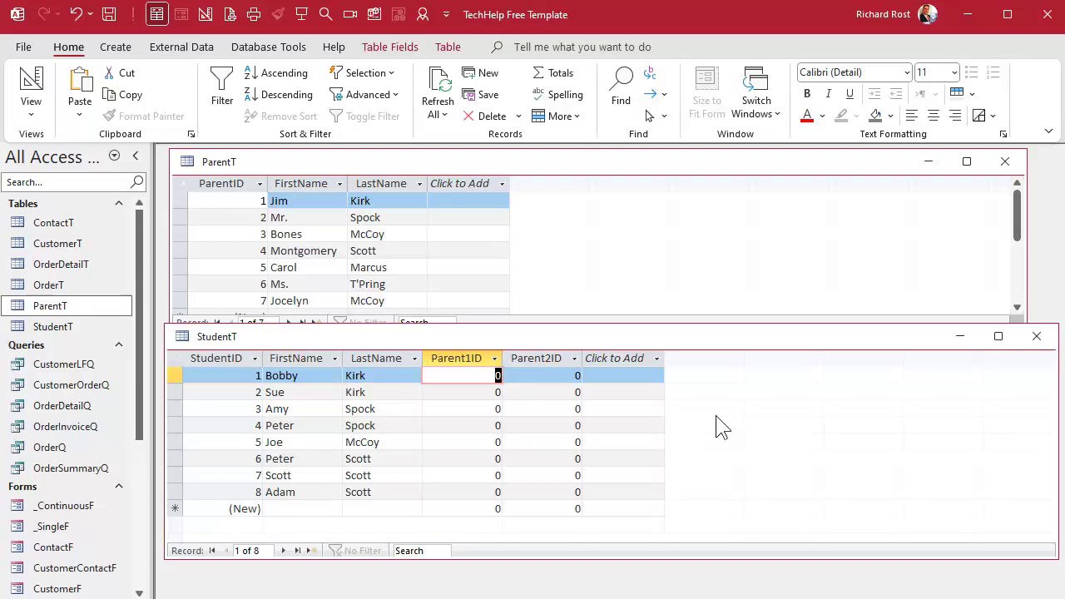
type("1")
key("Tab")
type("5")
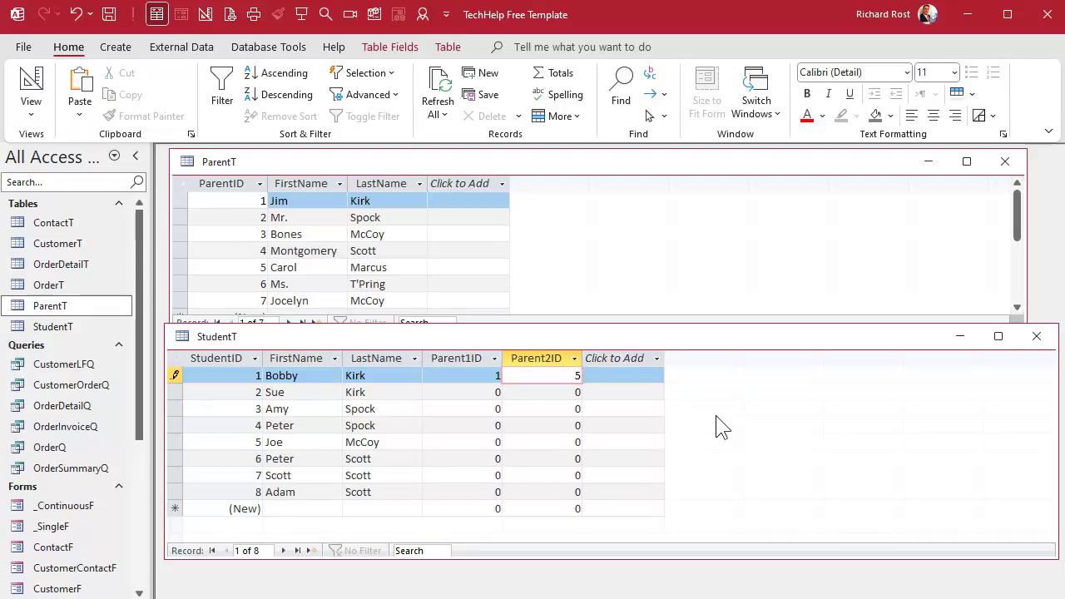
key("Down")
key("shift+Tab")
type("1")
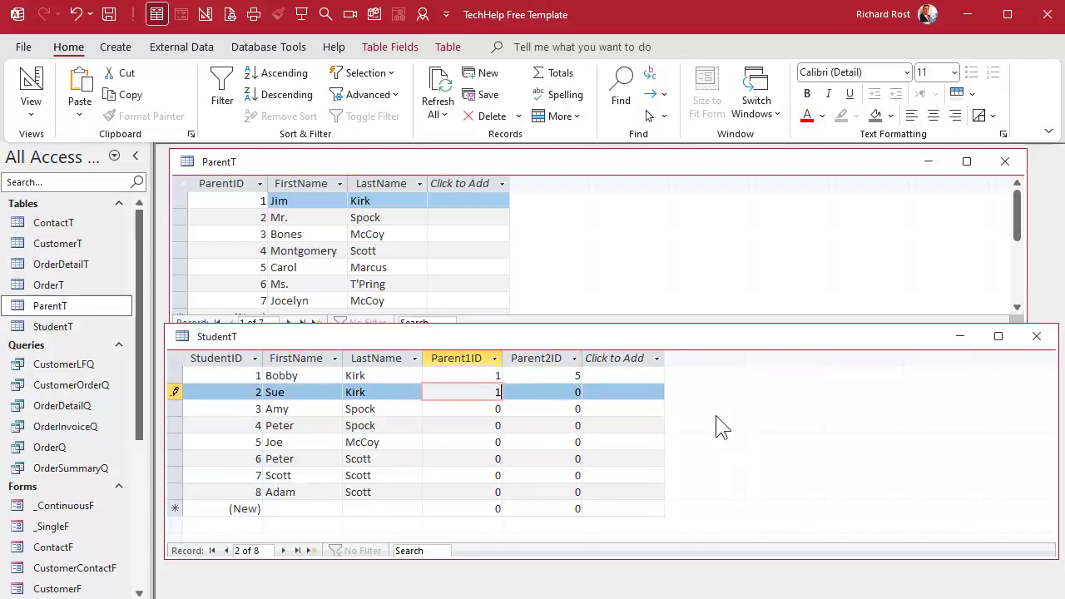
key("Tab")
type("5")
Set Parent1ID to 2 and Parent2ID to 6 for students 3 and 4
key("Down")
key("shift+Tab")
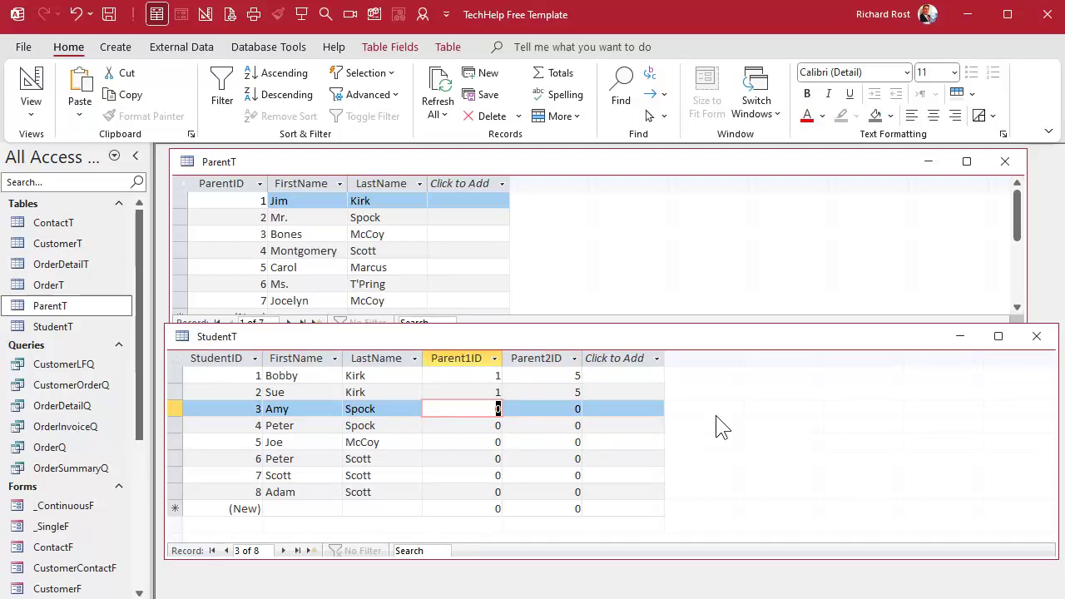
type("2")
key("Tab")
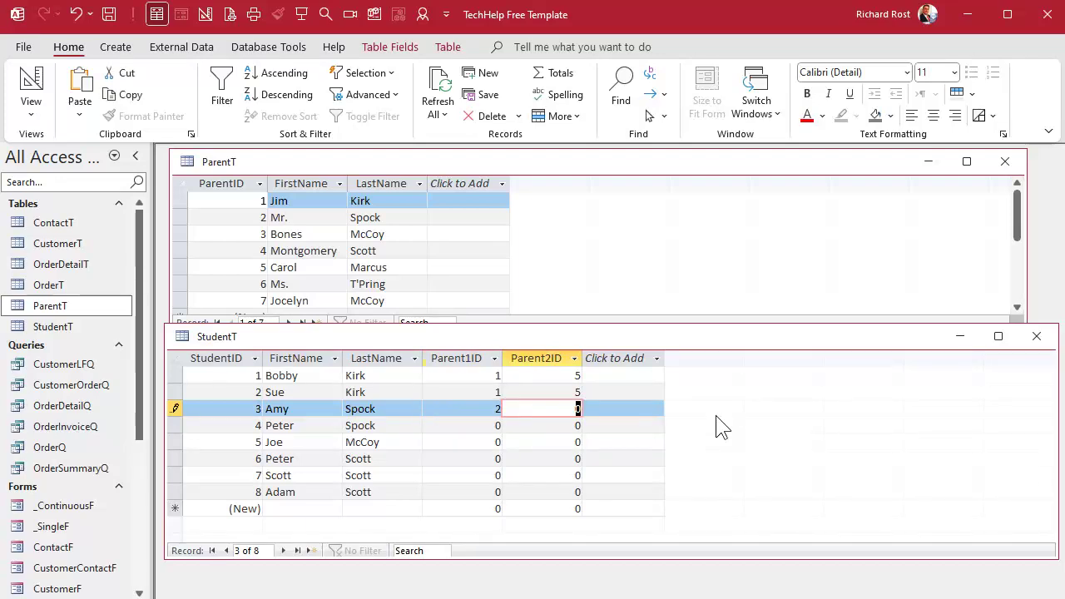
type("6")
key("Down")
key("shift+Tab")
type("2")
key("Tab")
type("6")
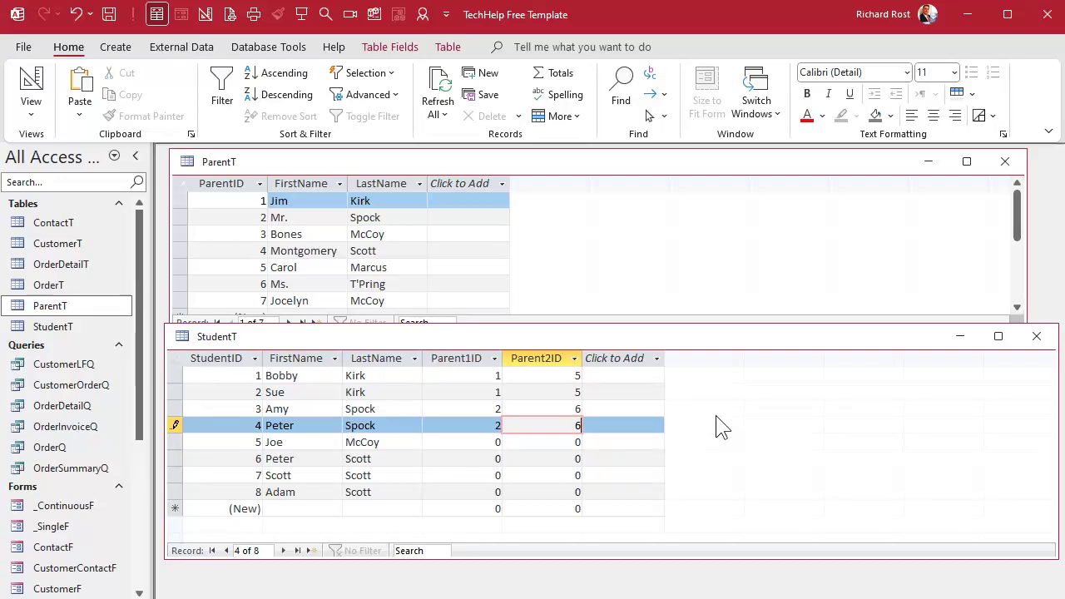
Set Parent1ID to 3 and Parent2ID to 7 for student 5
key("Down")
key("shift+Tab")
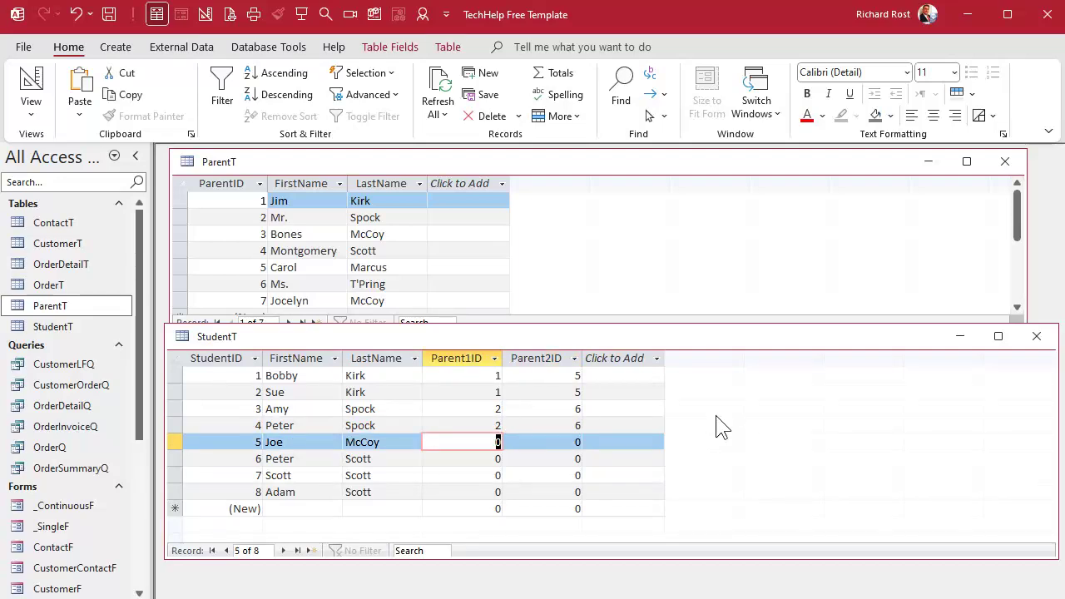
type("3")
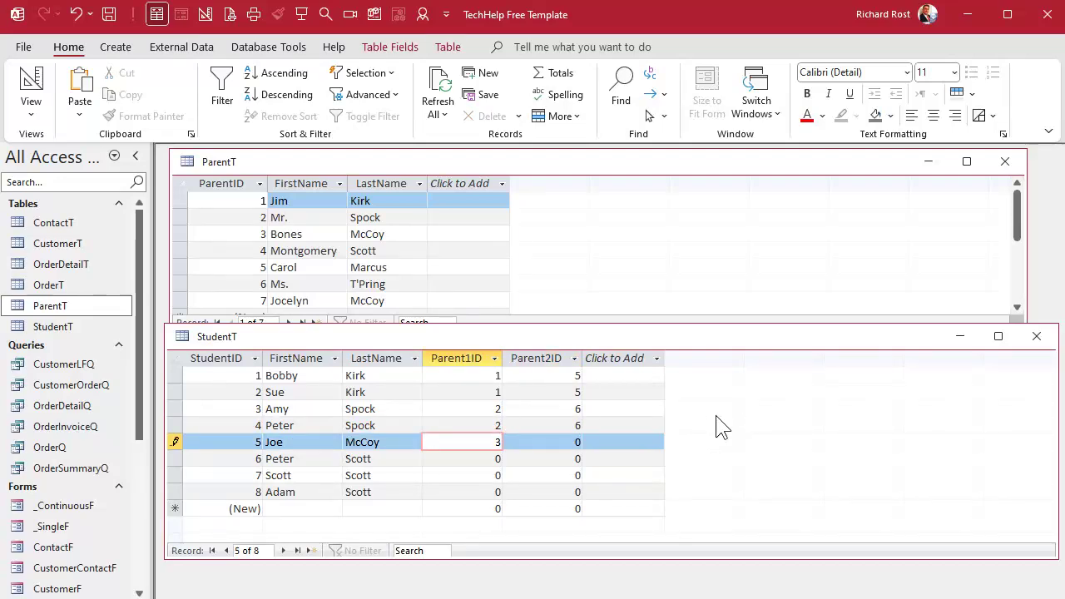
key("Tab")
type("7")
Set Parent1ID to 4 for students 6, 7 and 8
key("Down")
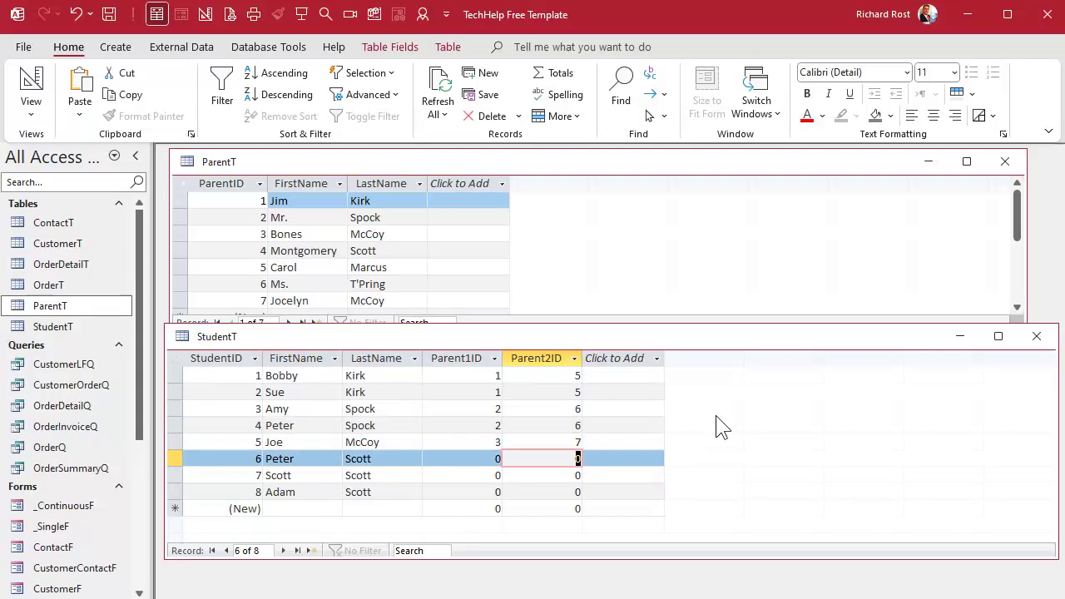
key("shift+Tab")
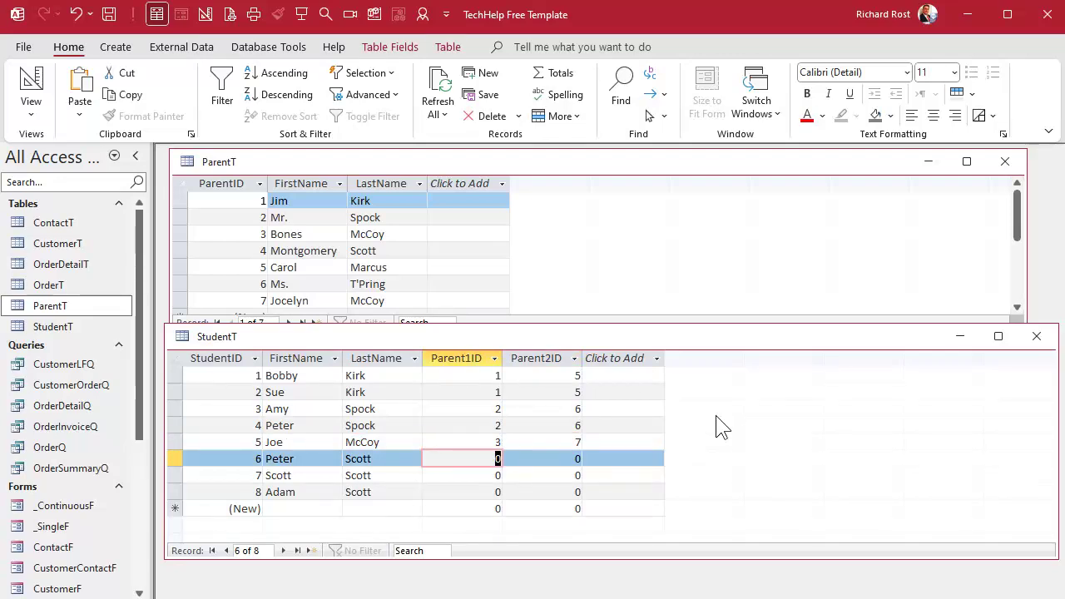
type("4")
key("Down")
type("4")
key("Down")
type("4")
key("Down")
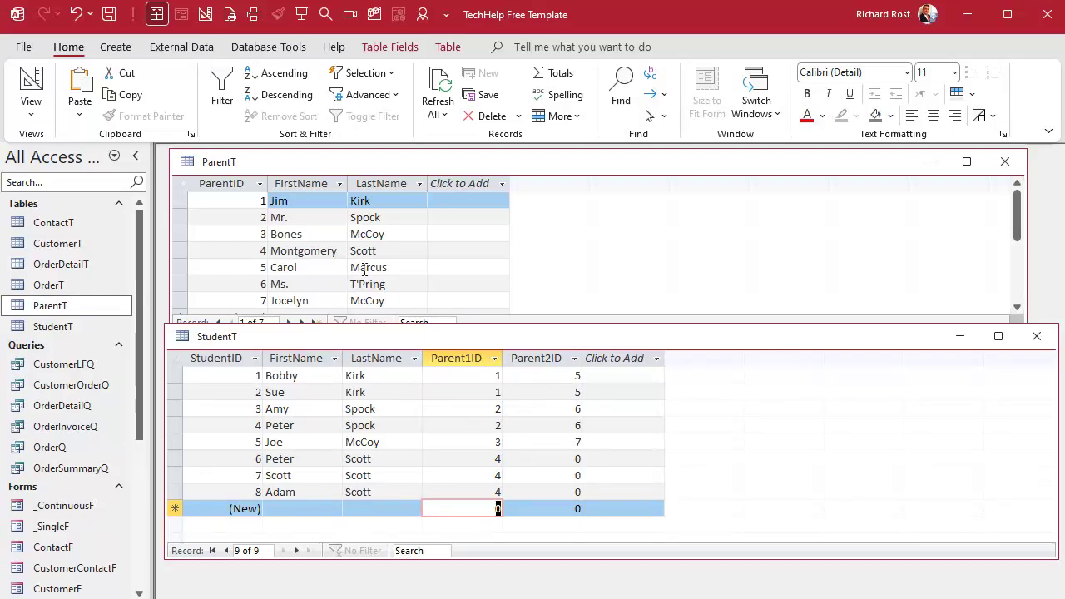
Close the StudentT and ParentT tables
left_click(476, 375)
left_click(550, 376)
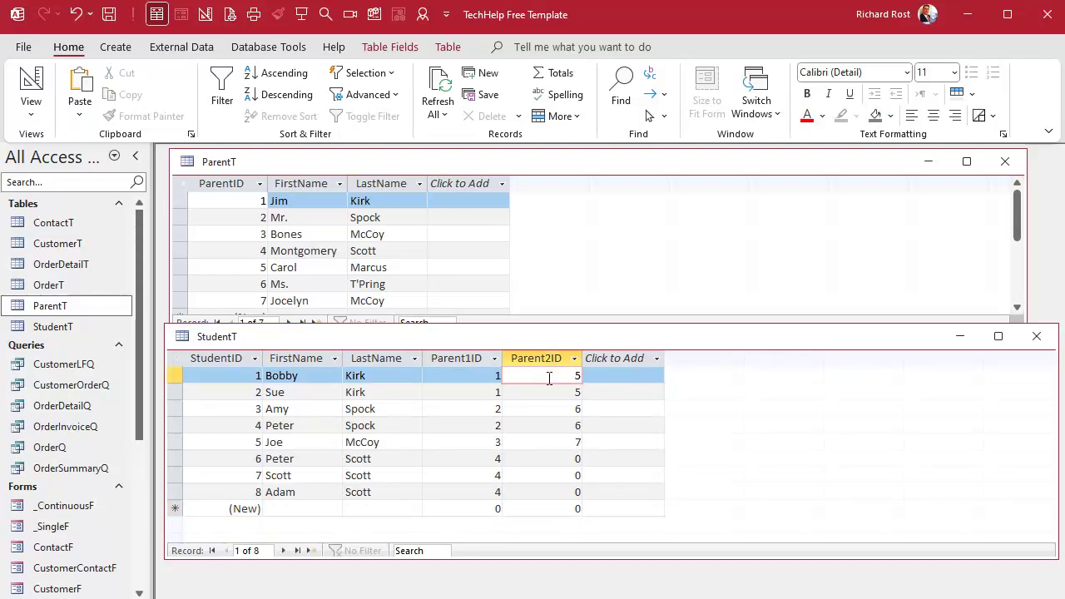
left_click(1037, 336)
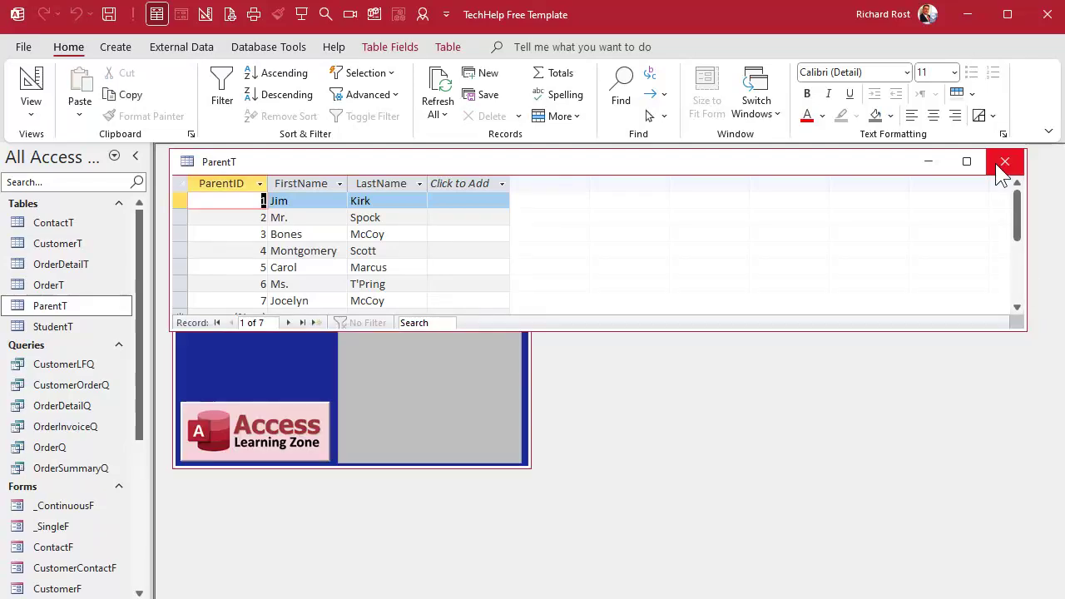
left_click(1006, 162)
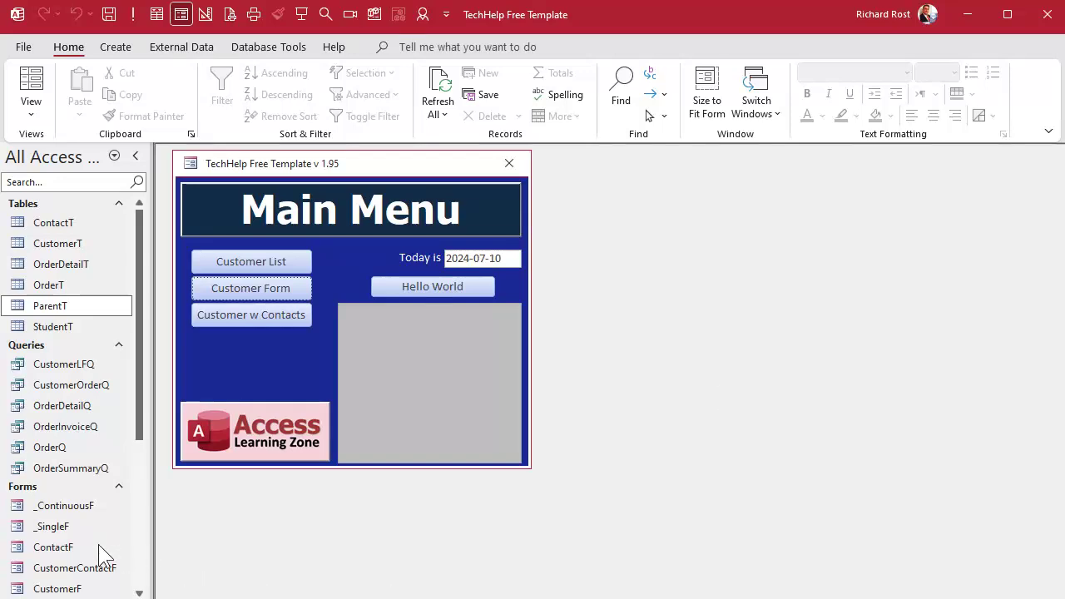
Duplicate the _SingleF form as a new form named StudentF
left_click(64, 529)
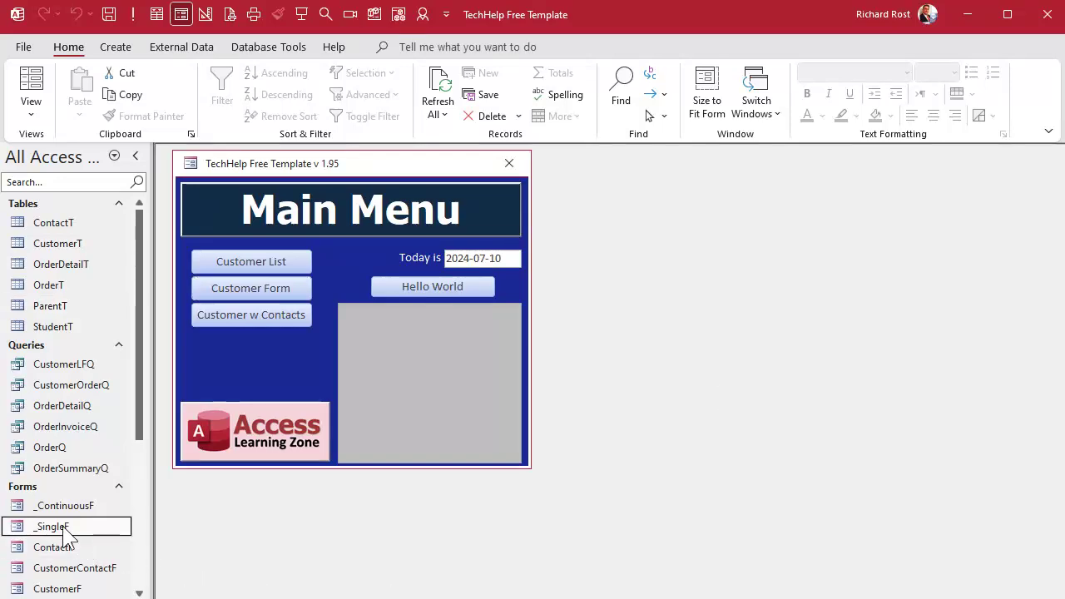
key("ctrl+c")
key("ctrl+v")
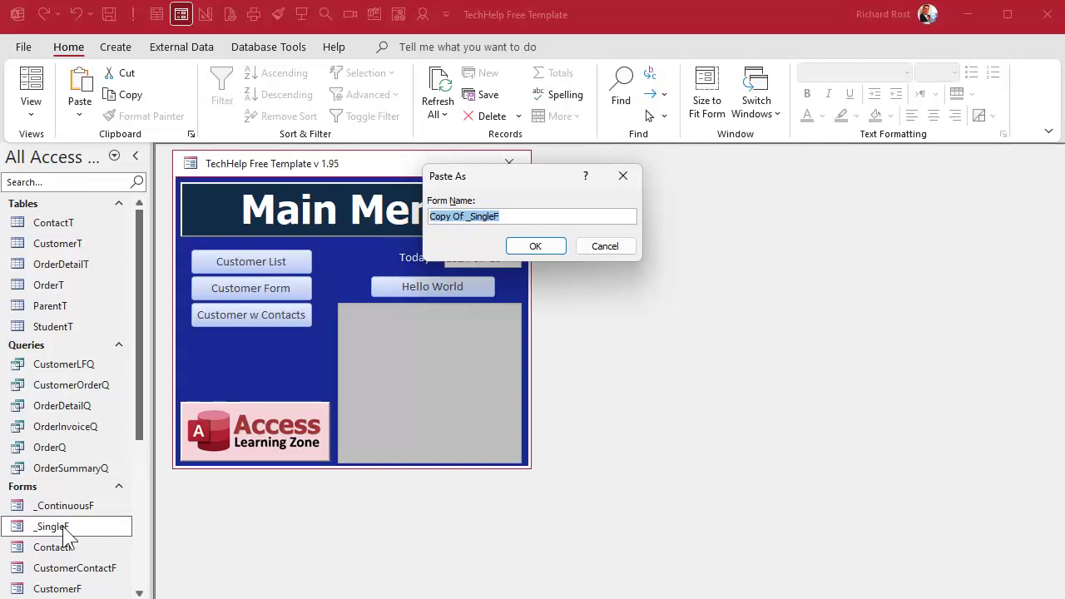
type("Student")
key("Return")
Find the StudentF form in the database objects and open it in Design View
scroll(88, 539, "down", 4)
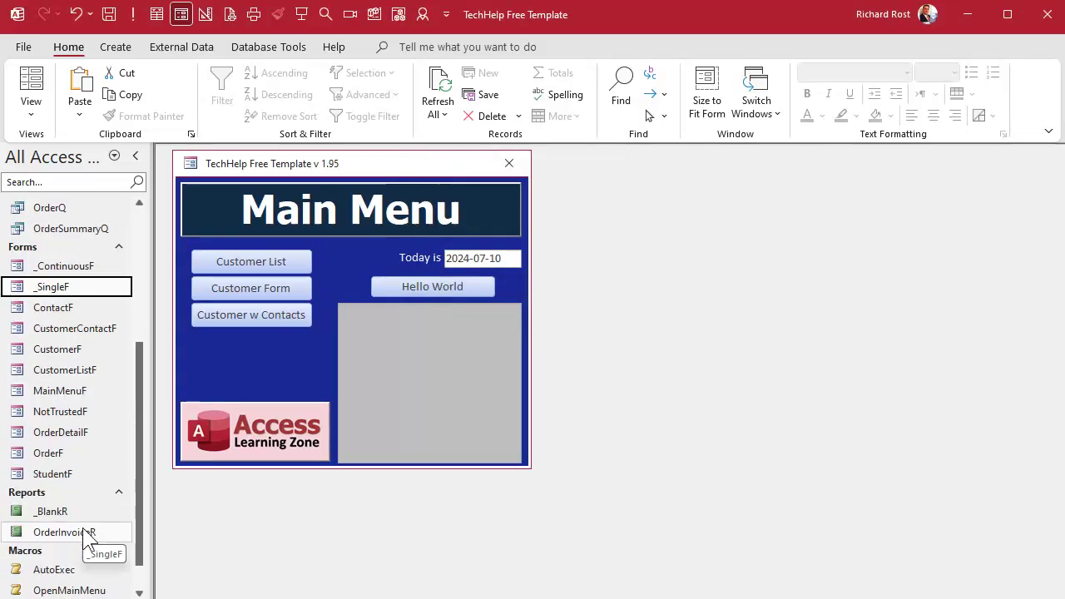
scroll(87, 539, "down", 1)
left_click(56, 437)
right_click(56, 437)
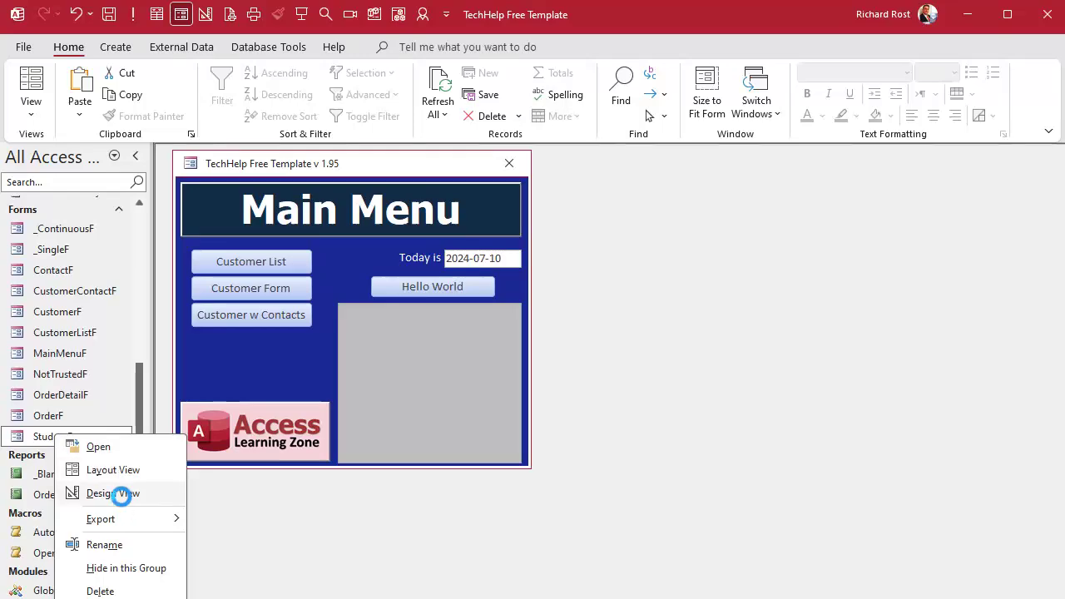
left_click(124, 500)
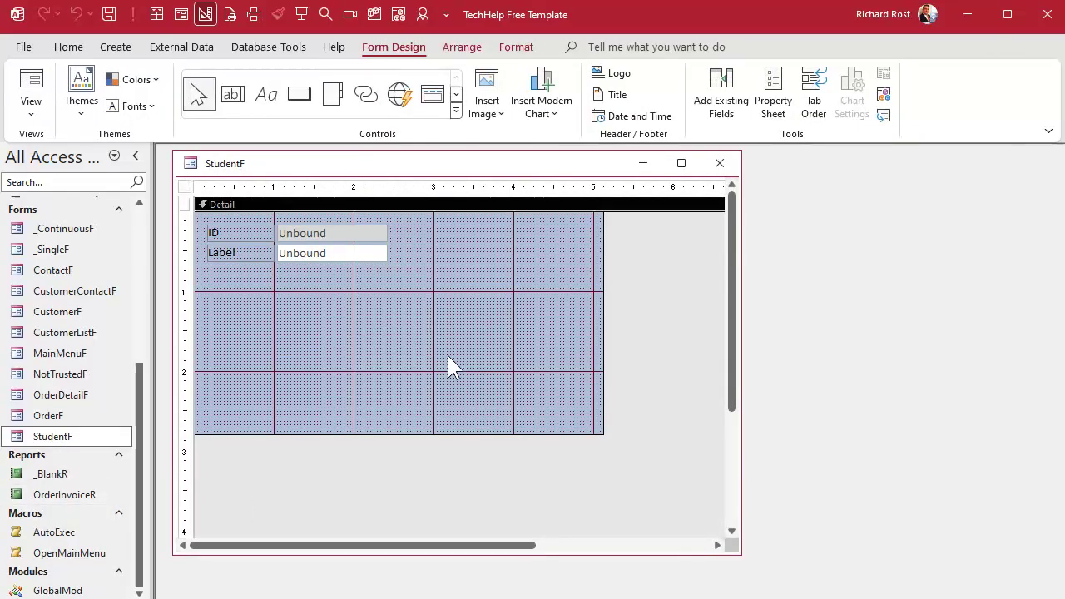
Set the StudentF form's Record Source property to StudentT
left_click(185, 187)
double_click(185, 187)
left_click(975, 254)
left_click(1021, 255)
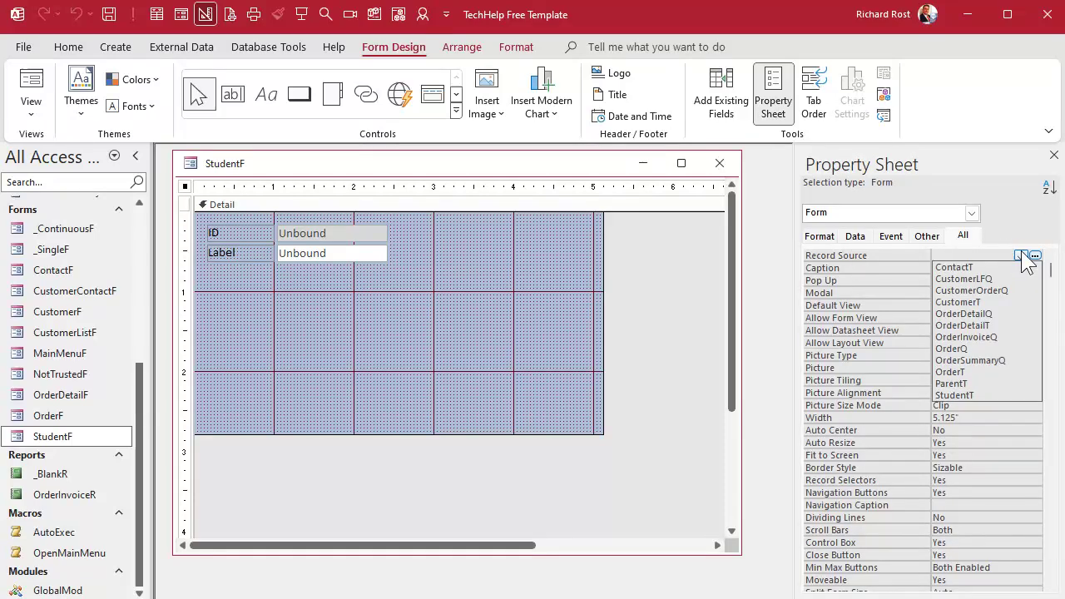
left_click(983, 396)
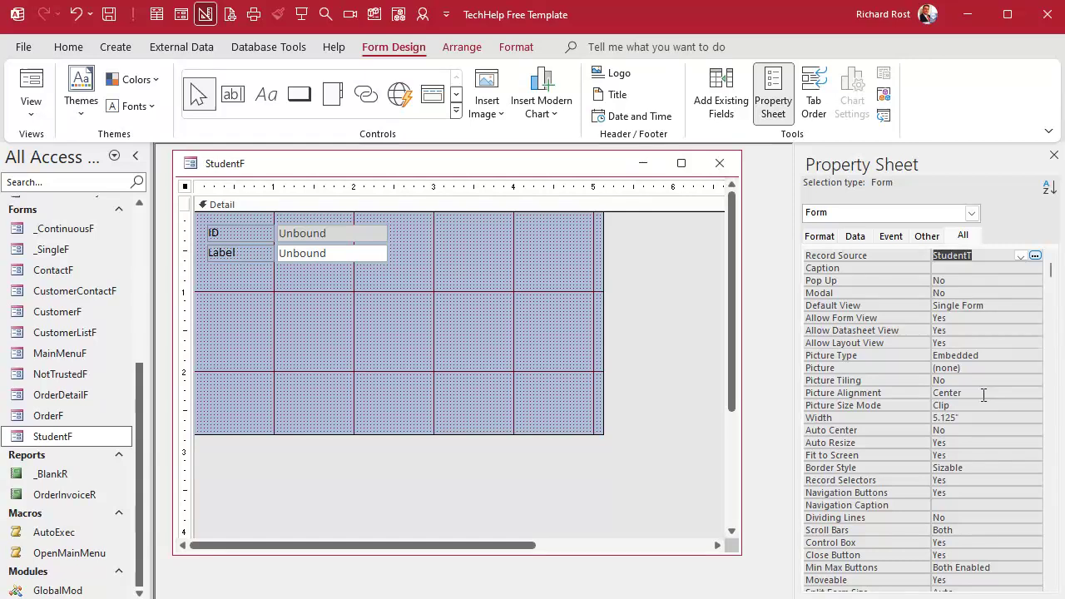
Add the StudentID, FirstName and LastName fields to the form's Detail section below the existing unbound controls
left_click(720, 93)
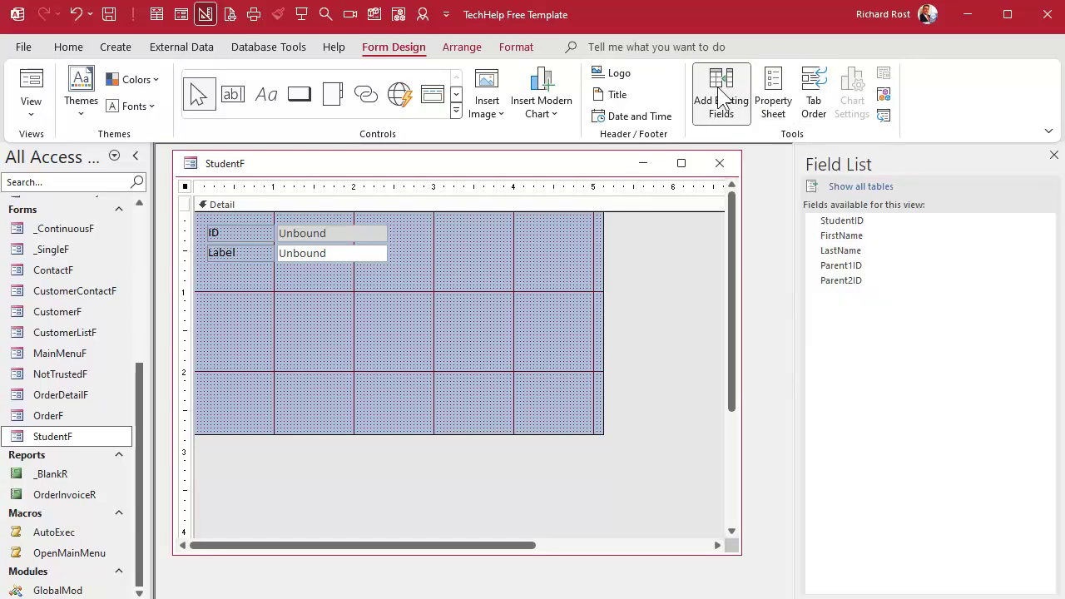
left_click(899, 221)
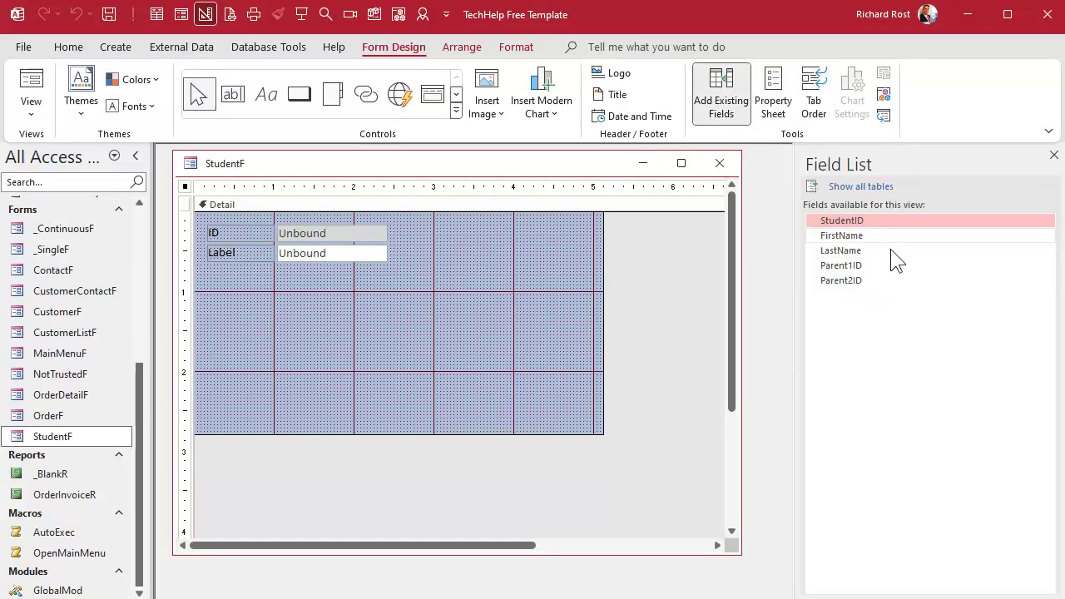
left_click(892, 251, "shift")
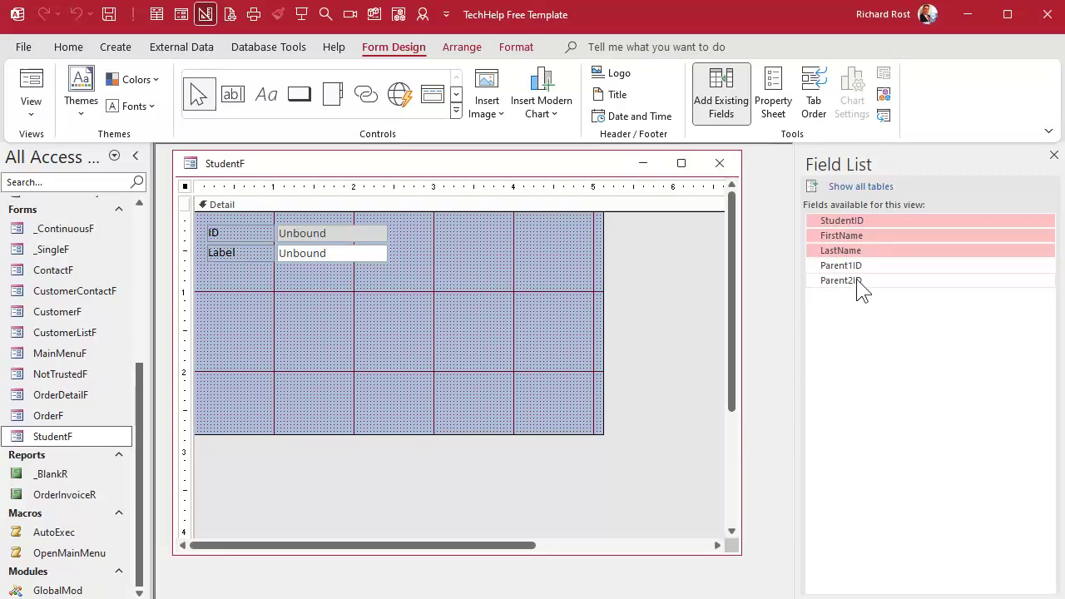
left_click_drag(869, 235, 374, 291)
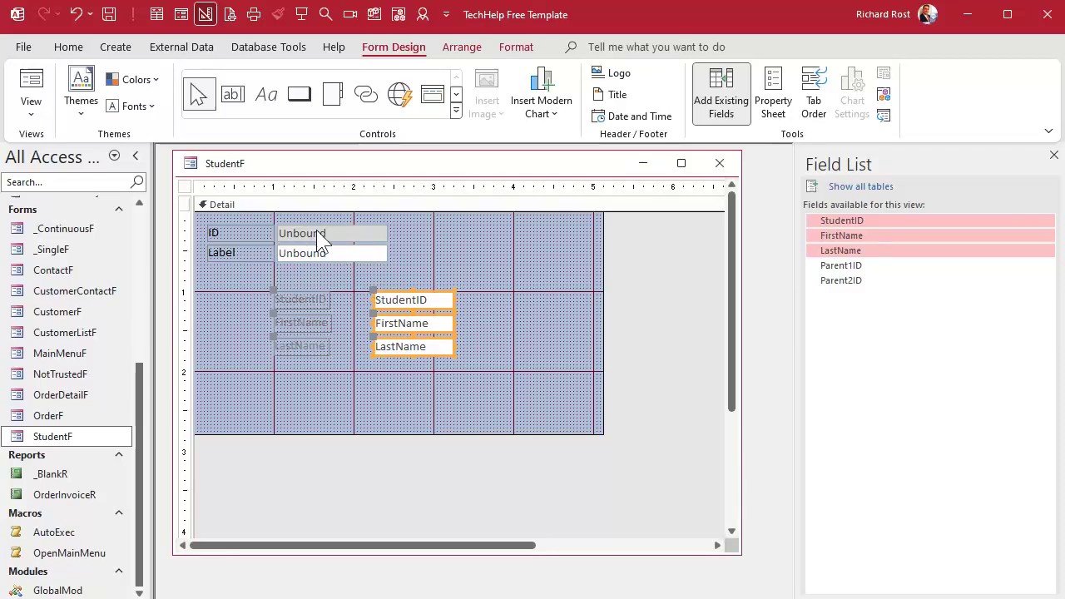
Copy the ID box's formatting onto StudentID and the other unbound box's formatting onto FirstName and LastName with Format Painter
left_click(410, 235)
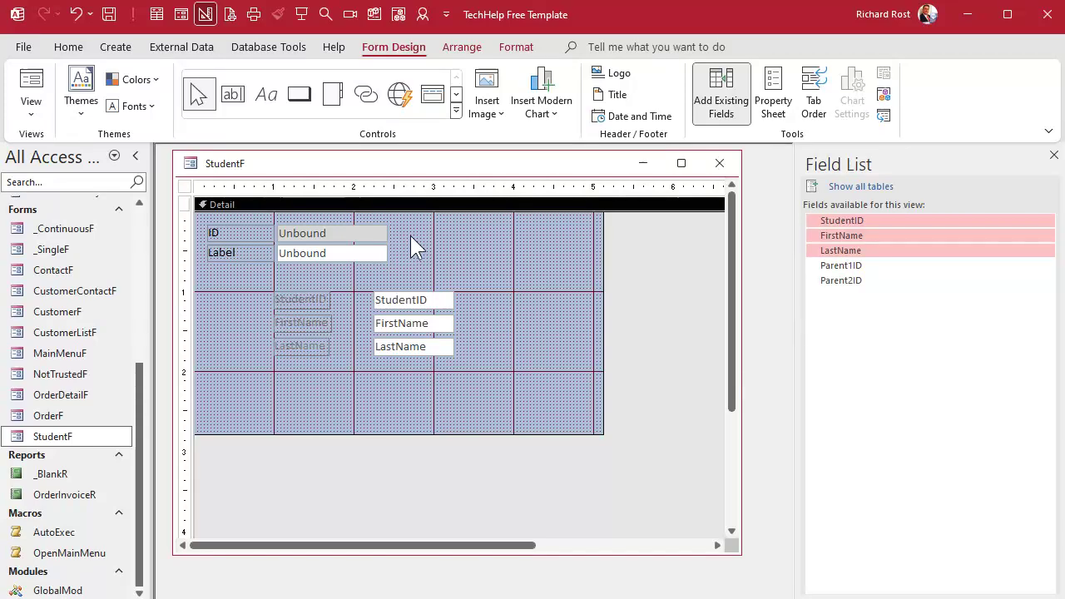
left_click(352, 234)
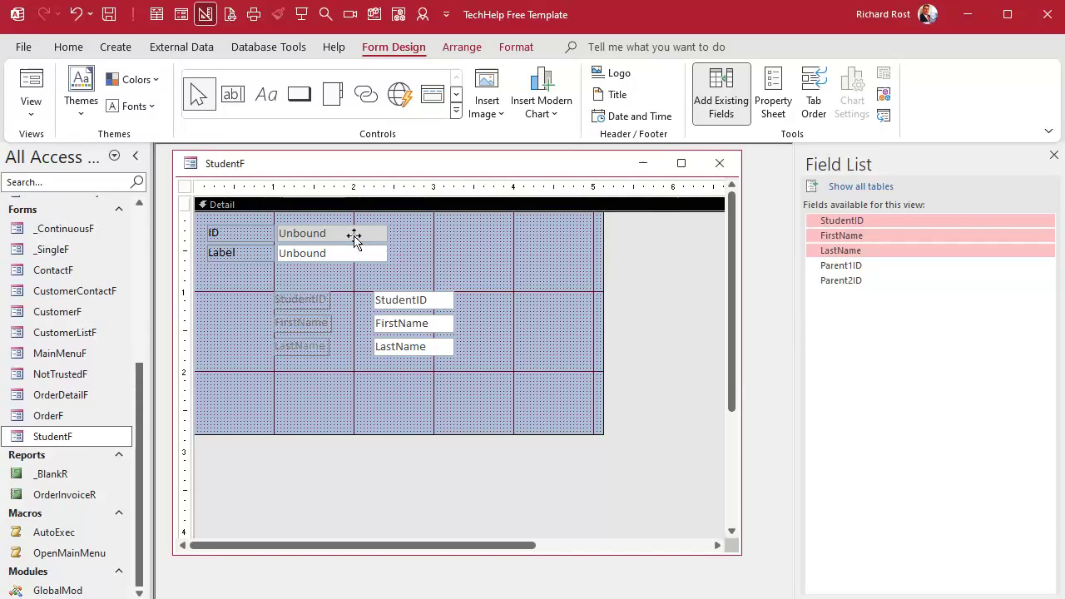
left_click(278, 15)
left_click(424, 307)
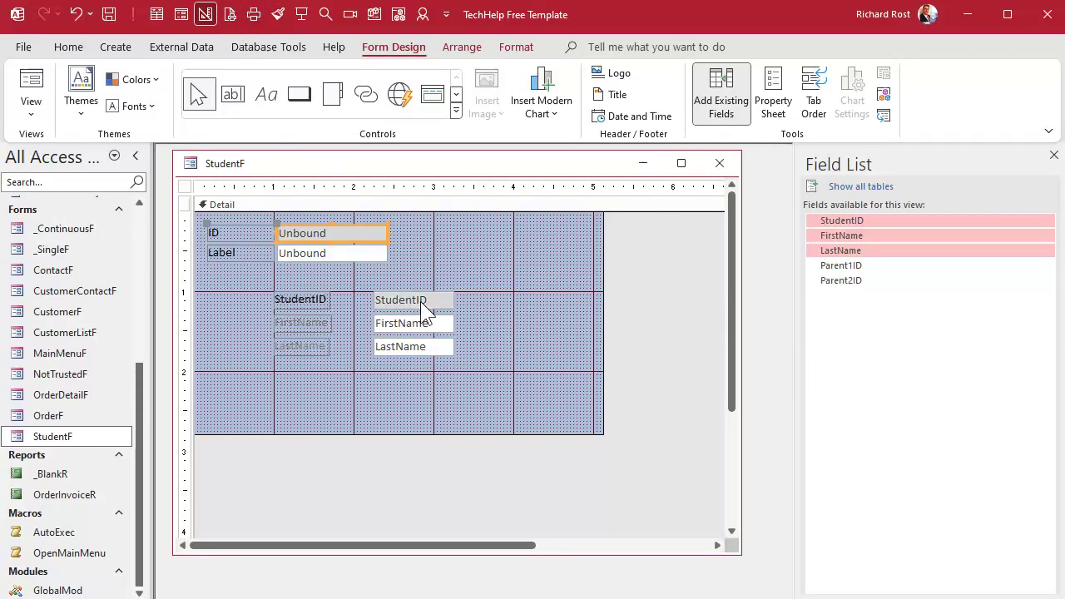
left_click(322, 256)
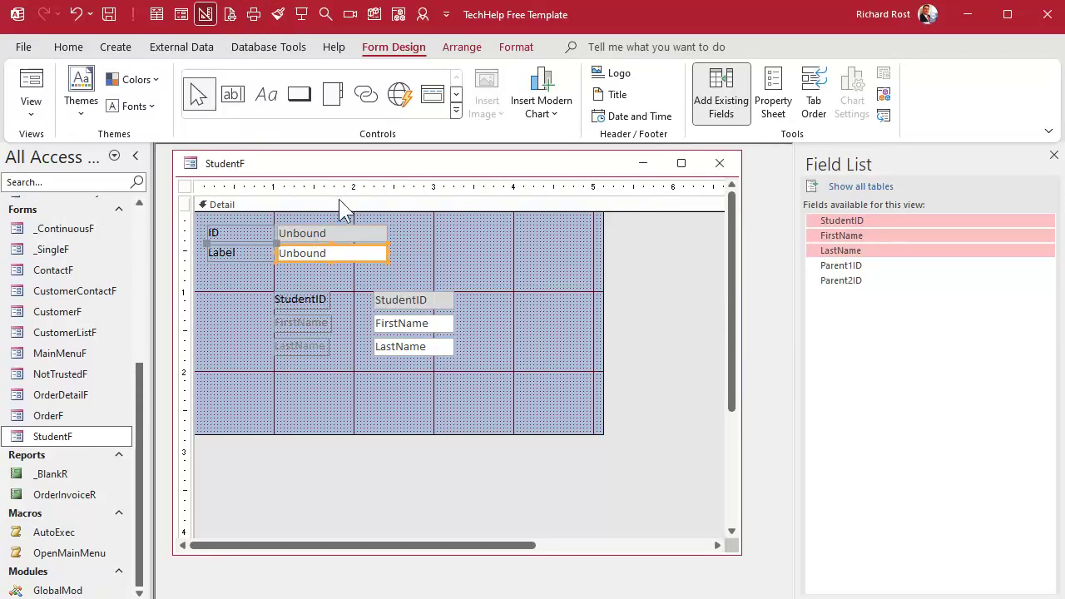
left_click(278, 15)
left_click(431, 325)
left_click(437, 351)
left_click(278, 15)
Delete the unbound ID and Label controls and move the three bound fields up into their place
mouse_move(420, 228)
left_mouse_down()
mouse_move(424, 238)
mouse_move(239, 266)
mouse_move(435, 374)
left_mouse_up()
key("Delete")
left_click_drag(416, 331, 275, 252)
left_click(288, 242)
left_click(264, 267)
Change the field labels to First Name and Last Name
left_click(231, 252)
left_click(228, 252)
left_click(223, 275)
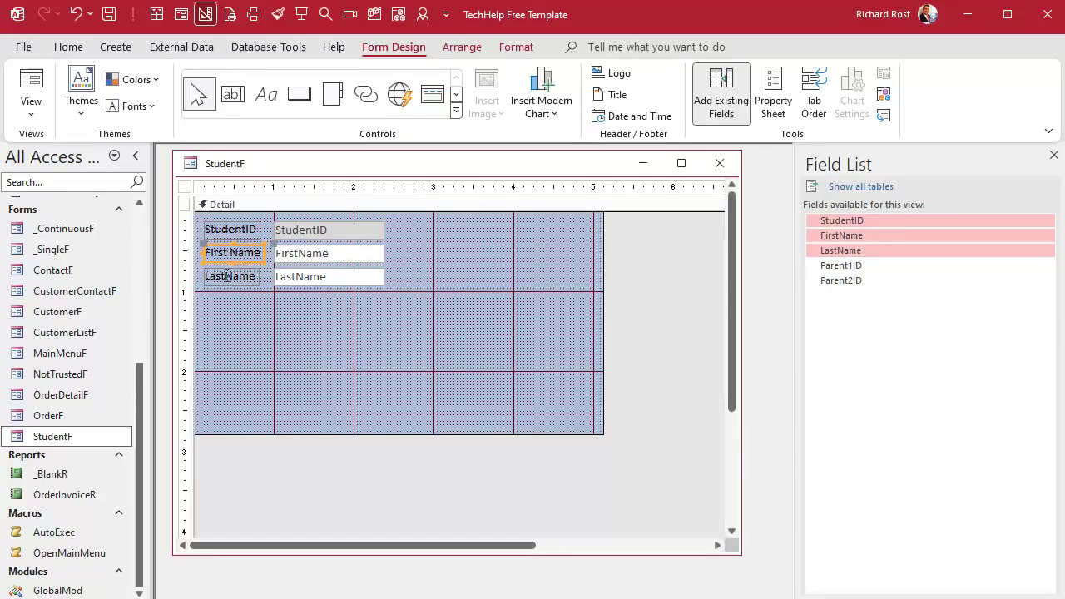
left_click(227, 276)
left_click(249, 322)
Left-align the text in the StudentID, FirstName and LastName boxes
left_click_drag(429, 249, 330, 288)
left_click(505, 55)
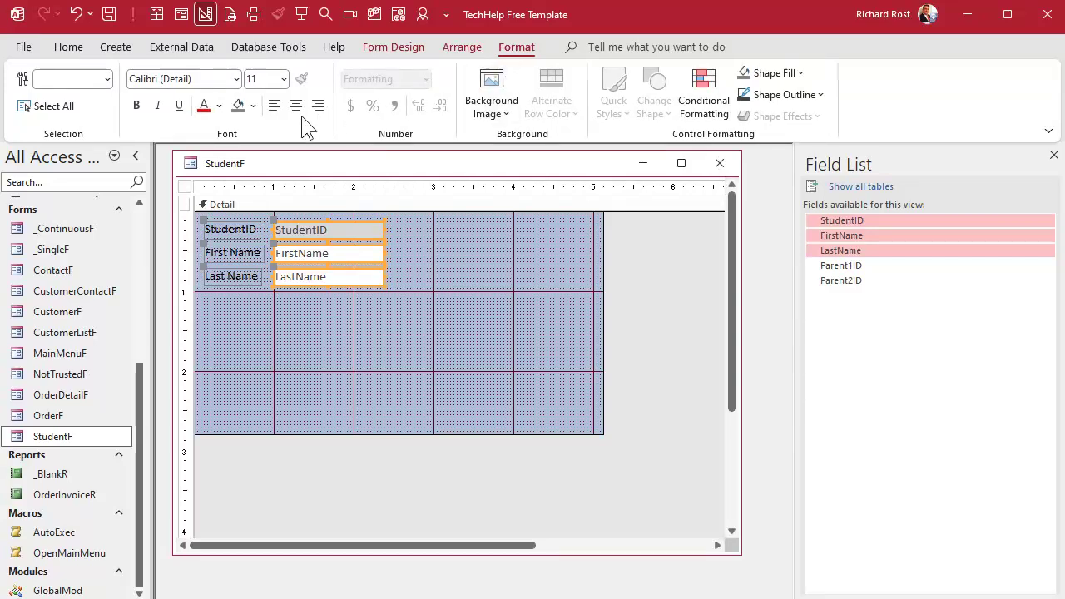
left_click(439, 323)
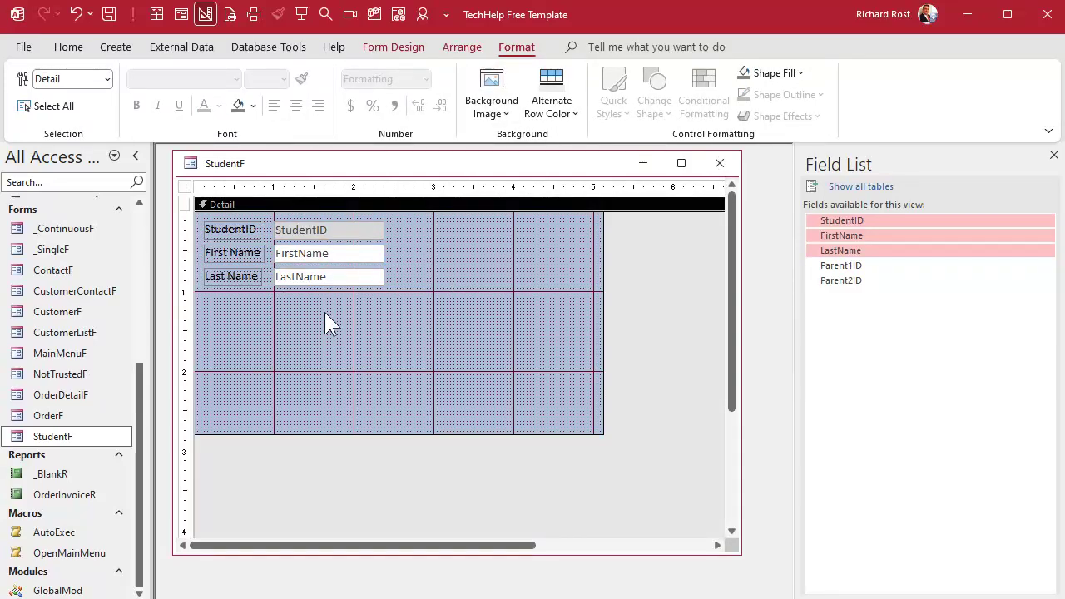
Close the Field List and place a combo box below Last Name that gets its values from another table or query
left_click(1053, 155)
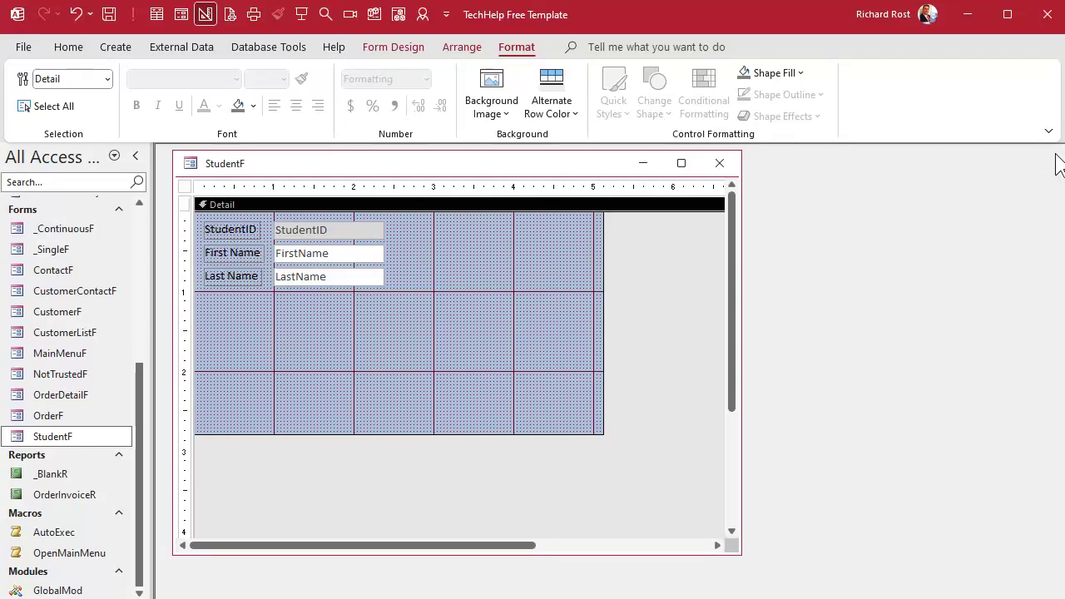
left_click(409, 46)
left_click(457, 116)
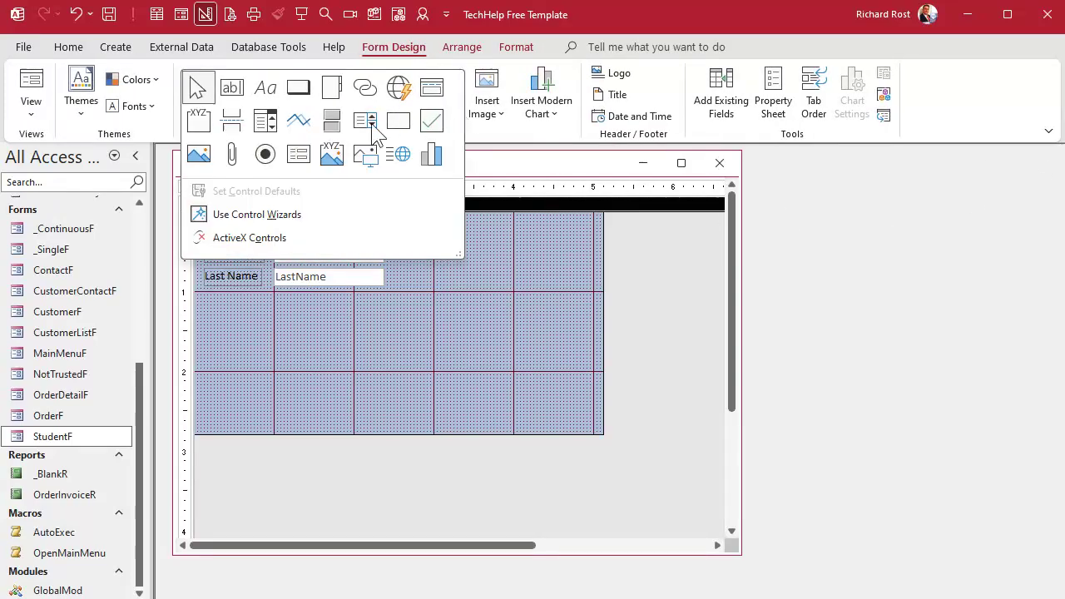
left_click(272, 120)
left_click(305, 308)
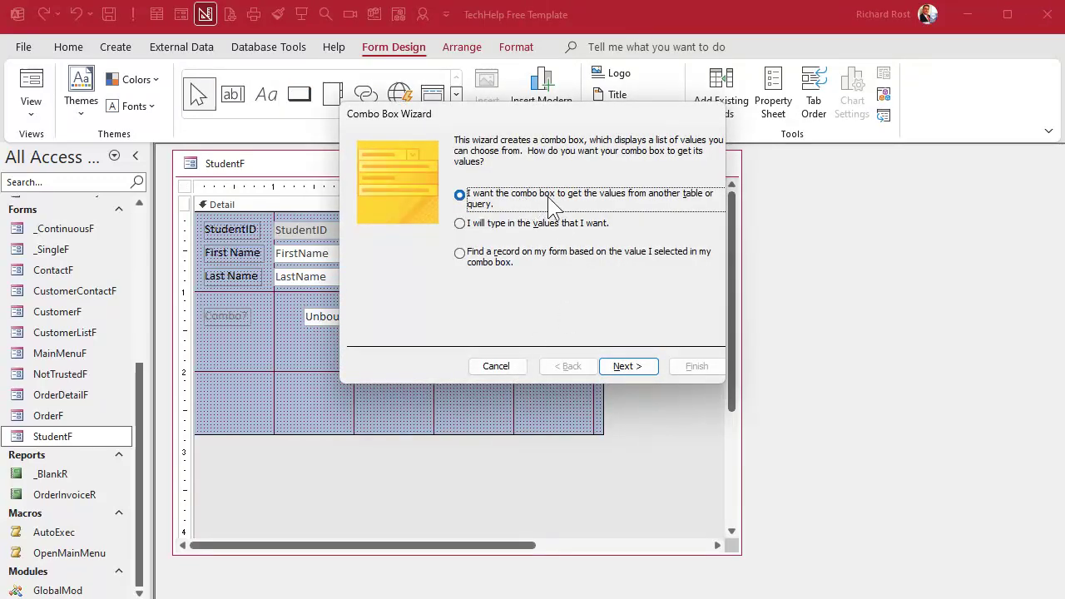
left_click(647, 367)
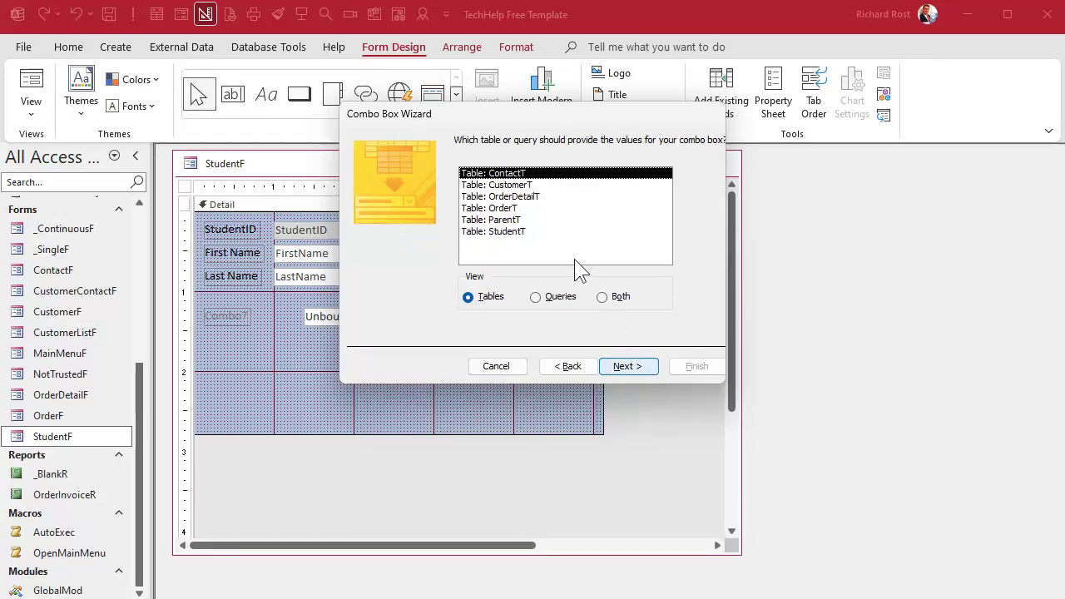
Use the ParentT table as the combo box source and include ParentID, FirstName and LastName
left_click(533, 209)
left_click(532, 220)
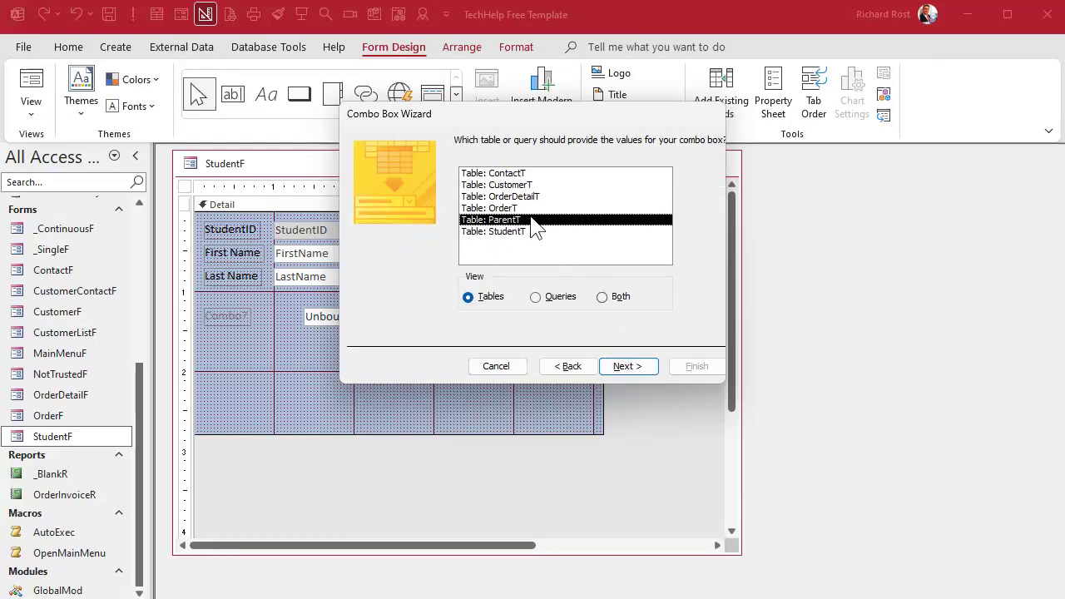
left_click(624, 366)
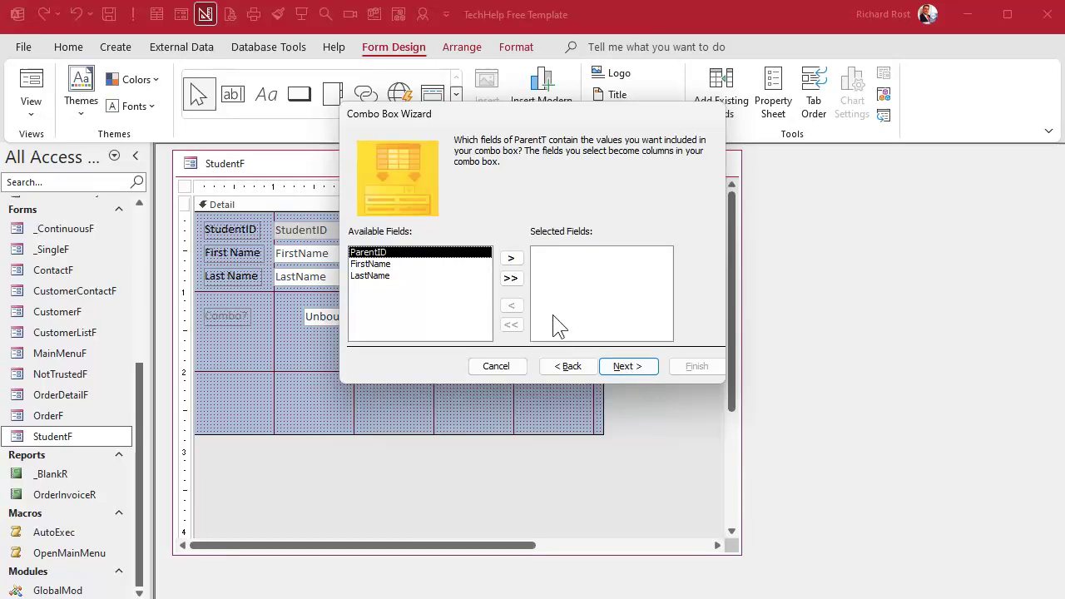
left_click(511, 279)
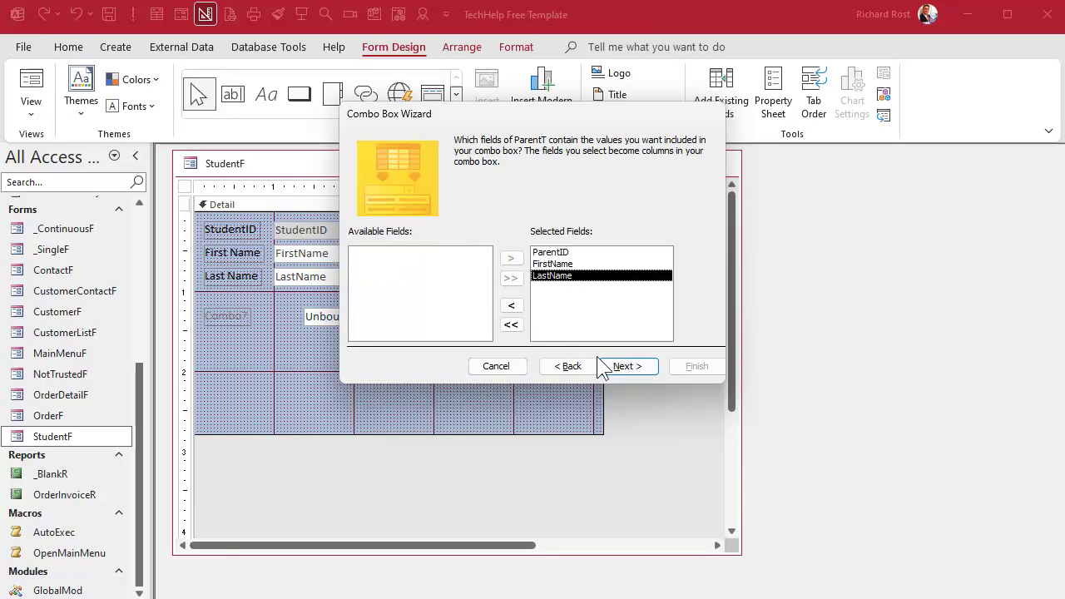
left_click(639, 367)
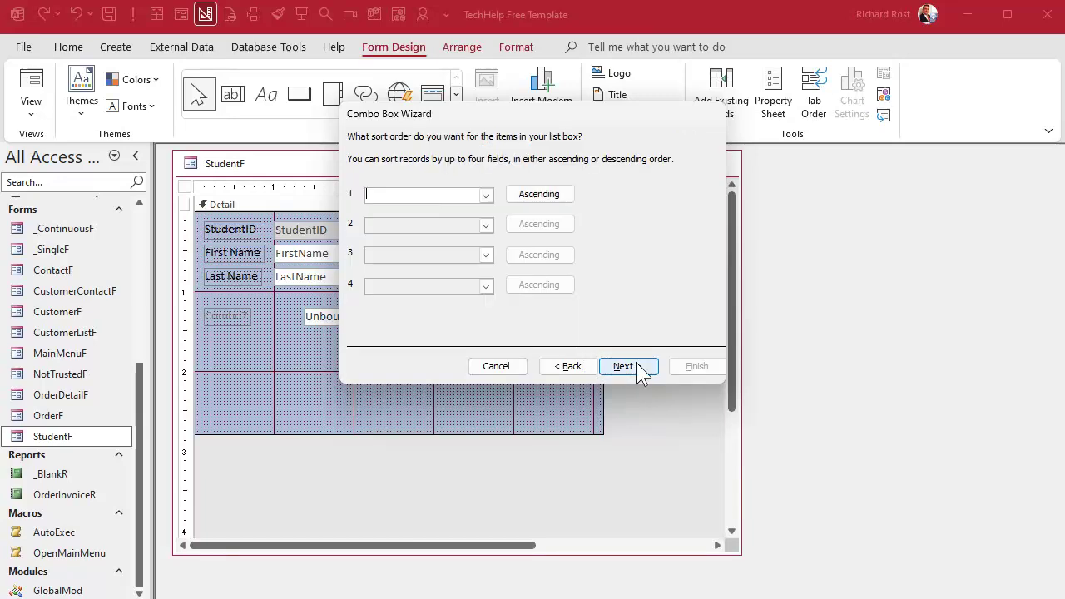
Sort the combo box items ascending by LastName and then by FirstName
left_click(486, 197)
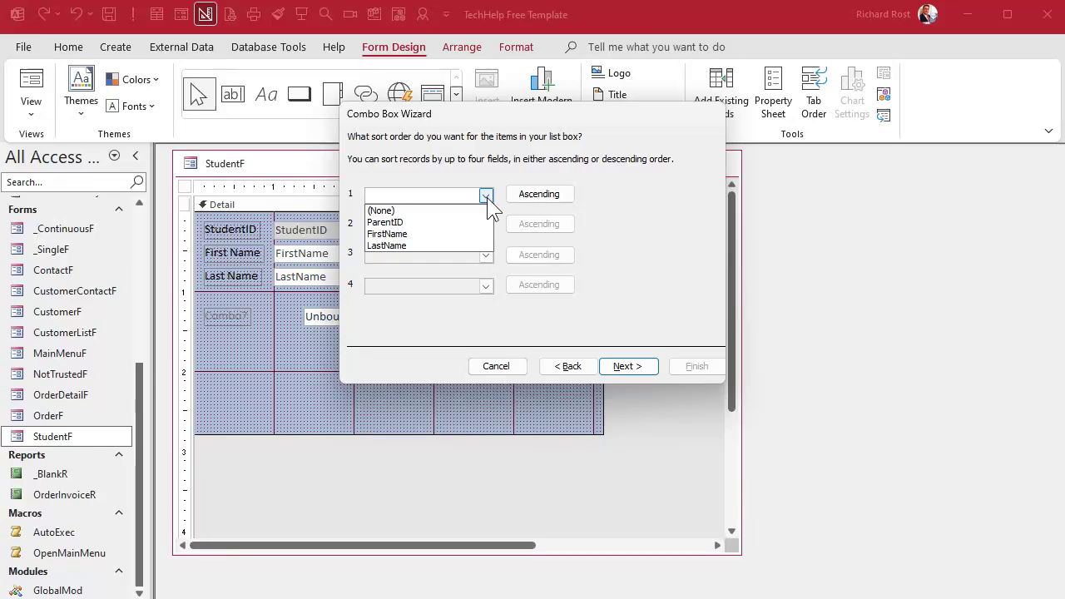
left_click(441, 242)
left_click(486, 225)
left_click(466, 265)
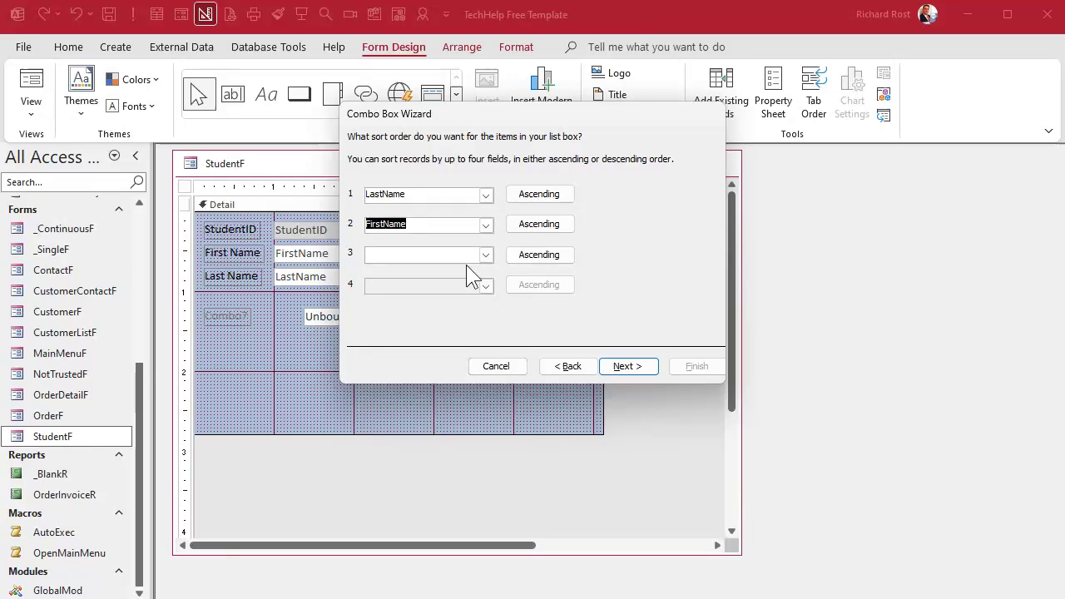
left_click(638, 366)
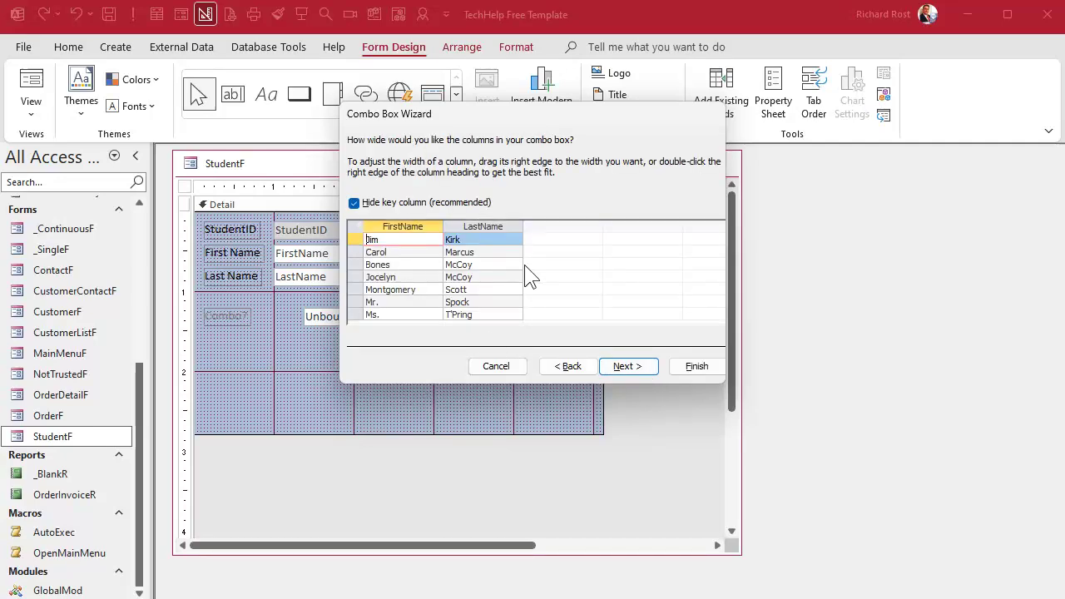
Narrow the combo box's FirstName and LastName columns and keep the key column hidden
left_click_drag(444, 227, 431, 227)
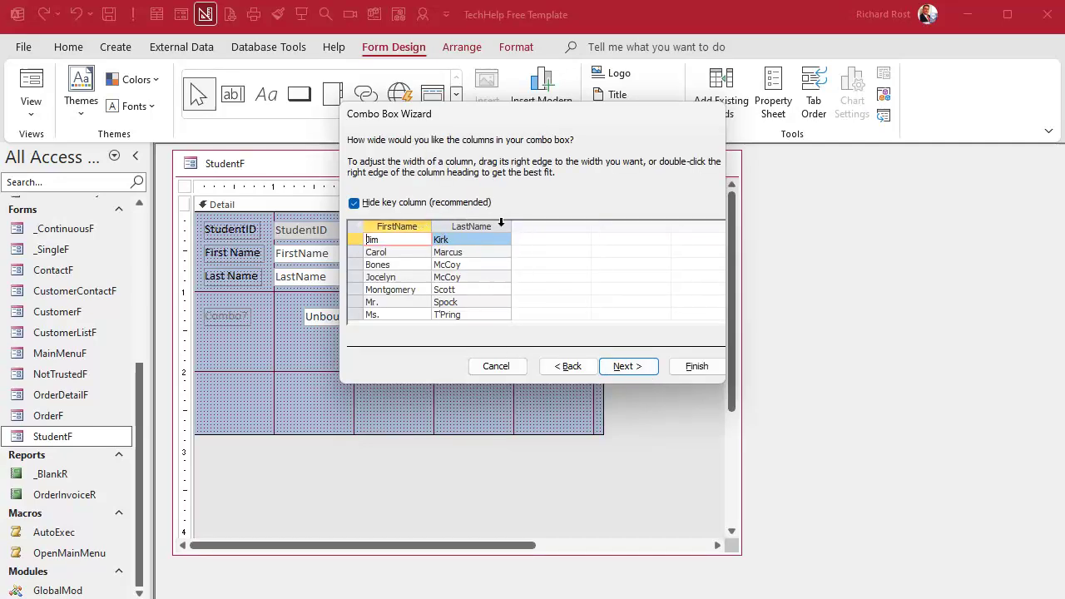
left_click_drag(510, 223, 481, 223)
left_click(426, 207)
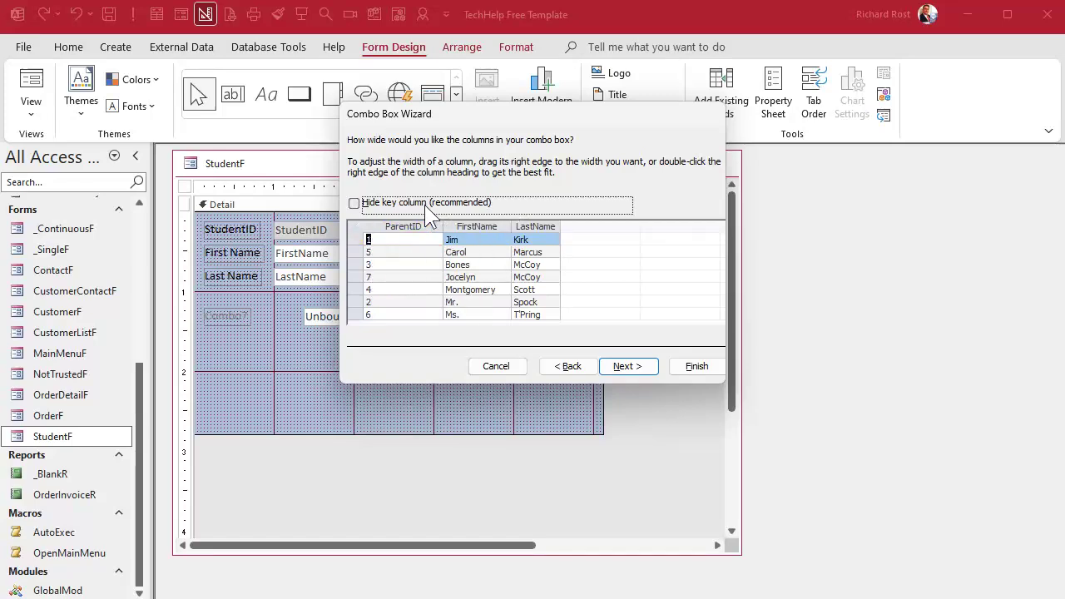
left_click(427, 213)
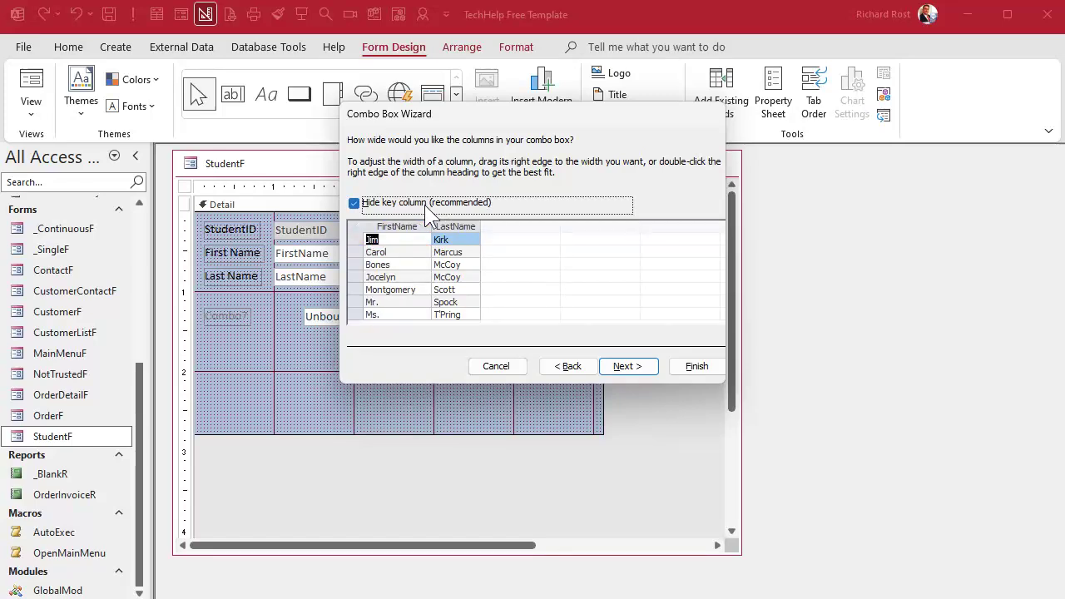
left_click(629, 369)
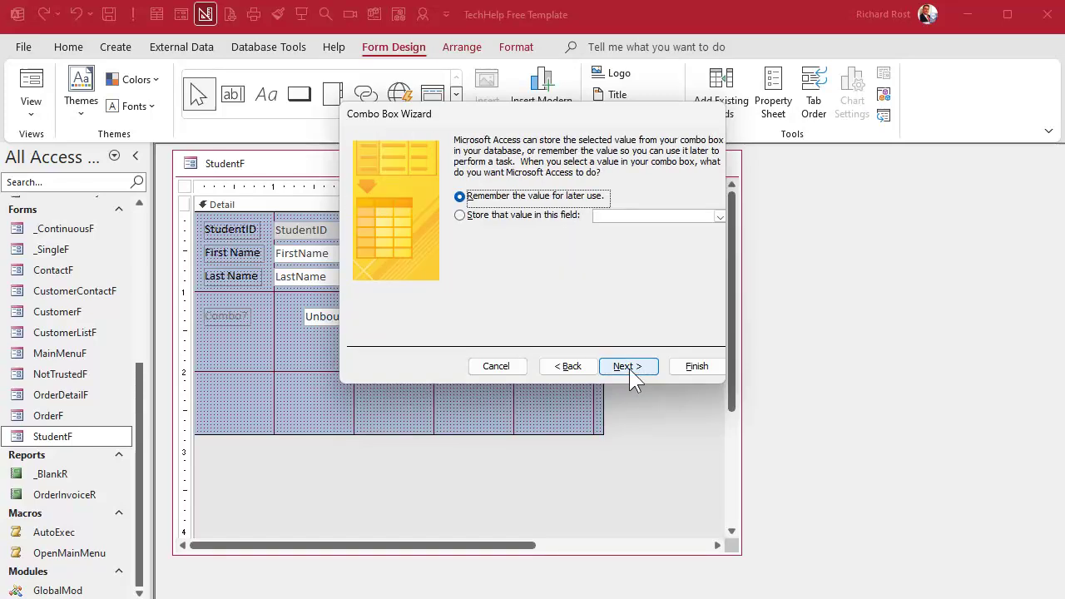
Store the combo box value in the Parent1ID field and label the combo box Parent 1
left_click(491, 220)
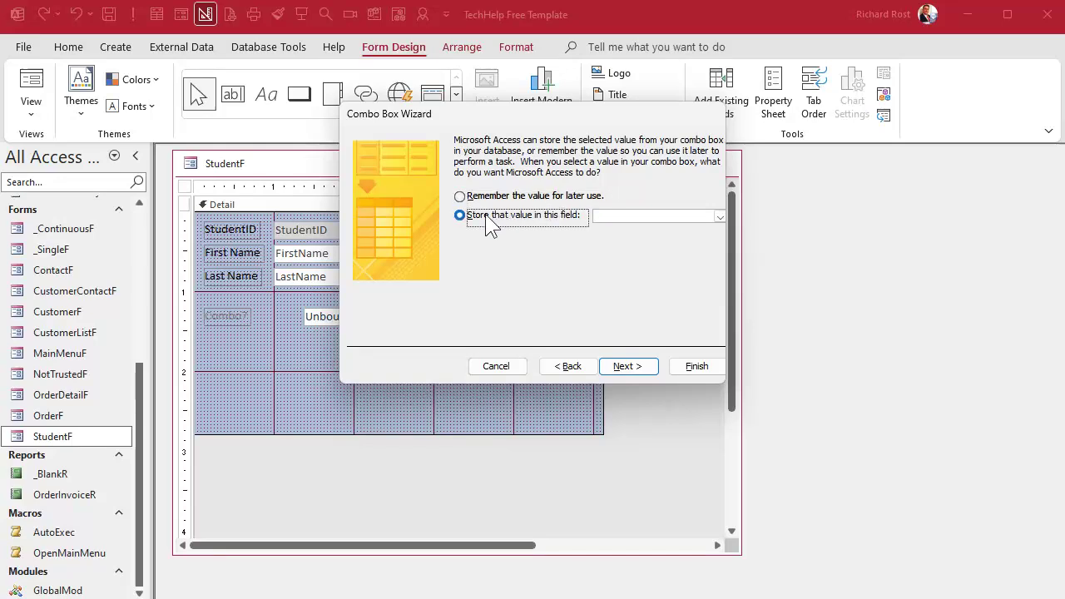
left_click(719, 216)
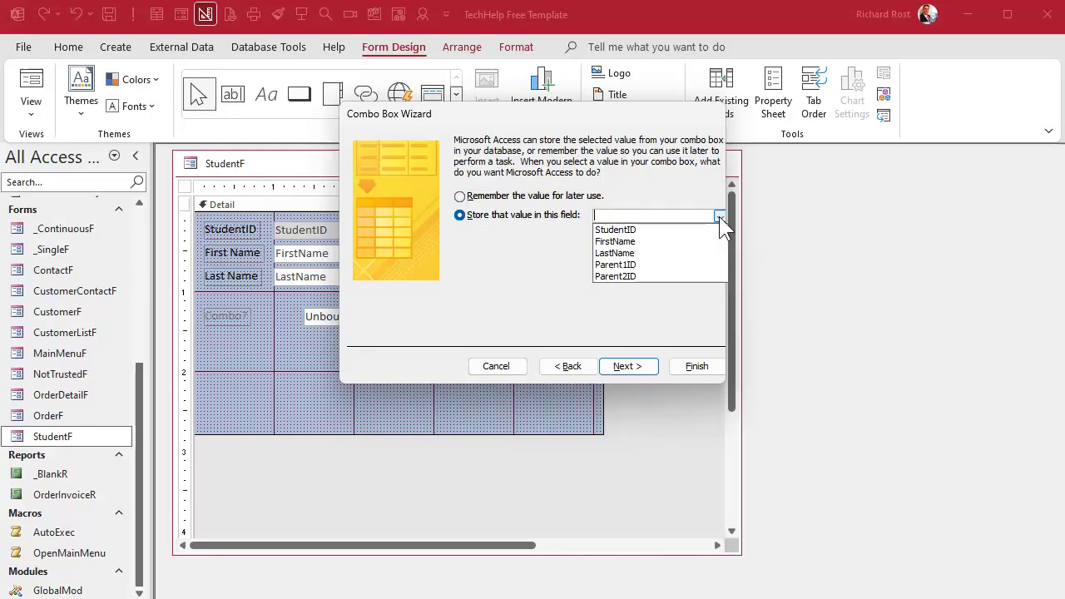
left_click(669, 266)
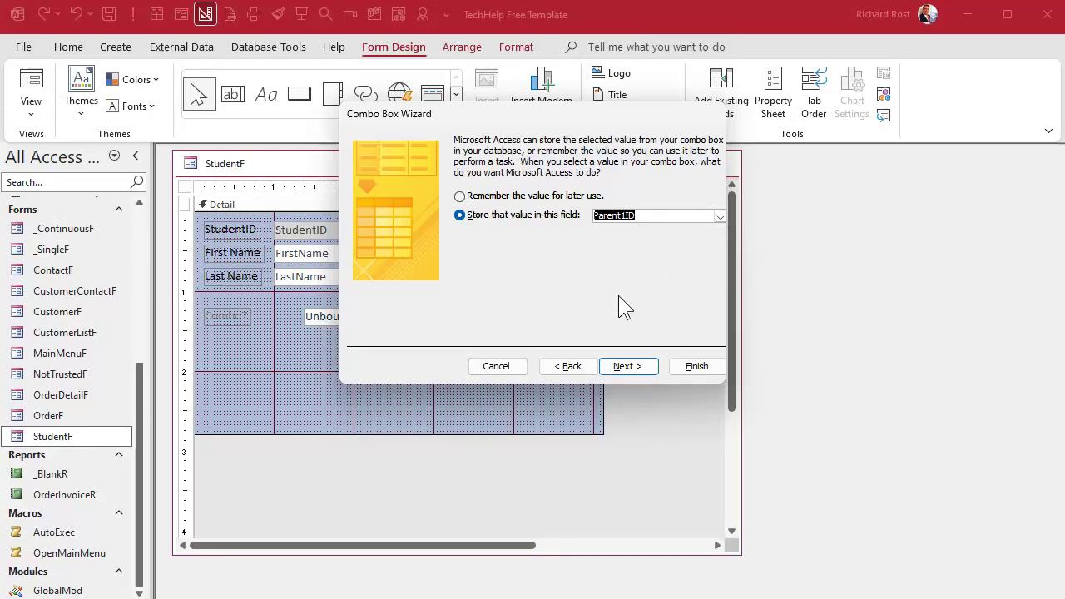
left_click(621, 368)
type("Parent 1")
key("Return")
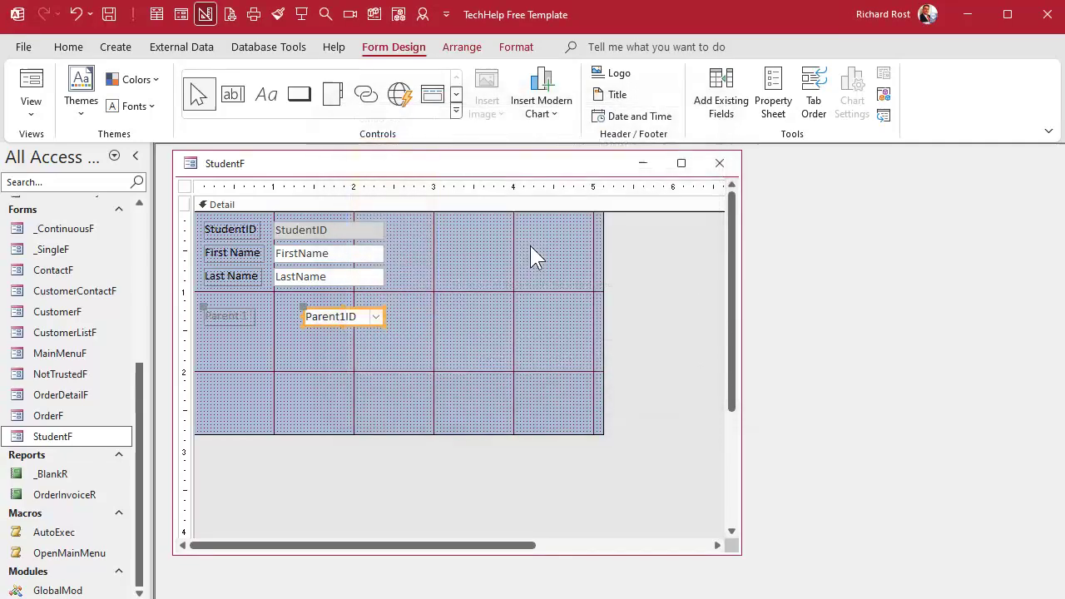
Copy the LastName box's formatting onto the Parent 1 combo box and align the combo box directly below Last Name
left_click(529, 254)
left_click(305, 279)
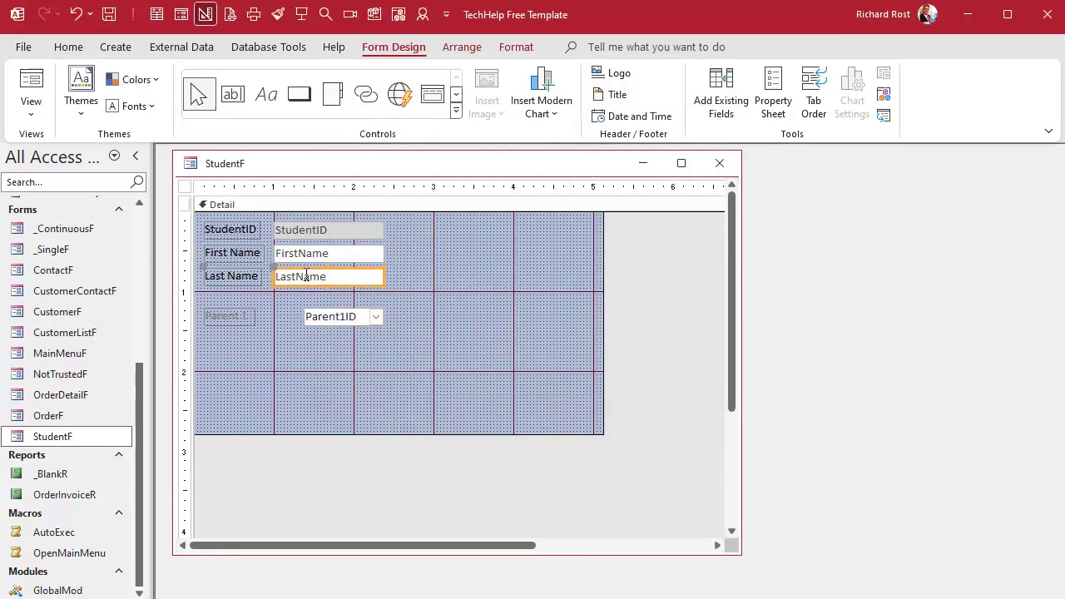
left_click(279, 14)
left_click(324, 320)
left_click(310, 365)
mouse_move(323, 315)
left_mouse_down()
mouse_move(322, 297)
mouse_move(274, 300)
left_mouse_up()
left_click(306, 333)
left_click(316, 300)
left_click(308, 373)
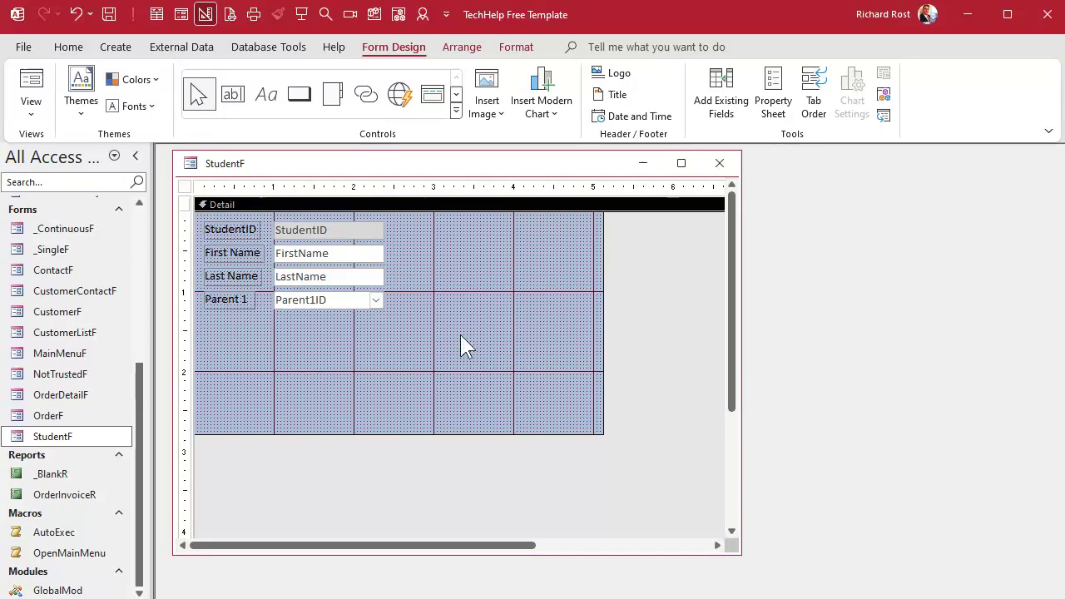
Close the StudentF design, reopen the form in Form View and check the choices in the Parent 1 combo box
left_click(719, 163)
double_click(73, 437)
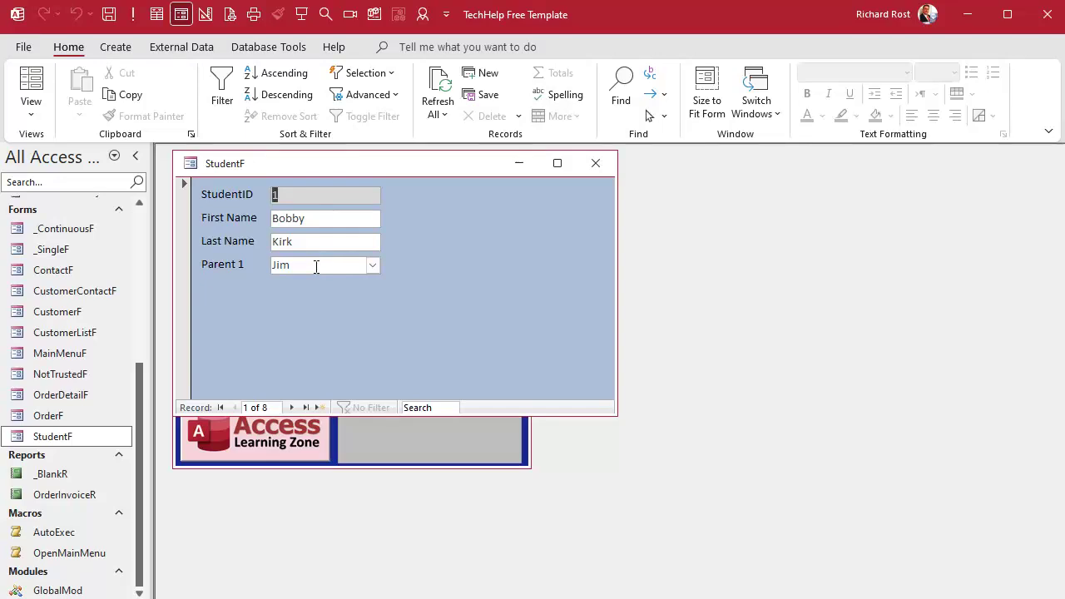
left_click(373, 265)
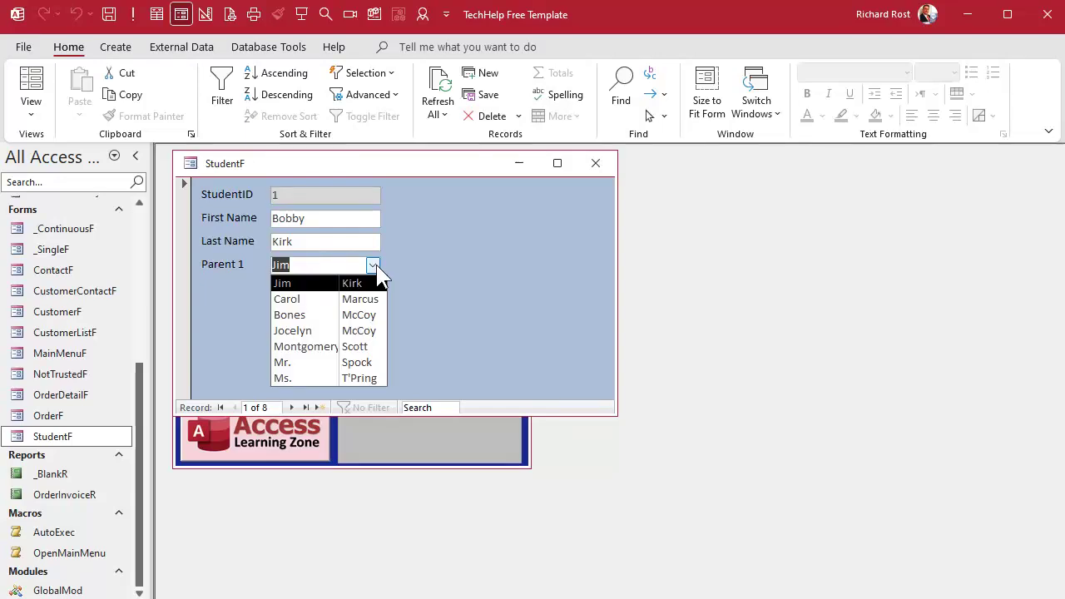
left_click(375, 264)
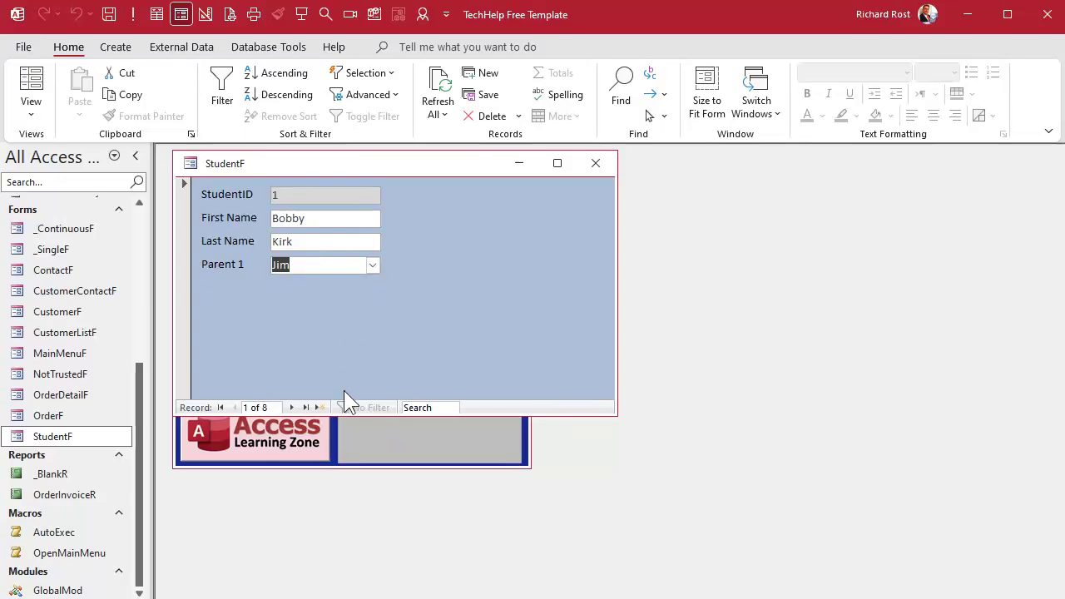
Compare the Parent 1 combo box choices on StudentF with the Customer combo box choices on the customer's Orders form
left_click(374, 265)
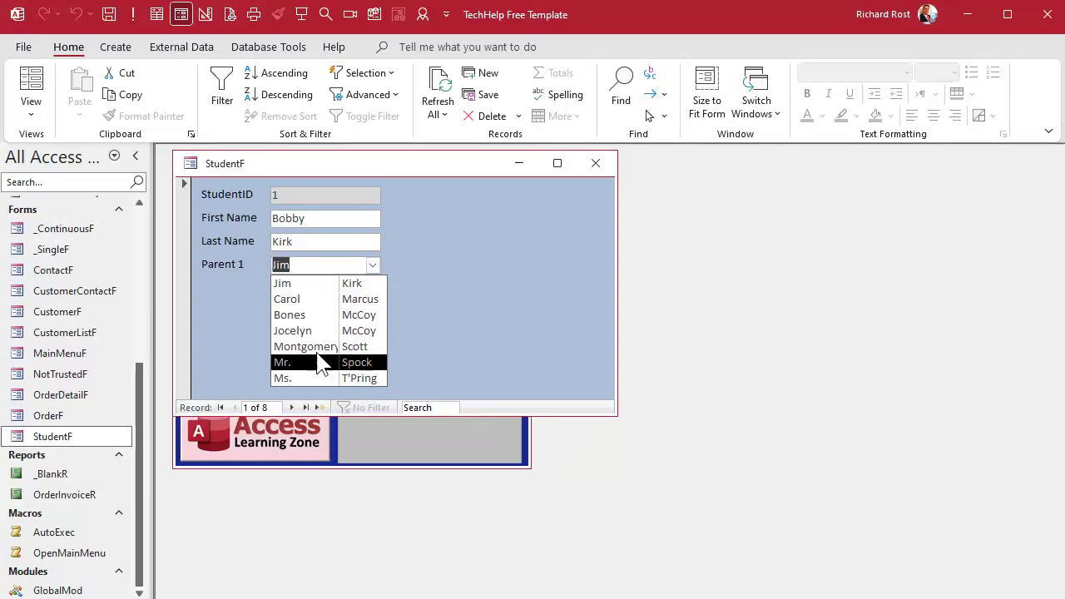
left_click(444, 266)
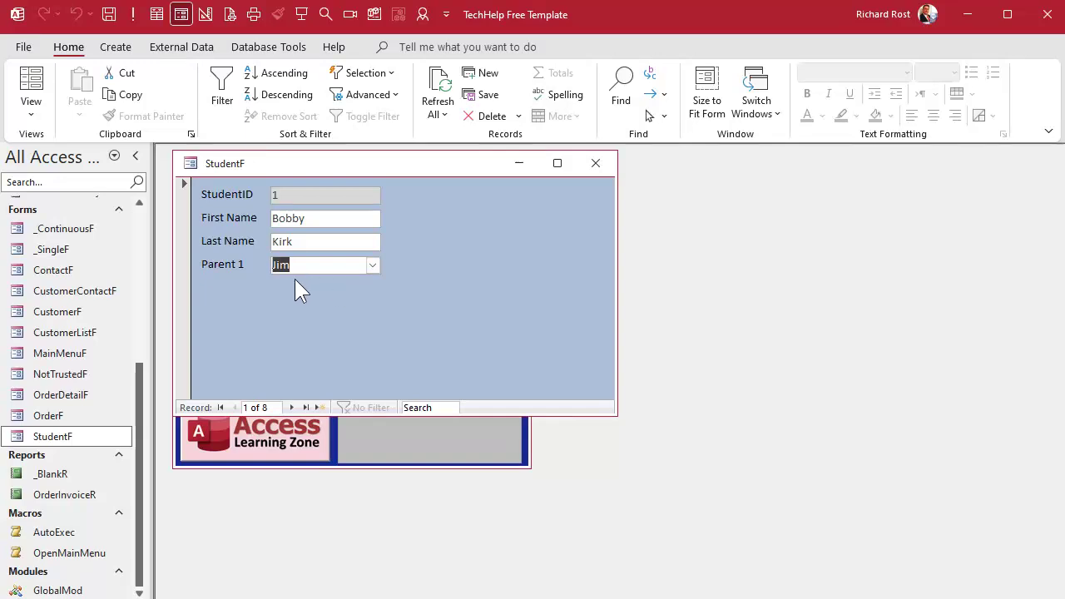
left_click(596, 163)
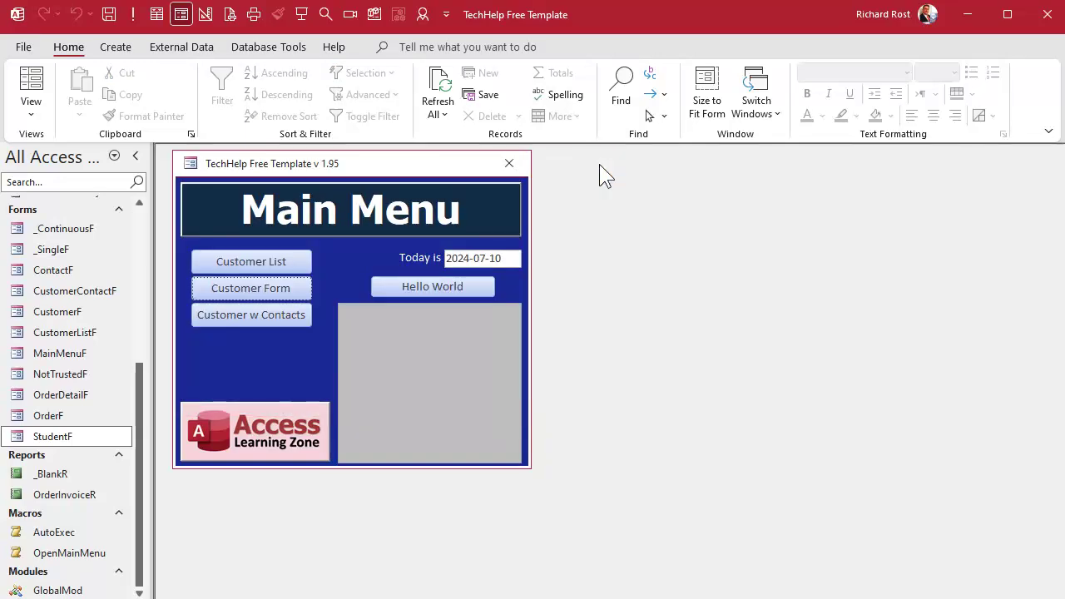
left_click(287, 283)
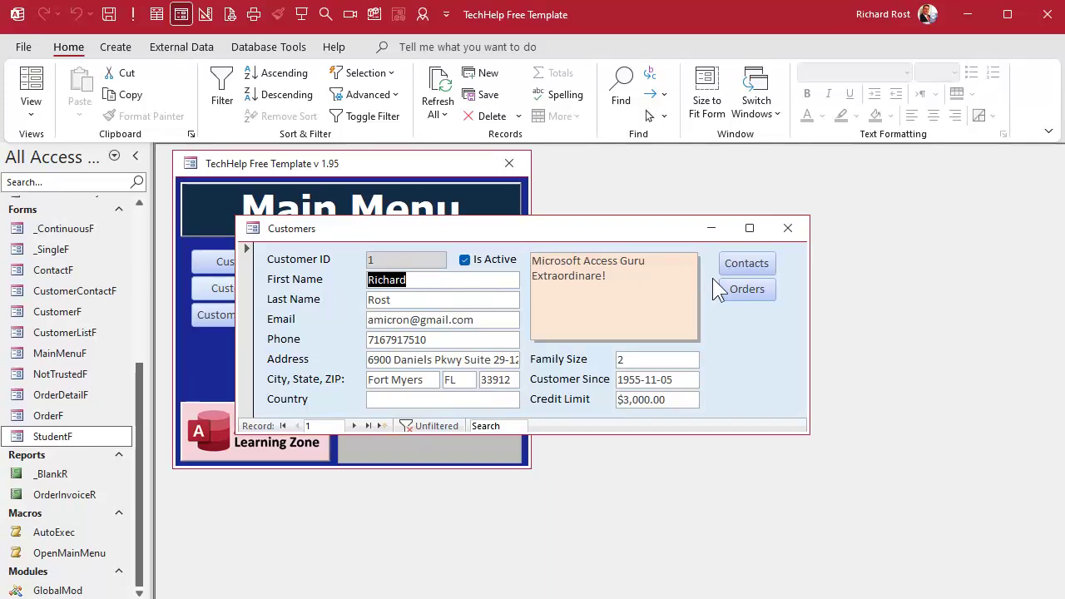
left_click(743, 288)
left_click(738, 245)
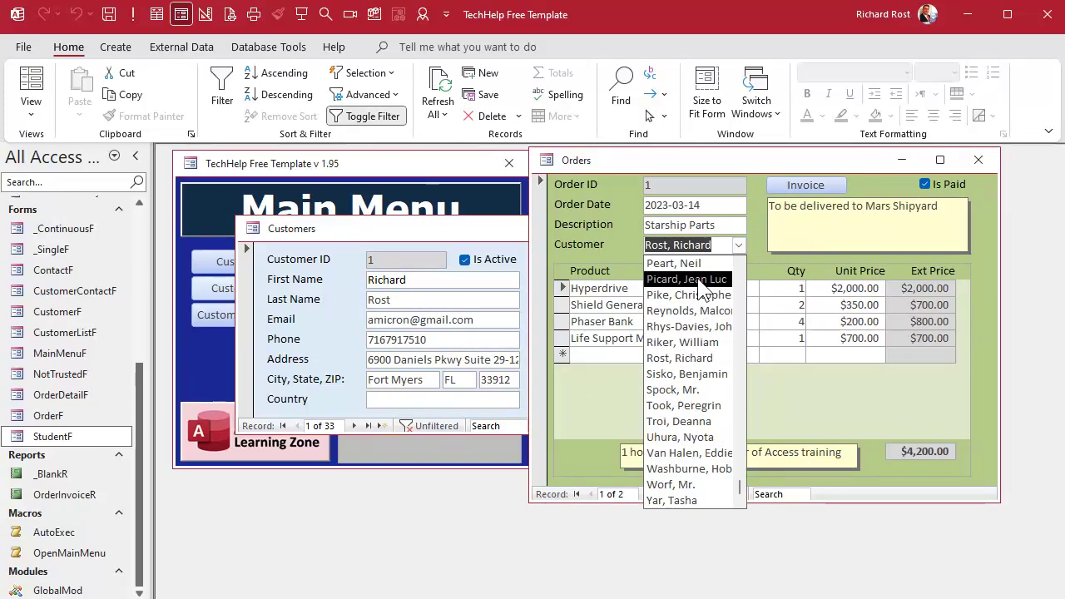
left_click(978, 160)
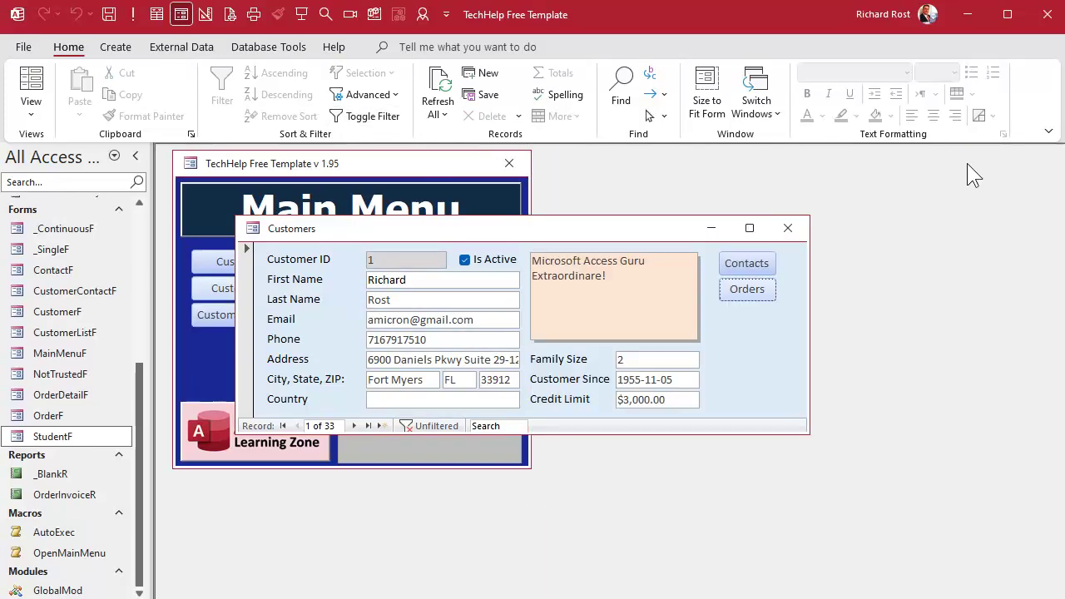
left_click(787, 227)
Open the CustomerLFQ query, widen its LF column and save the layout change
scroll(70, 314, "up", 3)
left_click_drag(86, 333, 75, 310)
double_click(60, 287)
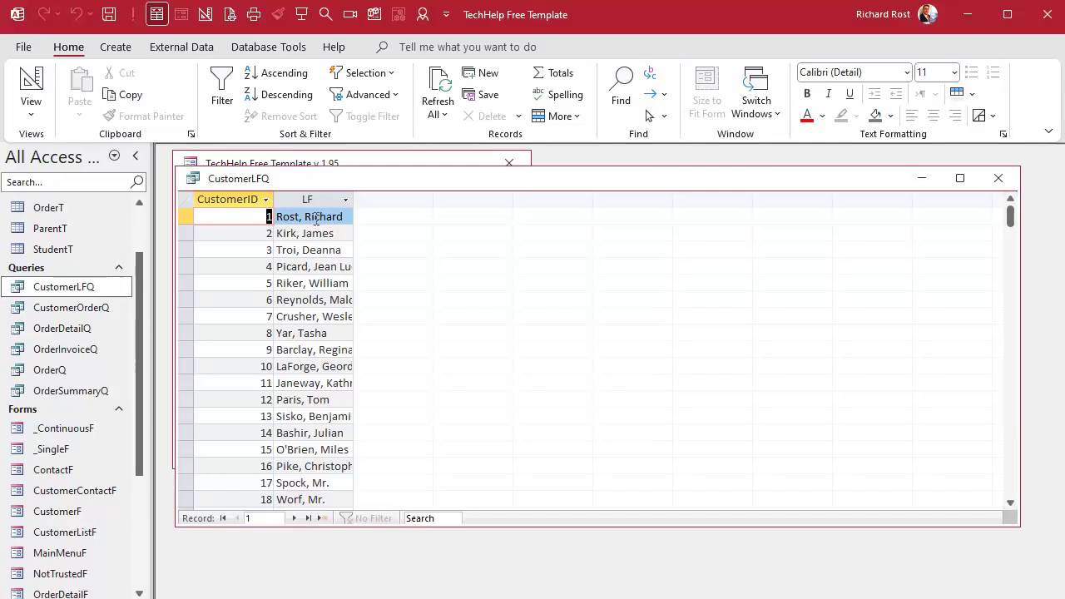
left_click_drag(354, 199, 386, 199)
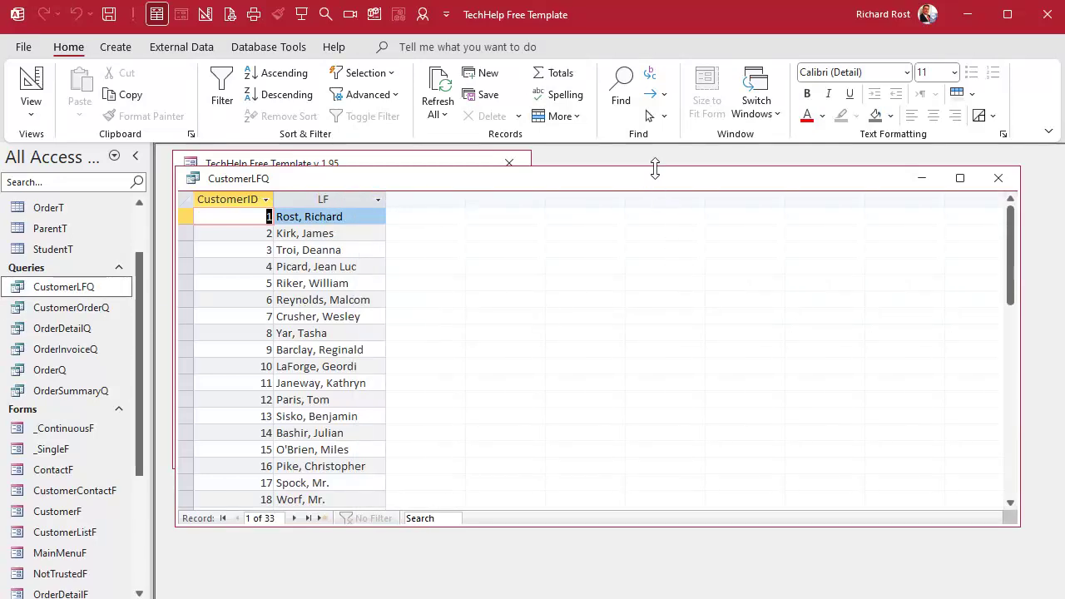
left_click(999, 178)
left_click(606, 378)
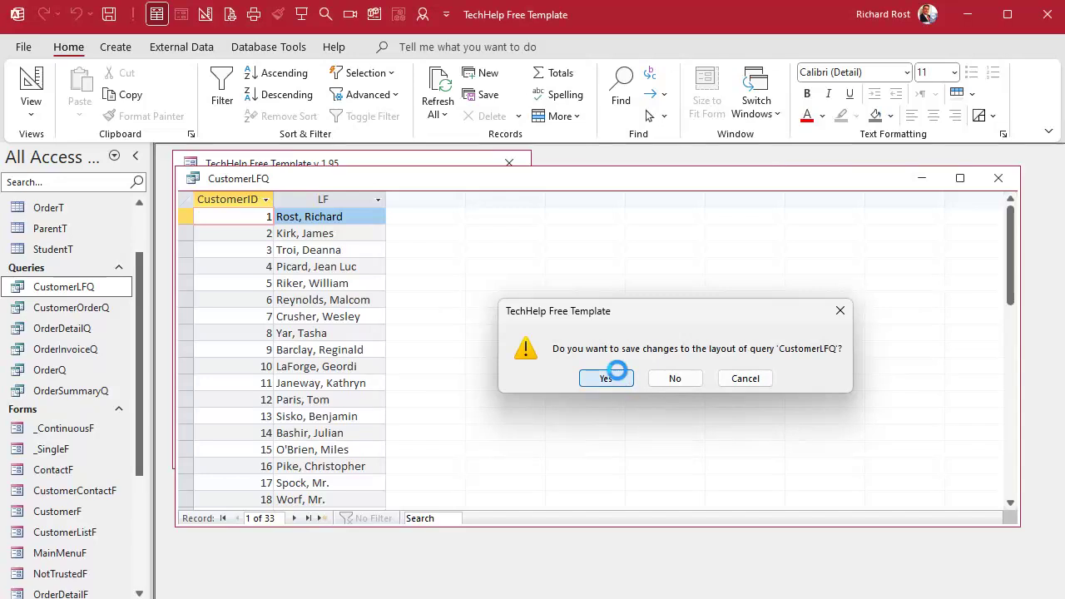
Open StudentF in Design View and rename the Parent 1 combo box as Parent1Combo
scroll(92, 509, "down", 5)
left_click(80, 438)
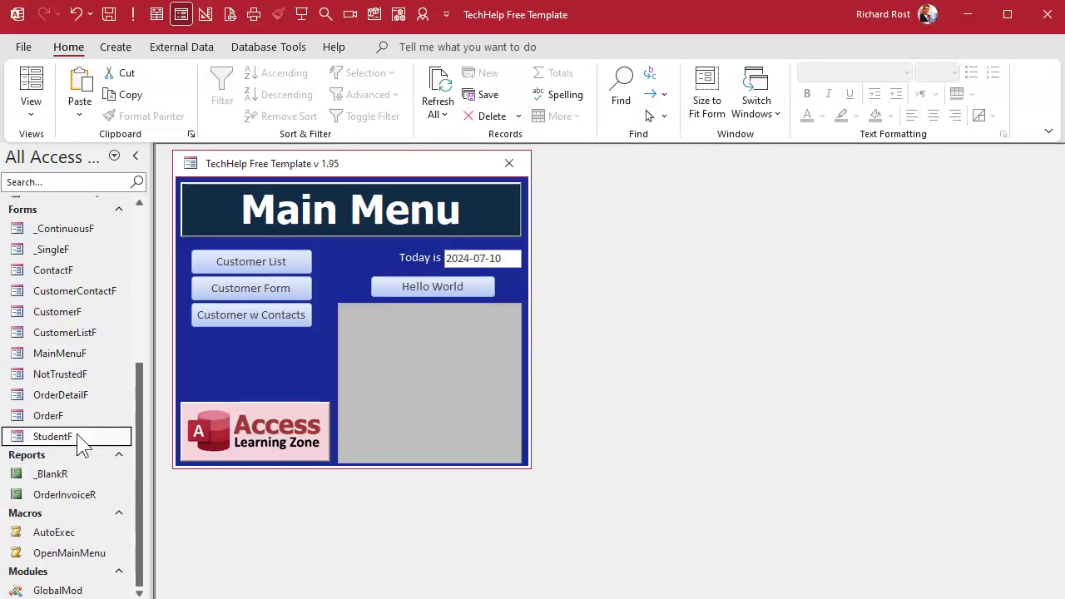
double_click(78, 436)
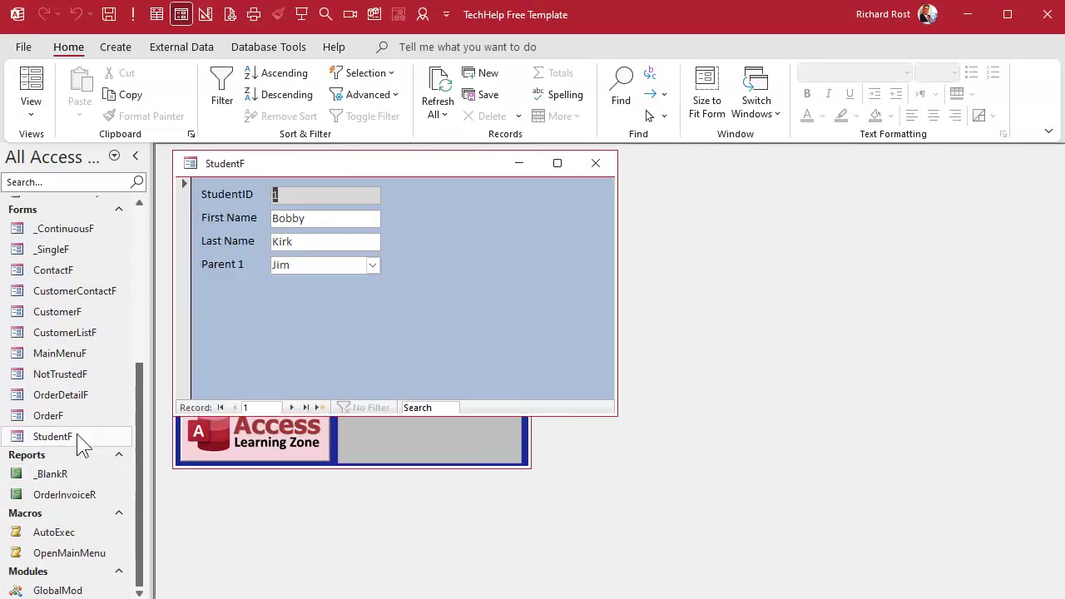
right_click(427, 168)
left_click(486, 303)
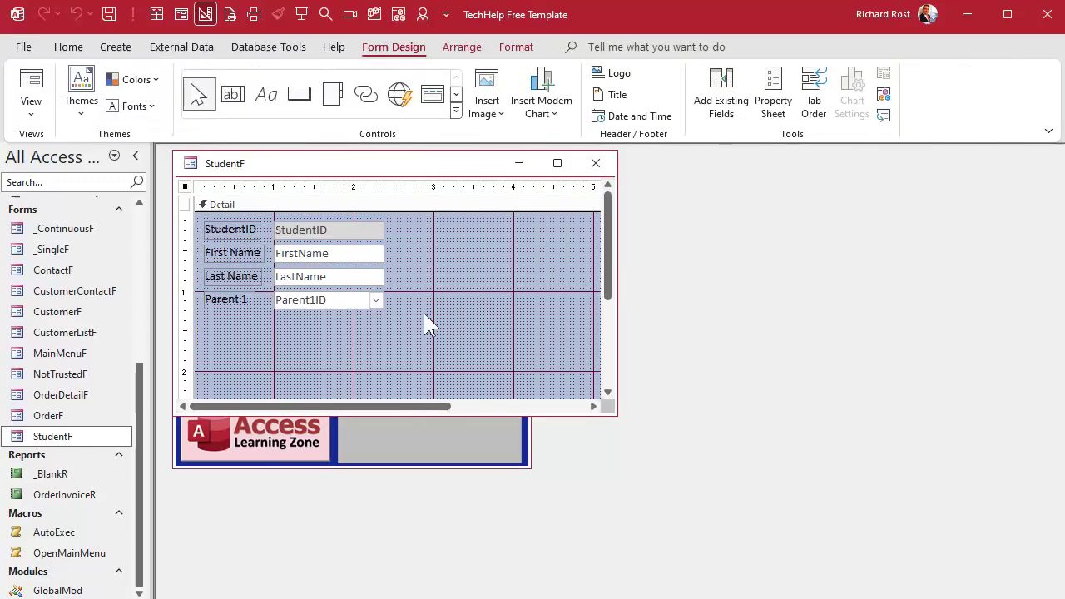
left_click(341, 302)
key("F4")
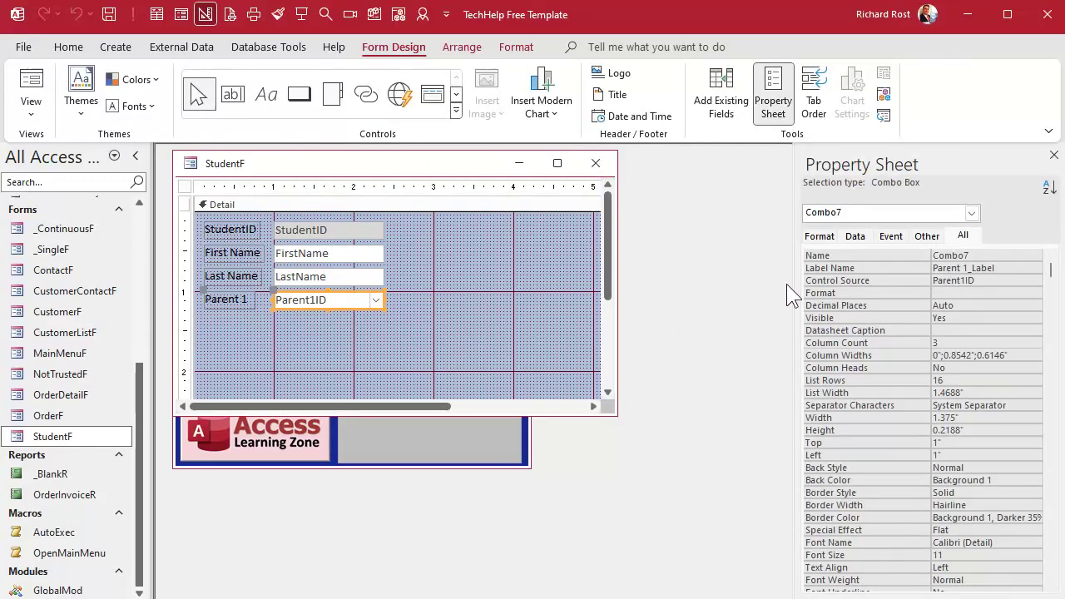
left_click_drag(793, 287, 745, 286)
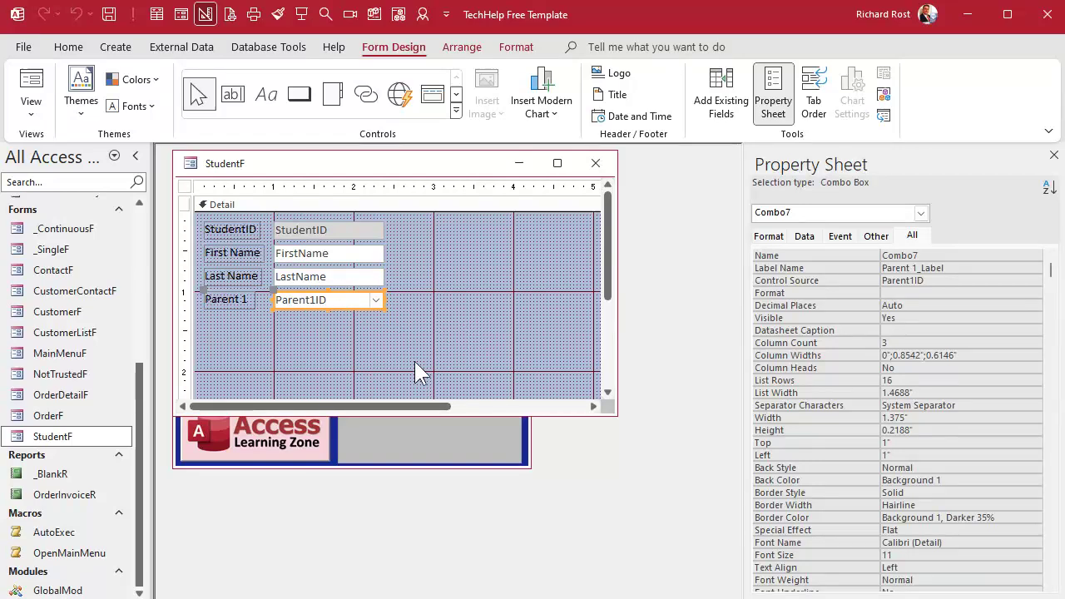
left_click_drag(939, 255, 881, 256)
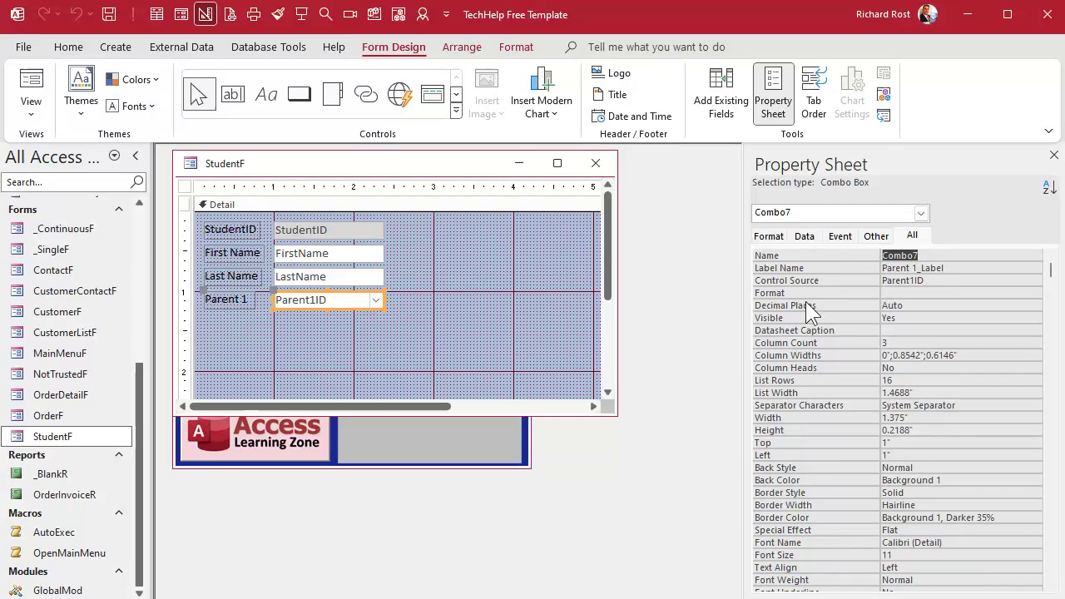
type("Parent1Combo")
key("Tab")
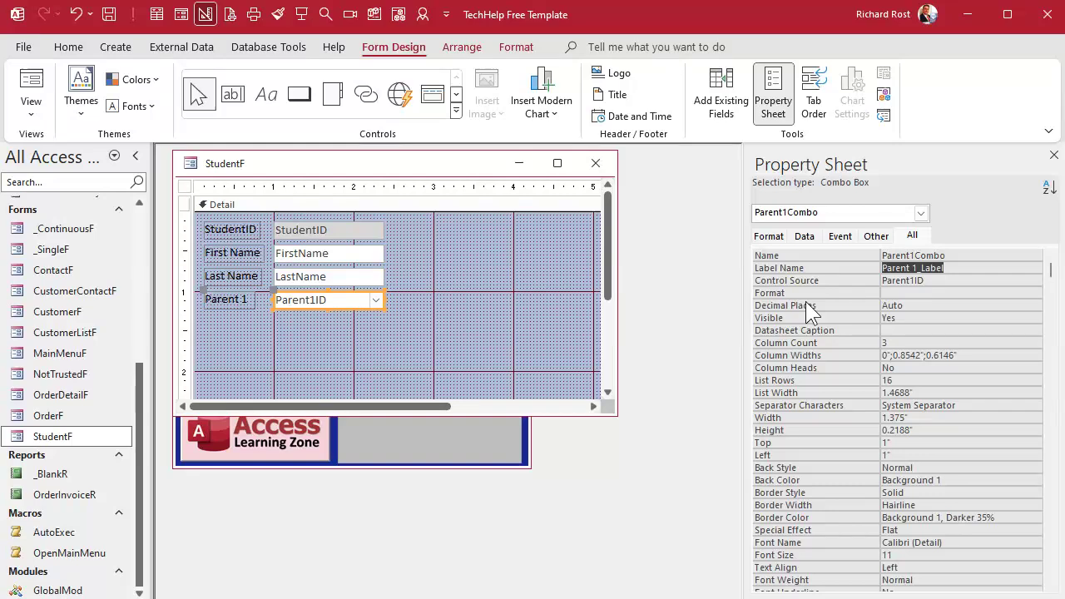
Simplify the SELECT list in Parent1Combo's Row Source to ParentID, FirstName, LastName, without table prefixes or brackets
left_click(804, 238)
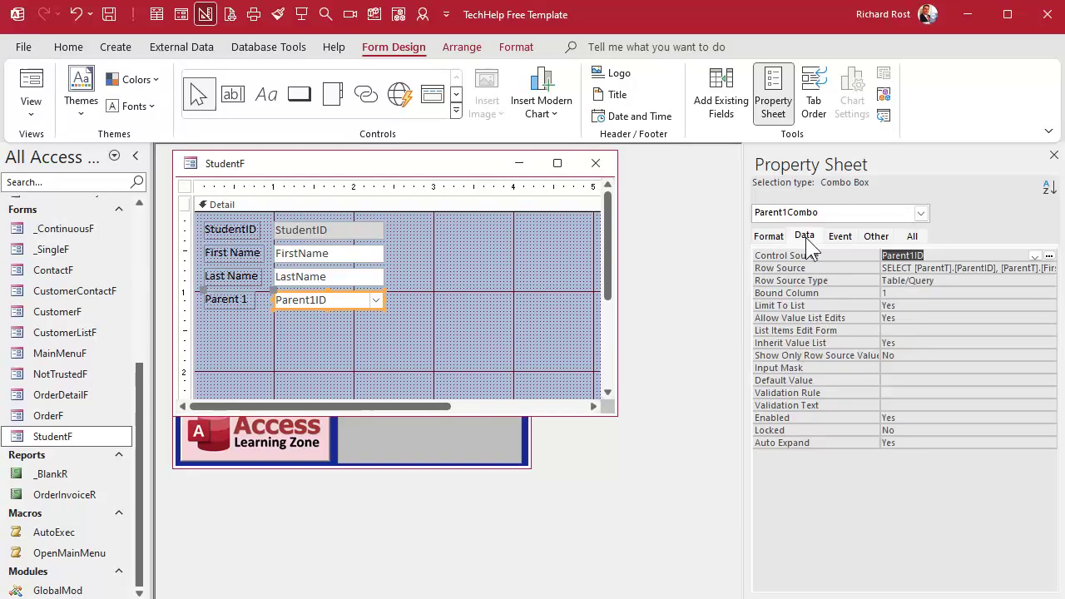
left_click(972, 267)
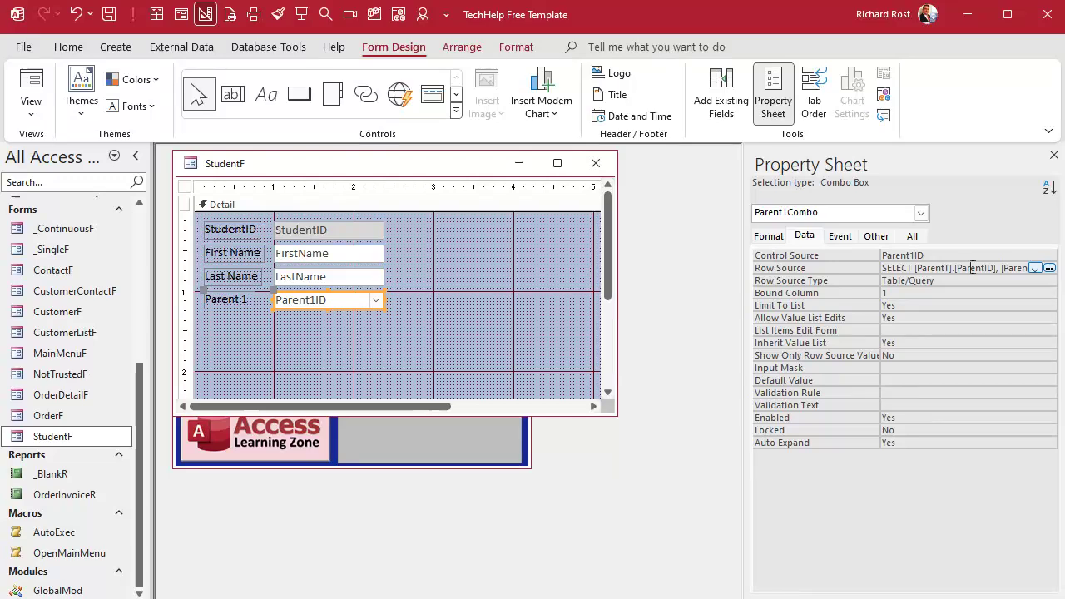
key("shift+F2")
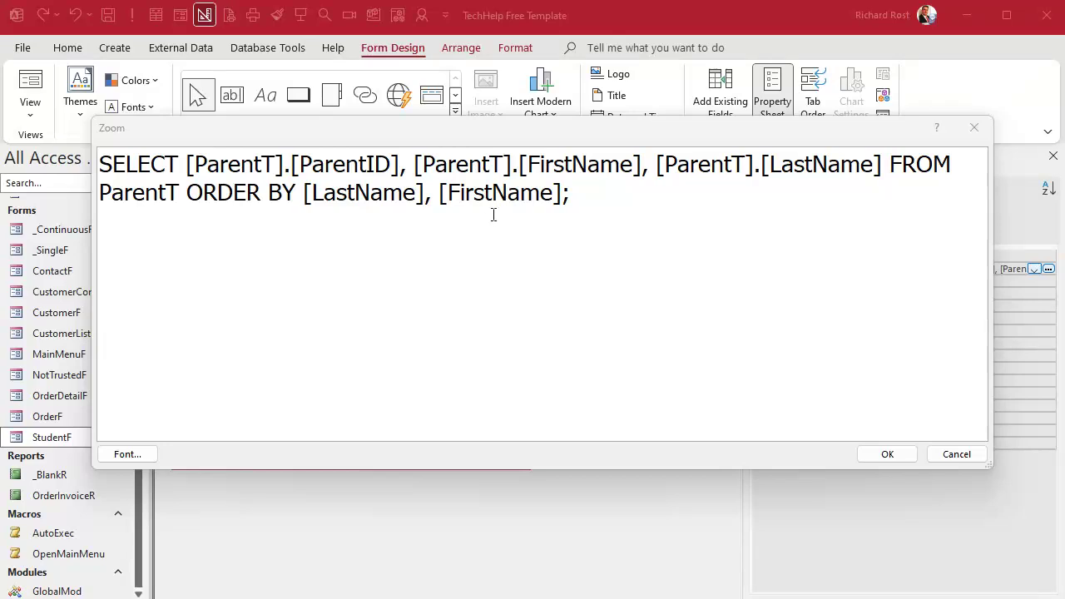
double_click(161, 189)
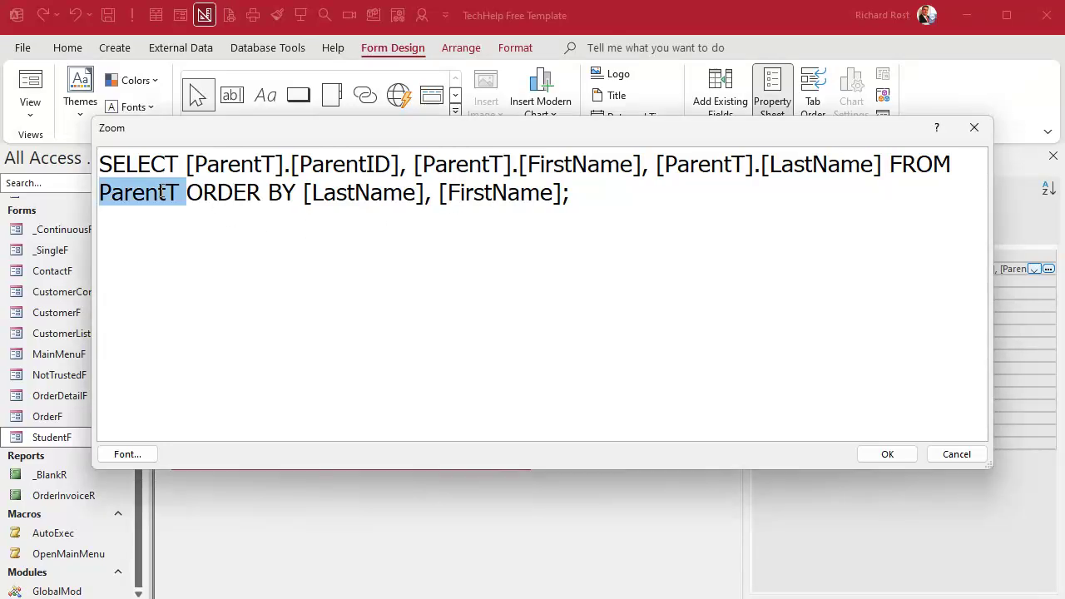
left_click_drag(186, 164, 300, 161)
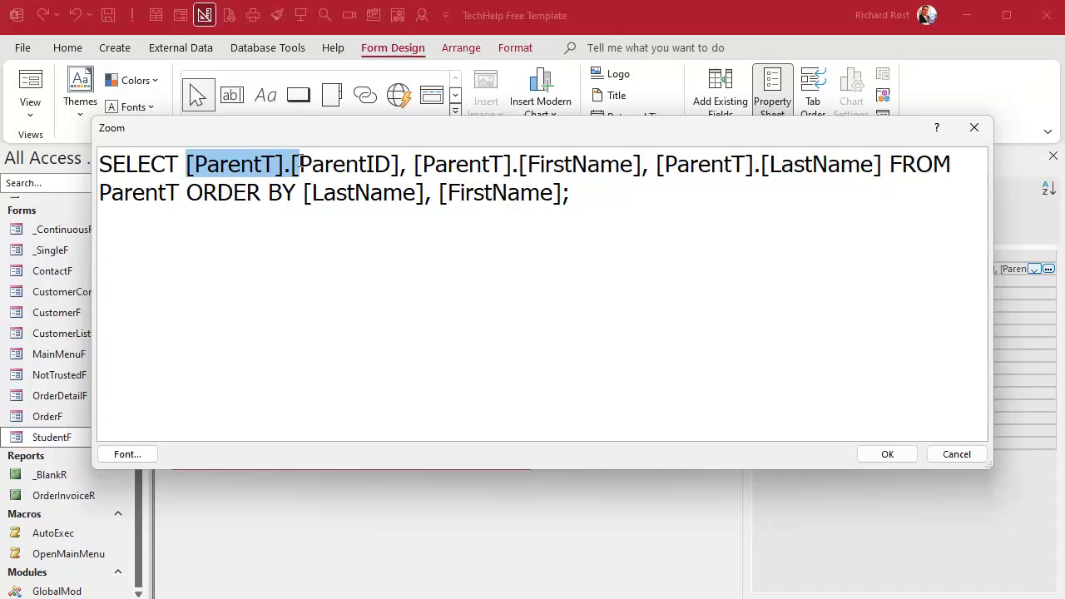
key("Delete")
left_click(279, 164)
key("Delete")
key("Delete")
left_click_drag(291, 164, 523, 165)
key("Delete")
left_click(395, 164)
key("Delete")
left_click(411, 165)
key("Delete")
left_click(515, 165)
key("Delete")
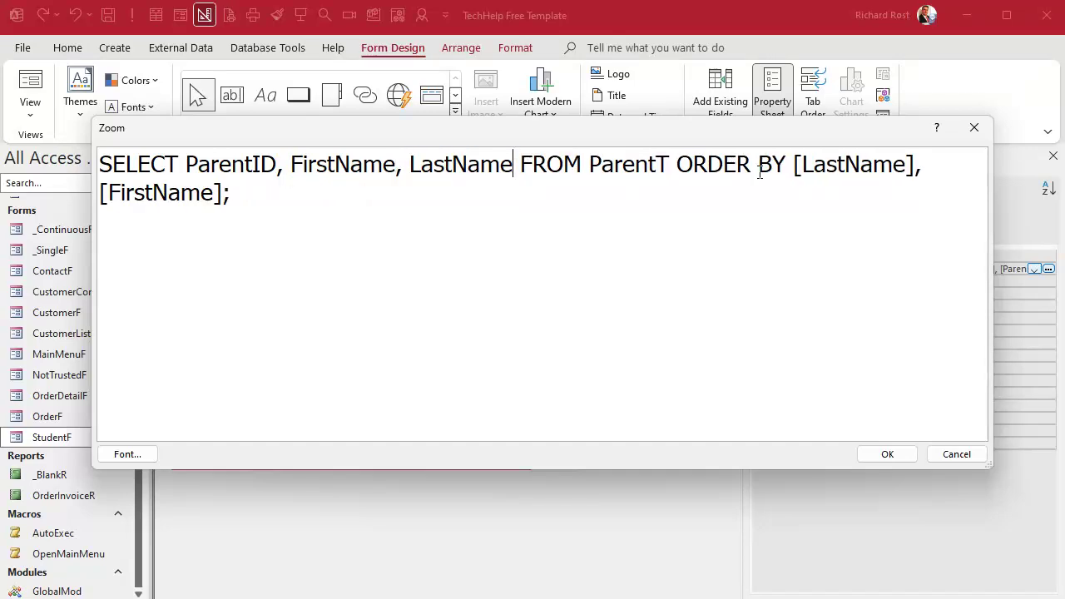
Remove the square brackets around LastName and FirstName in the Row Source's ORDER BY clause
left_click(794, 164)
key("Delete")
left_click(897, 165)
key("Delete")
left_click(101, 193)
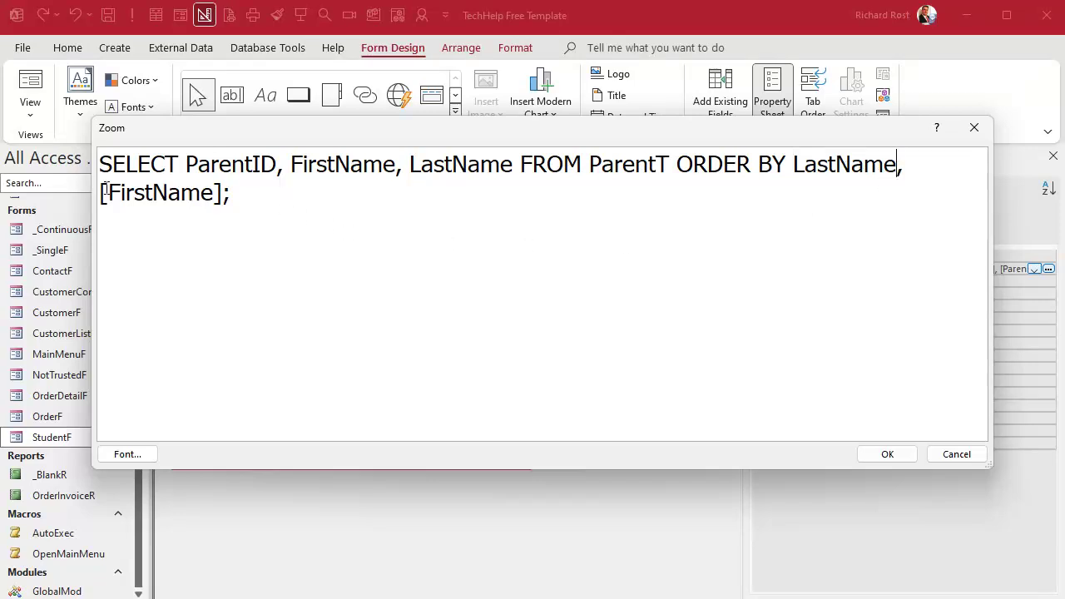
key("Delete")
left_click(205, 193)
key("Delete")
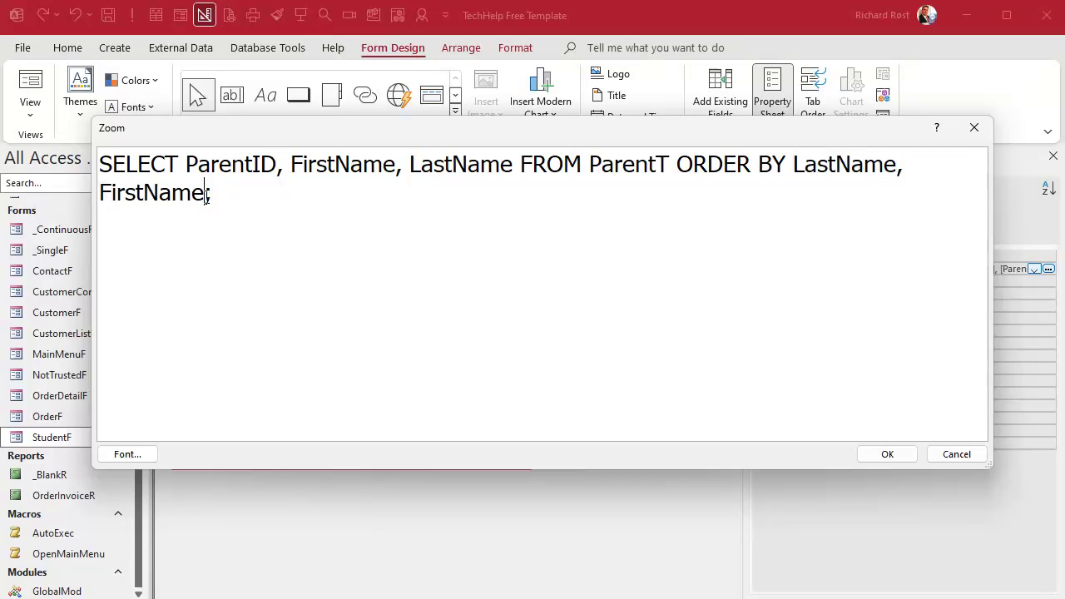
Review the selected fields, source table and sort order in the Row Source SQL statement
double_click(241, 162)
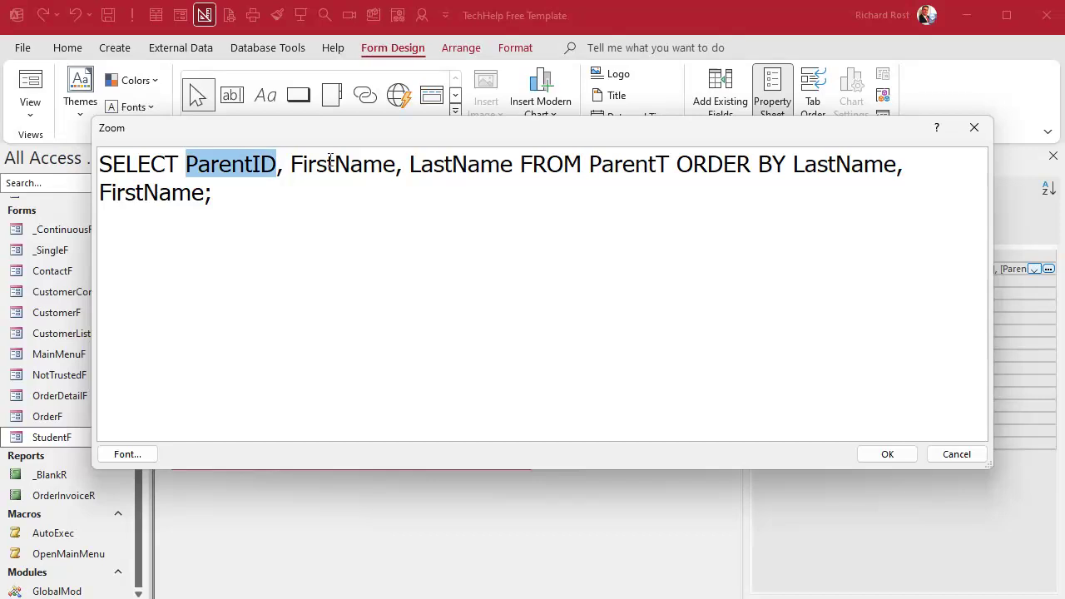
double_click(350, 162)
double_click(455, 164)
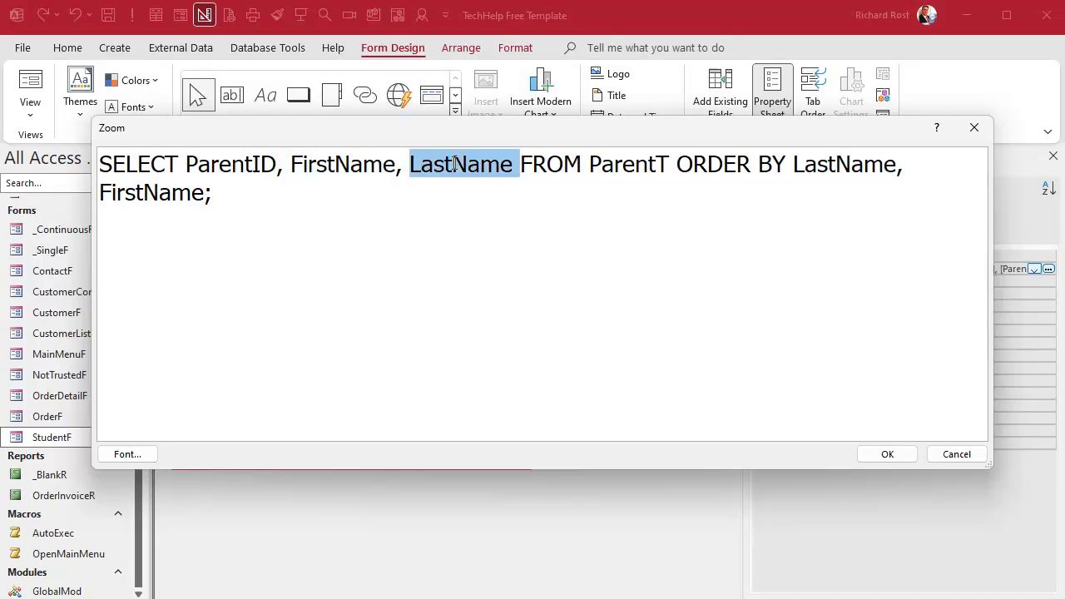
double_click(617, 171)
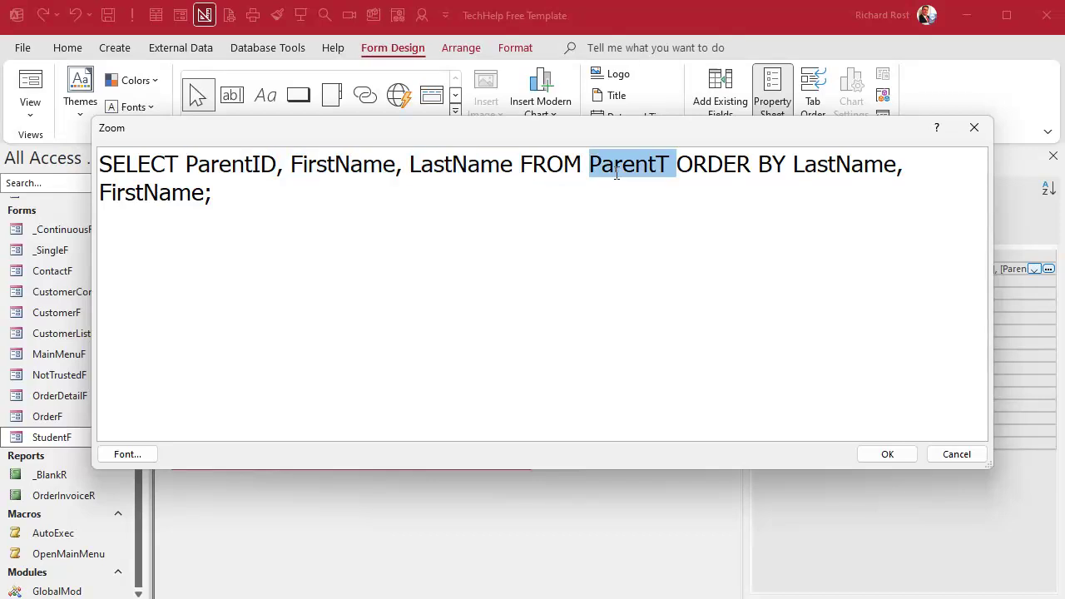
left_click(830, 172)
left_click(230, 200)
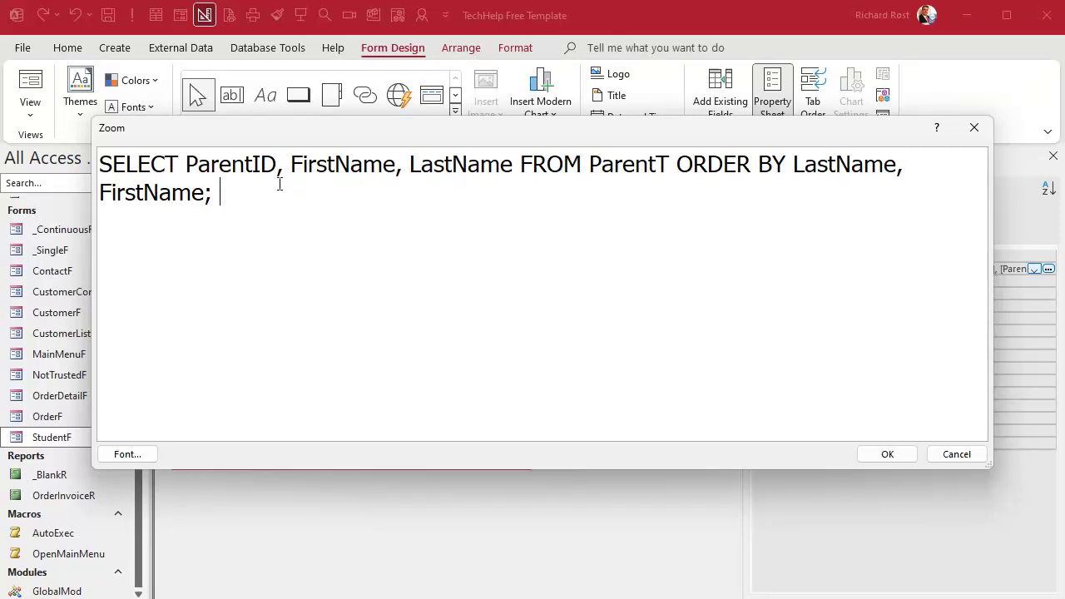
Replace FirstName, LastName in the Row Source's SELECT list with LastName & ", " & FirstName and accept the statement
left_click_drag(289, 164, 512, 165)
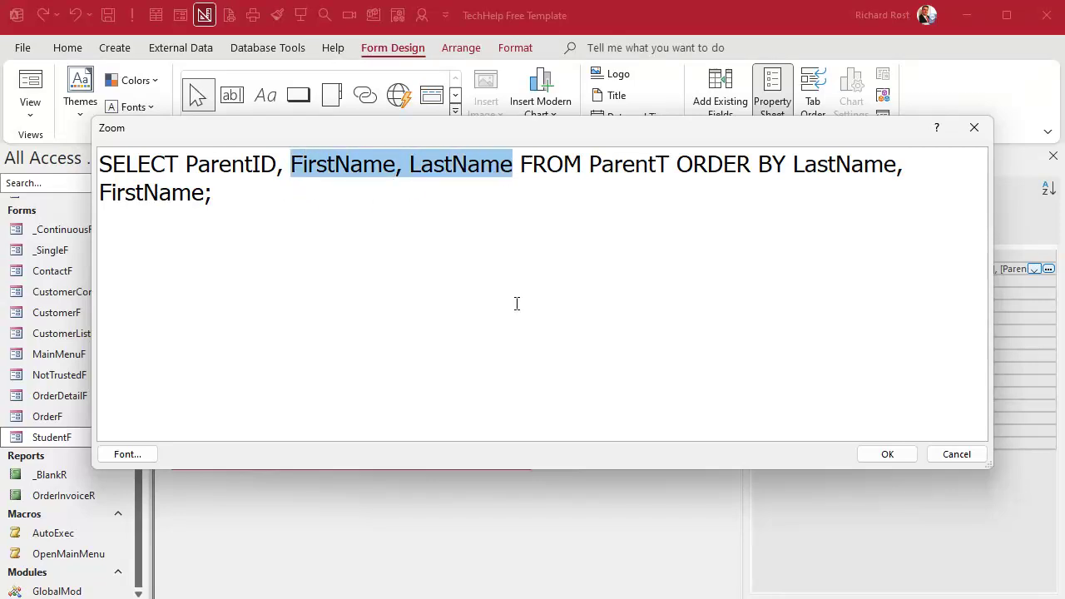
type("LastName & ")
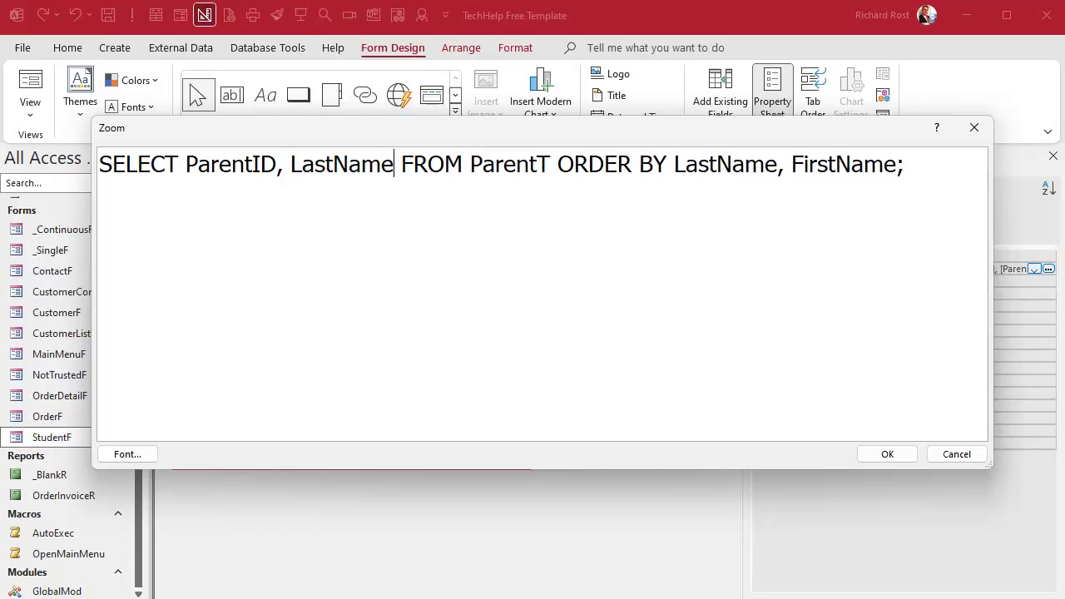
type("\", \"")
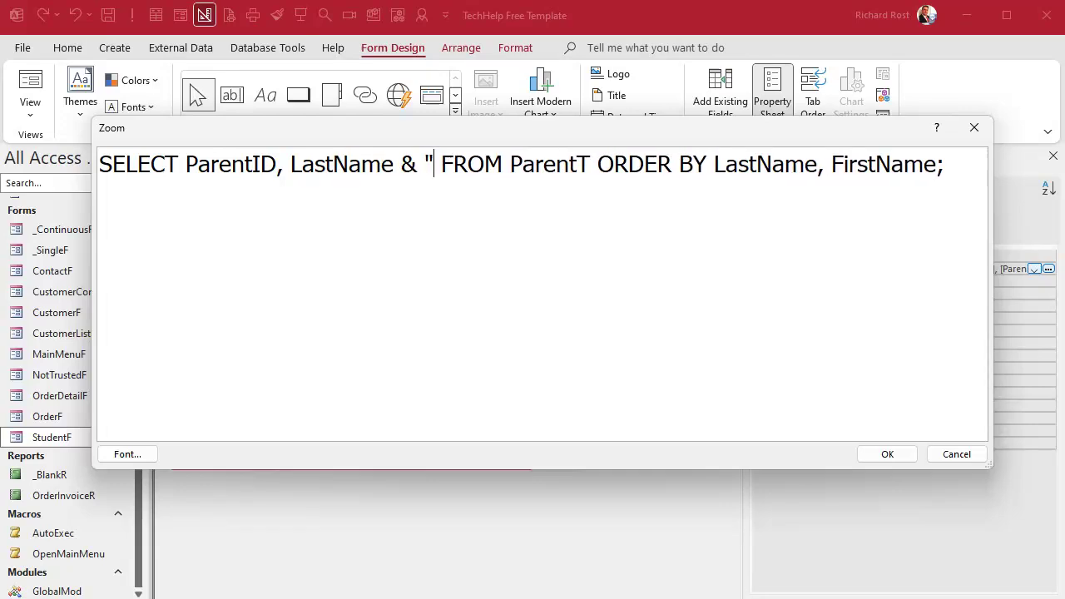
type(" & FirstName")
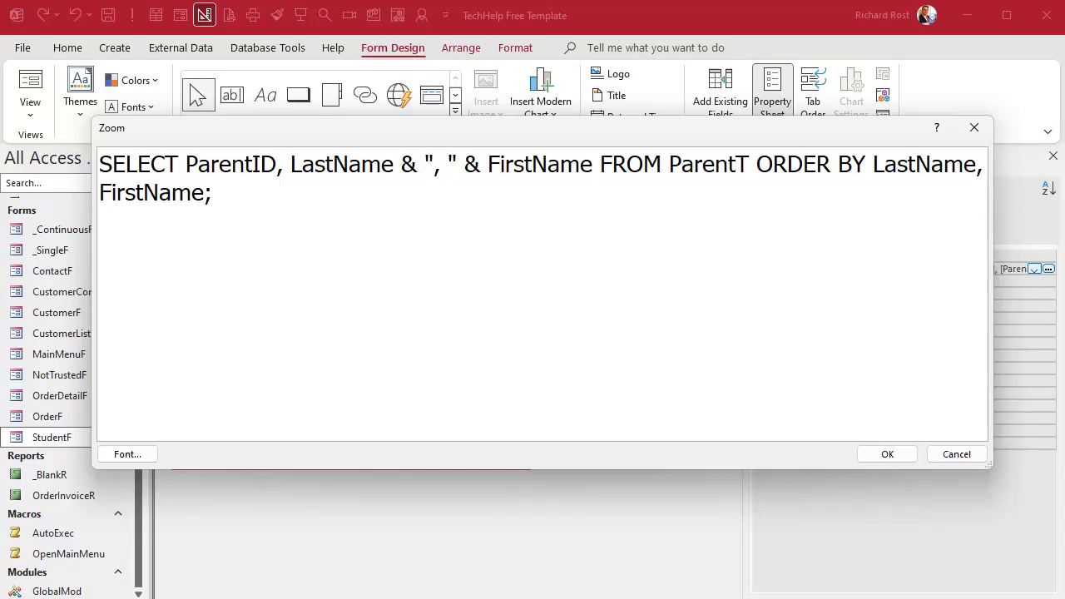
left_click_drag(293, 164, 594, 165)
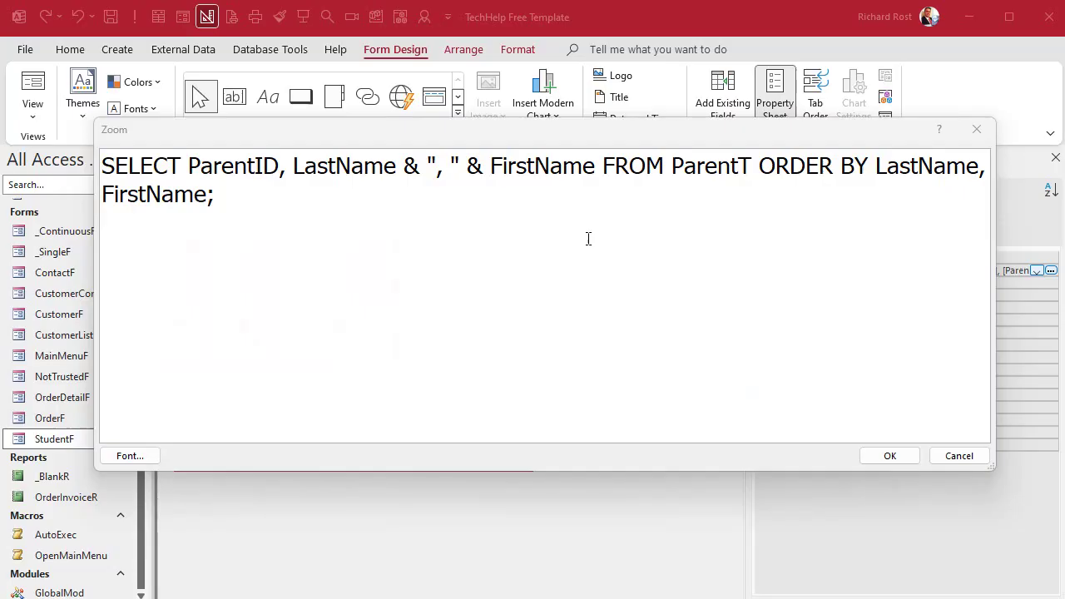
left_click(905, 458)
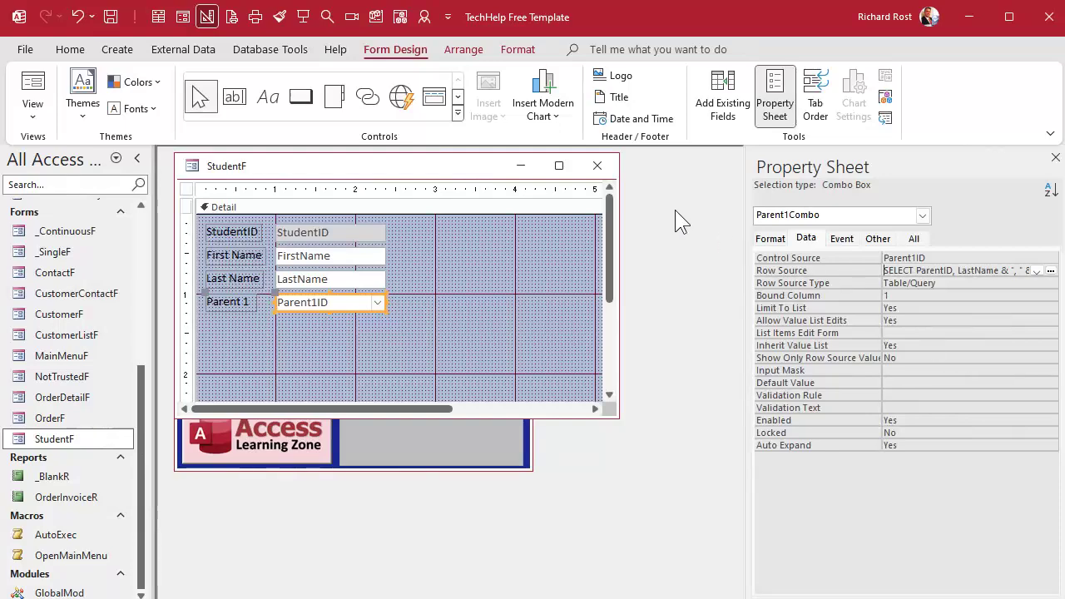
Close the StudentF design and reopen the form in Form View with the combined-name row source
left_click(599, 165)
double_click(67, 441)
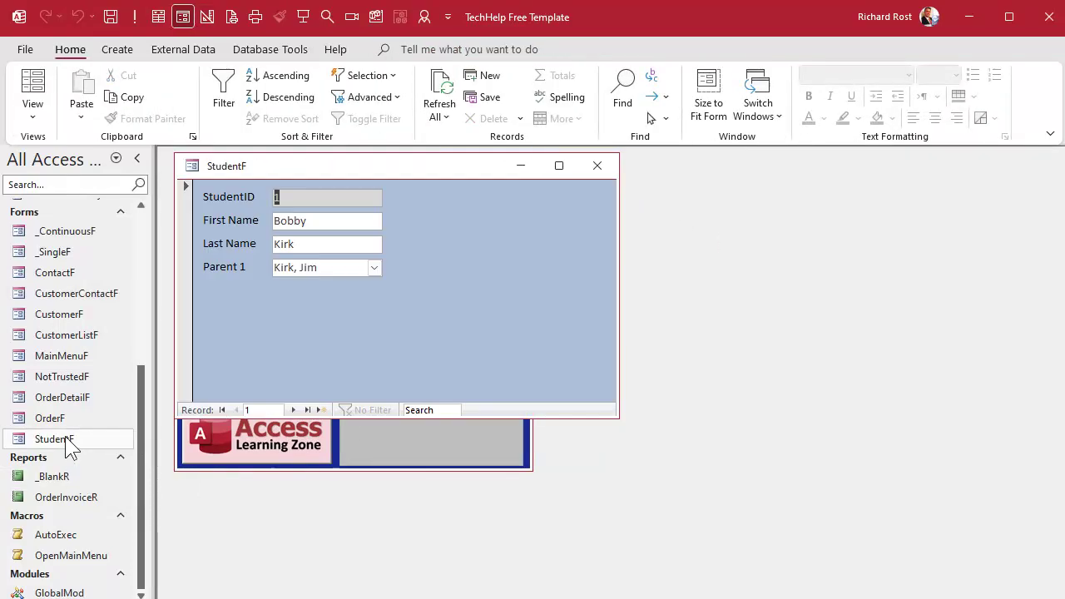
Check how the combined parent names fit in the Parent 1 drop-down list
left_click(373, 268)
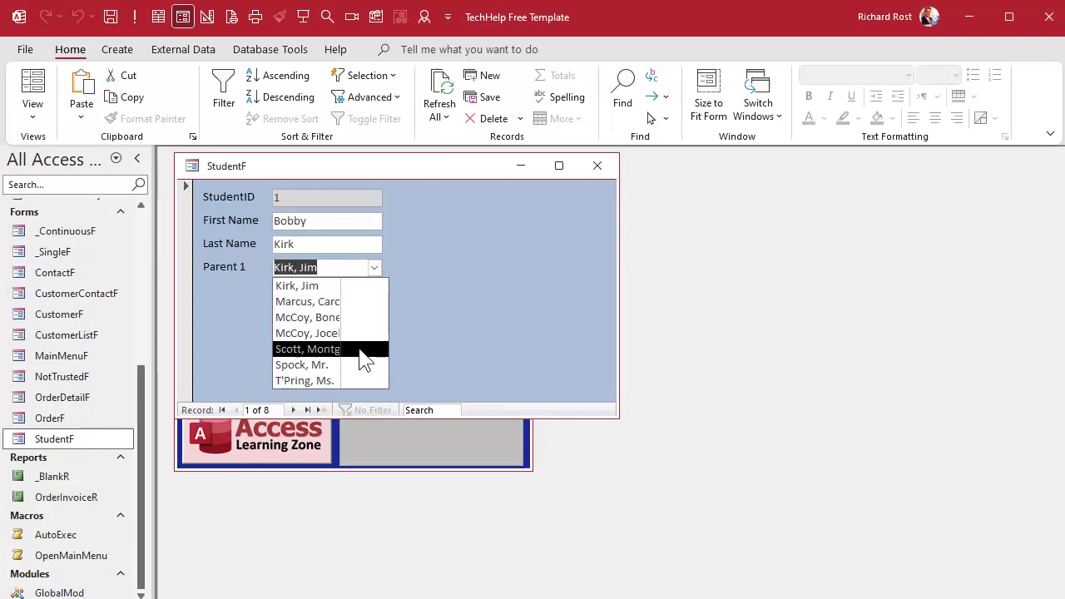
left_click(425, 265)
In Design View, set the Parent 1 combo box's Column Count to 2 and its Column Widths to 0";2"
right_click(427, 176)
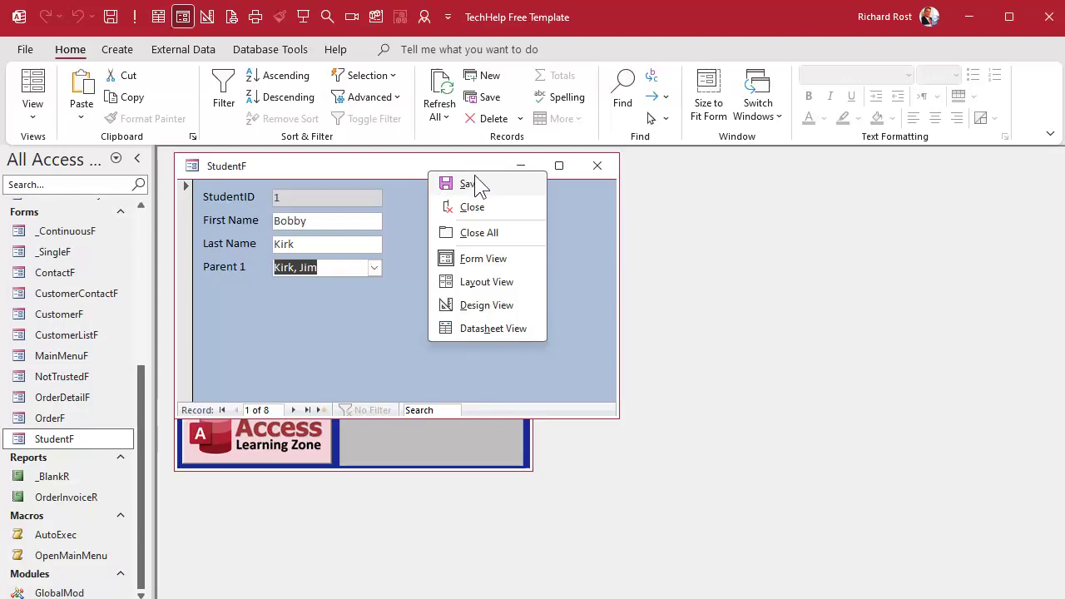
left_click(471, 307)
left_click(330, 302)
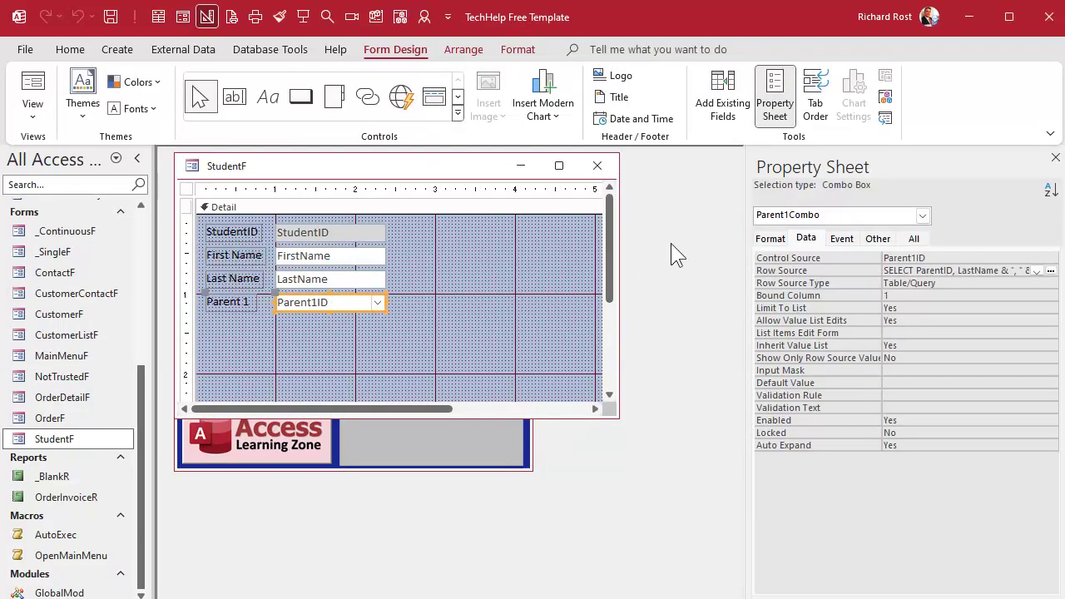
left_click(760, 241)
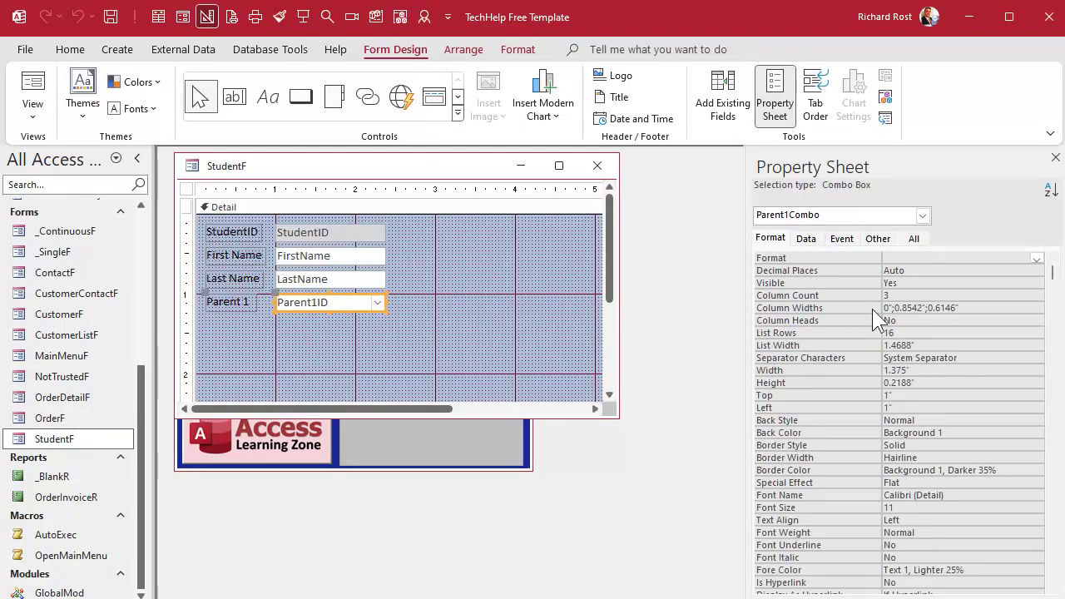
double_click(891, 300)
type("2")
left_click_drag(895, 308, 985, 309)
type("2")
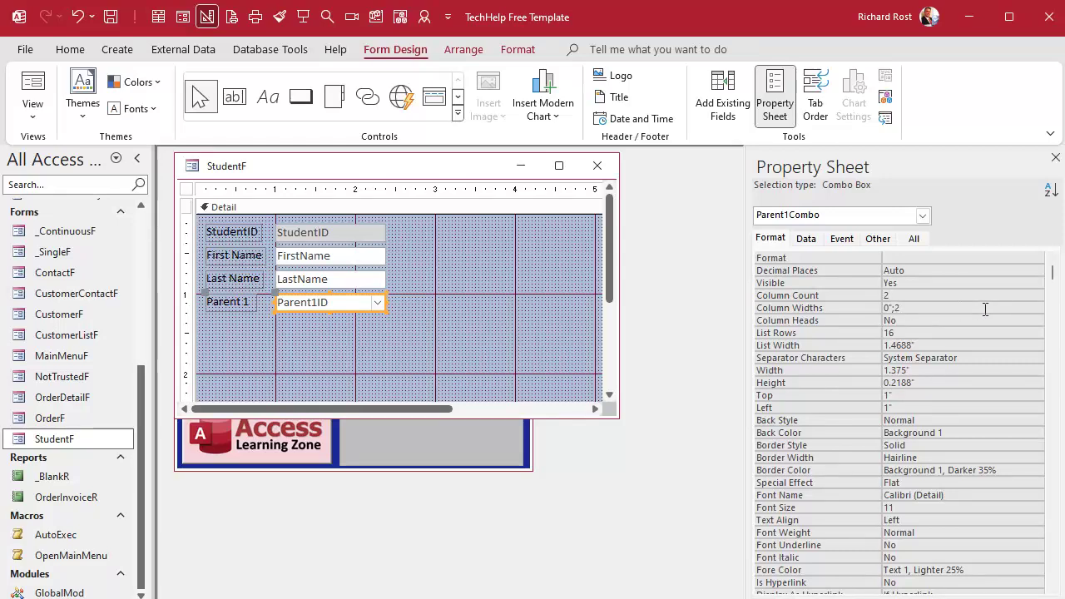
key("Tab")
Close the StudentF design, reopen the form in Form View and check the names in the Parent 1 list
left_click(597, 166)
double_click(90, 439)
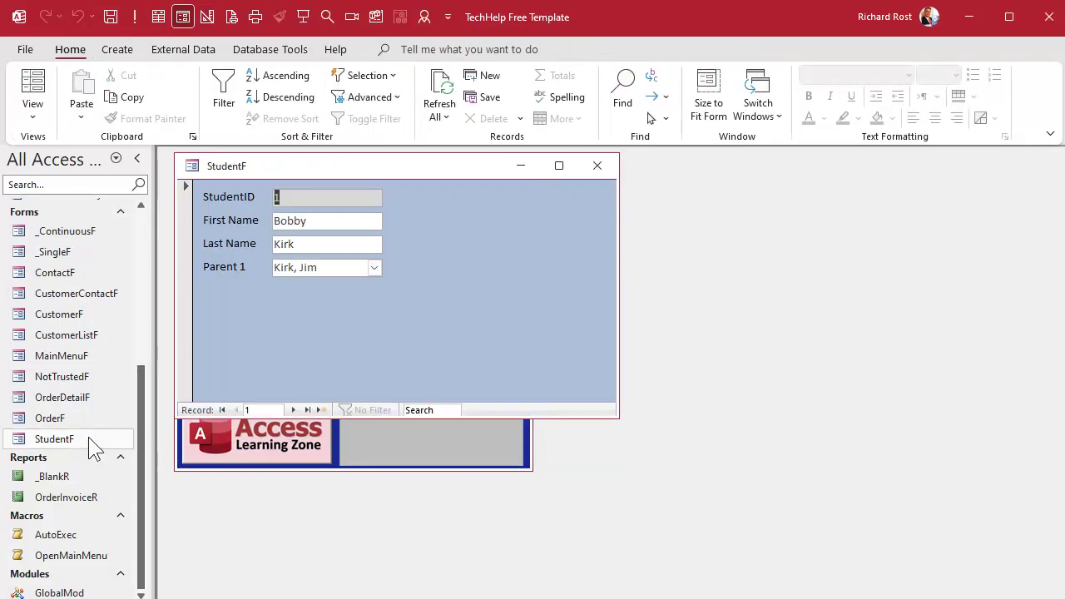
left_click(374, 267)
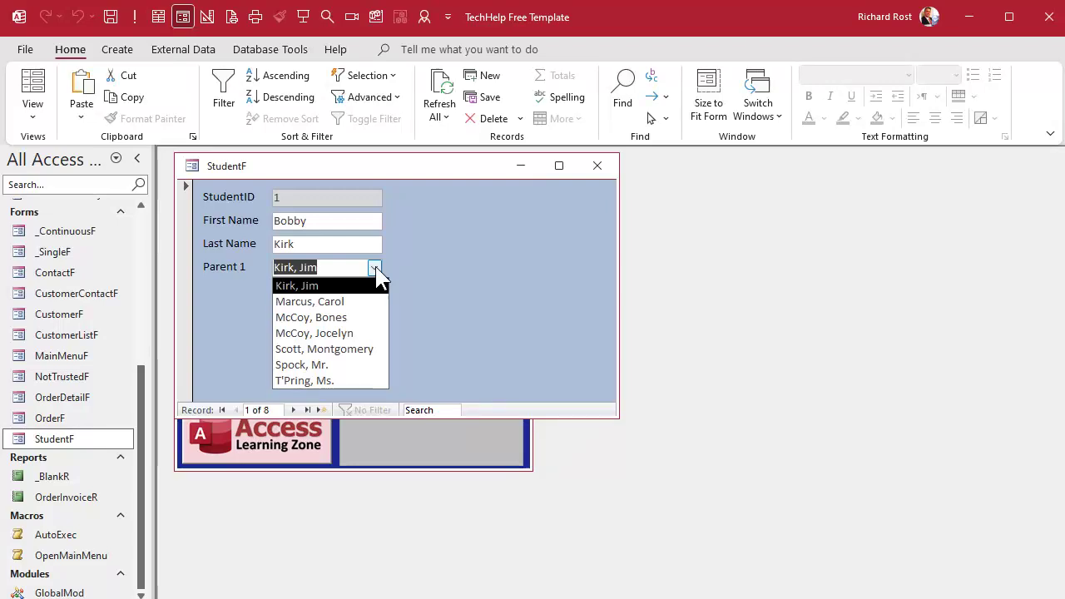
left_click(375, 267)
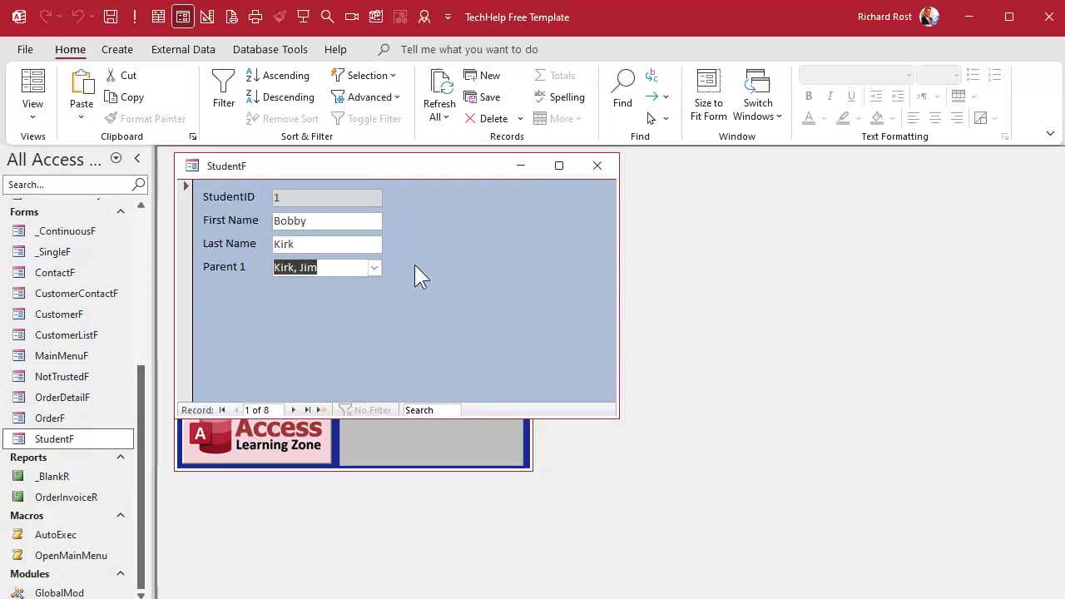
Duplicate the Parent 1 combo box with its label directly below the original in StudentF's Design View
right_click(452, 231)
left_click(523, 291)
left_click(333, 302)
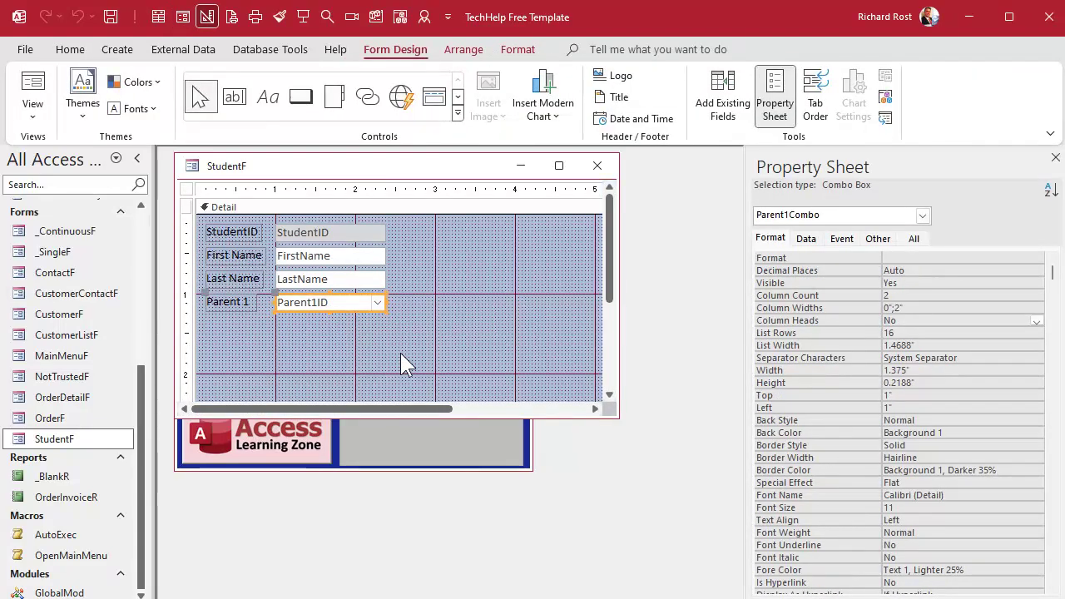
key("ctrl+c")
key("ctrl+v")
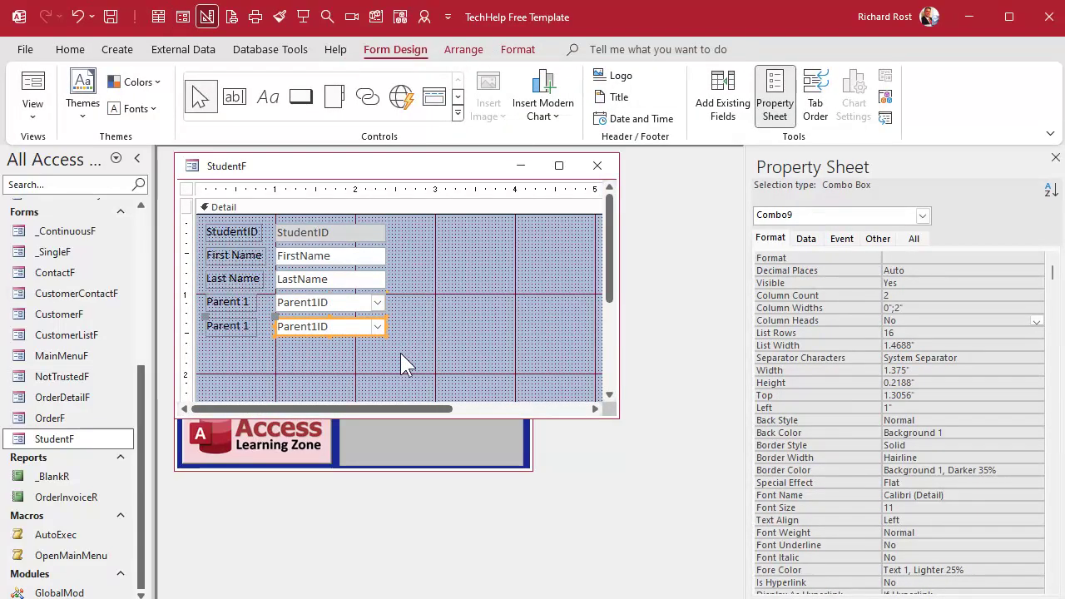
Caption the copied combo box's label Parent 2 and move the copy up to 1.25" from the top
left_click(231, 335)
double_click(246, 327)
type("2")
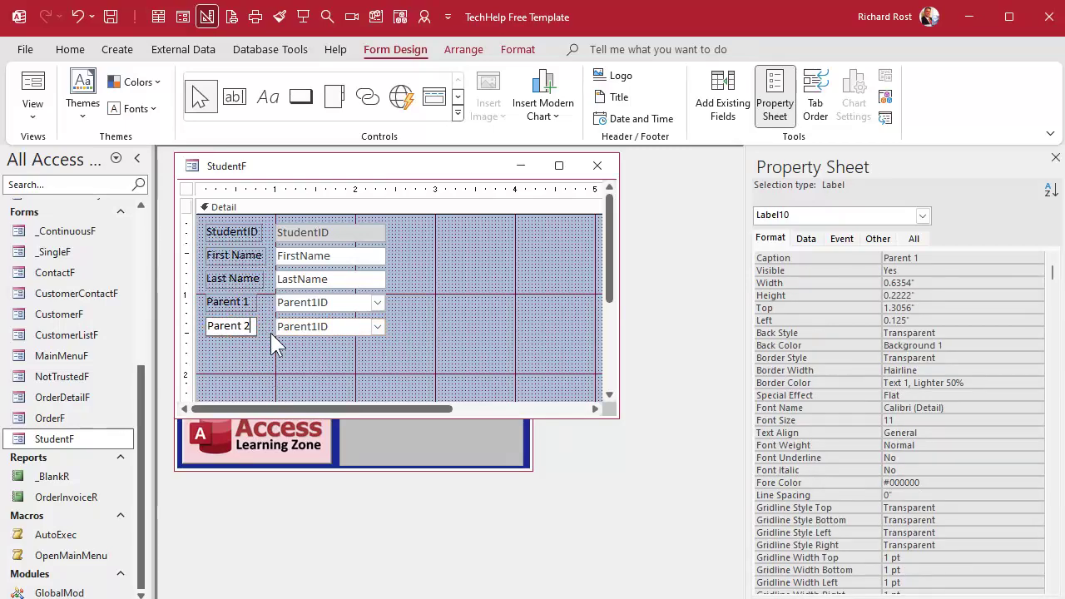
left_click(304, 340)
left_click(315, 326)
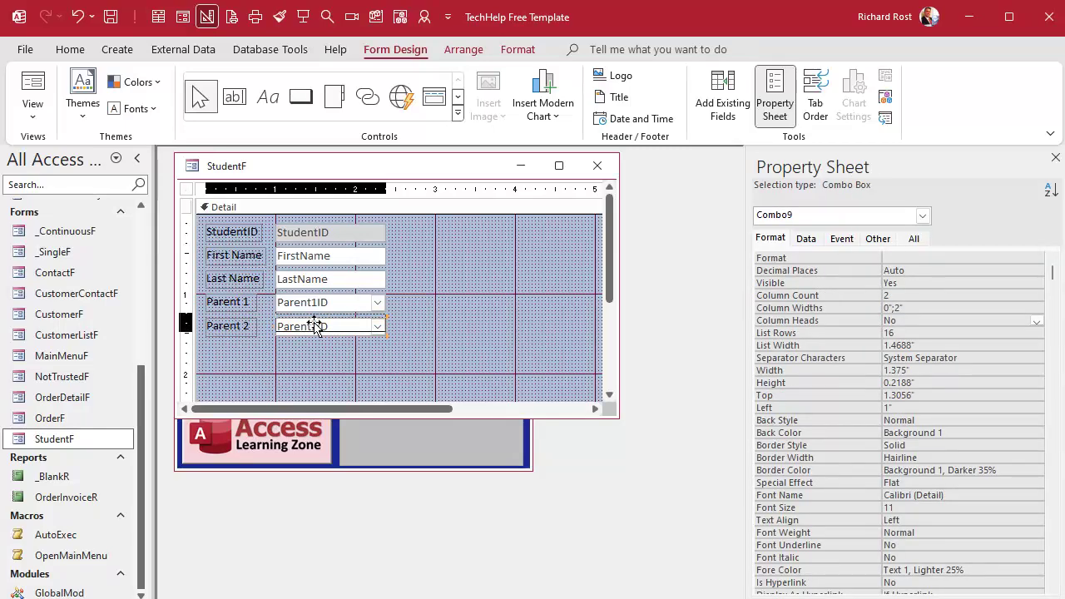
left_click_drag(315, 326, 315, 322)
Name the copied combo box Parent2Combo
left_click(912, 239)
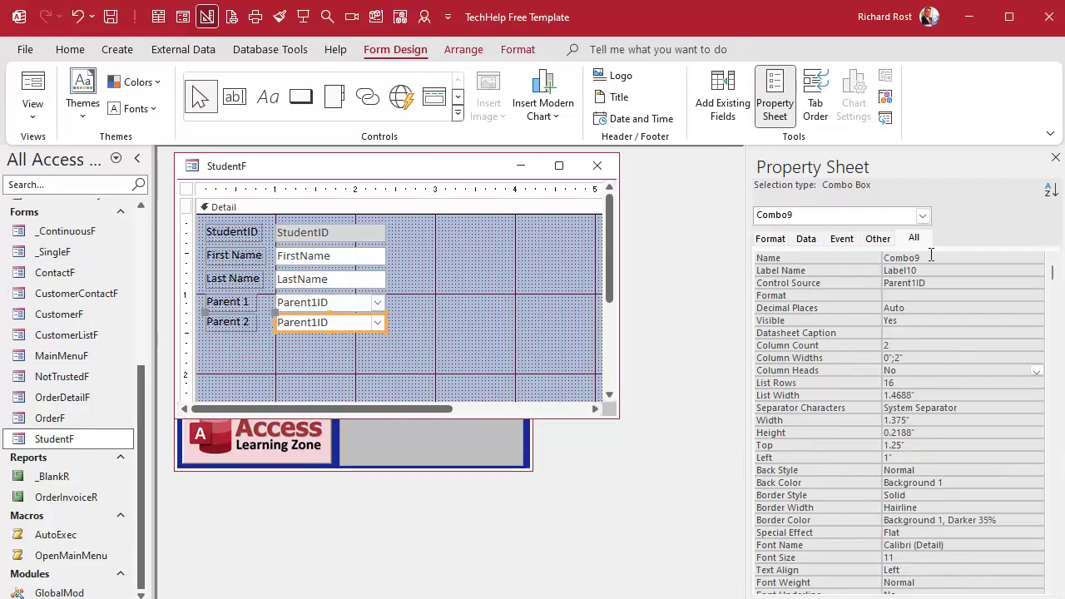
left_click(931, 257)
type("Parent2Cp")
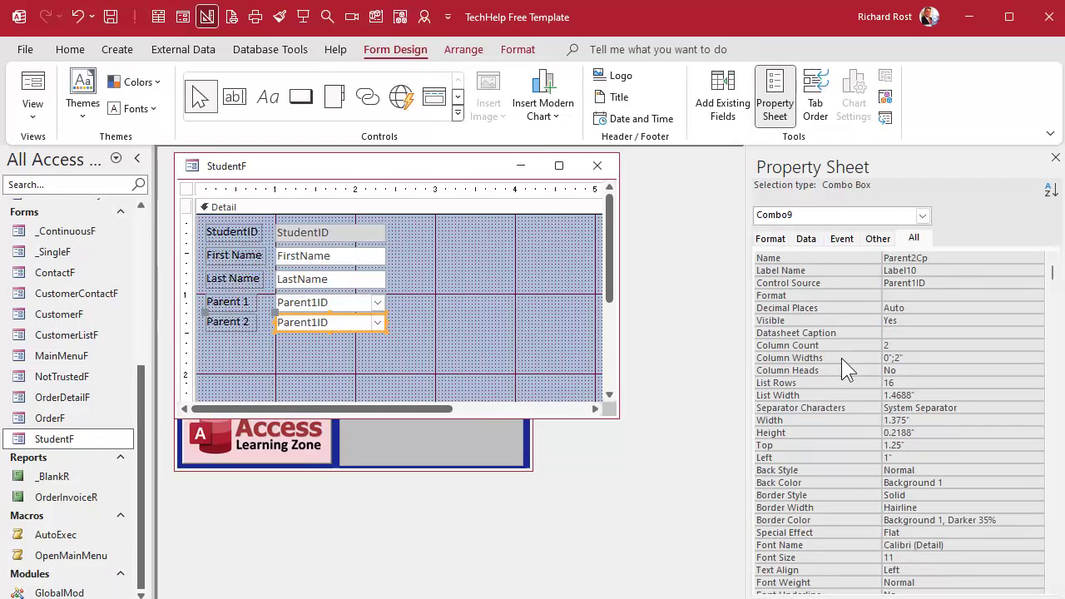
key("BackSpace")
type("ombo")
key("Return")
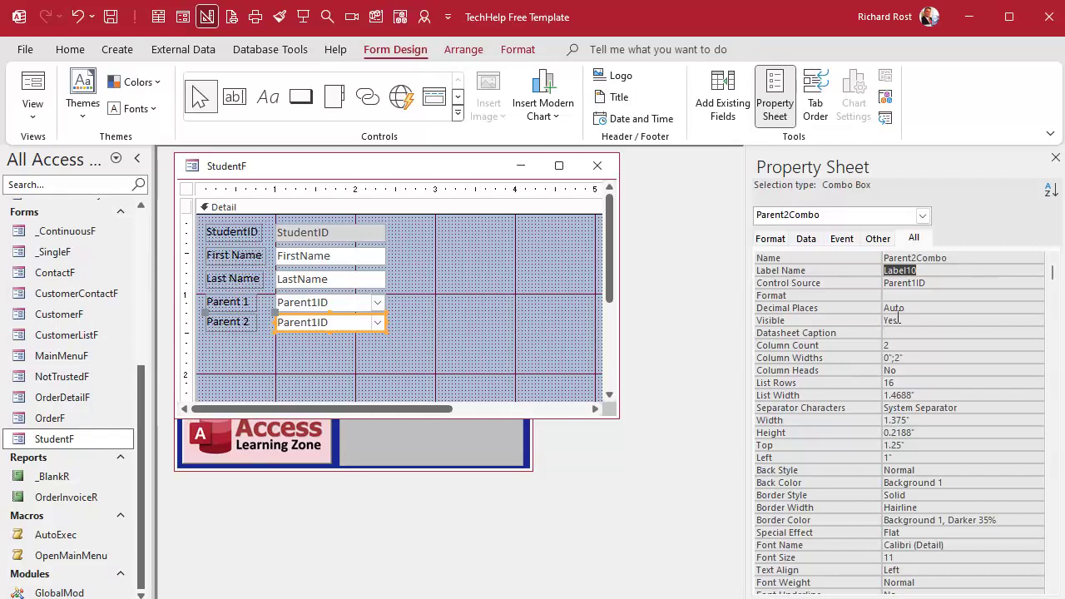
Set the Parent 2 combo box's Control Source to Parent2ID
left_click(948, 283)
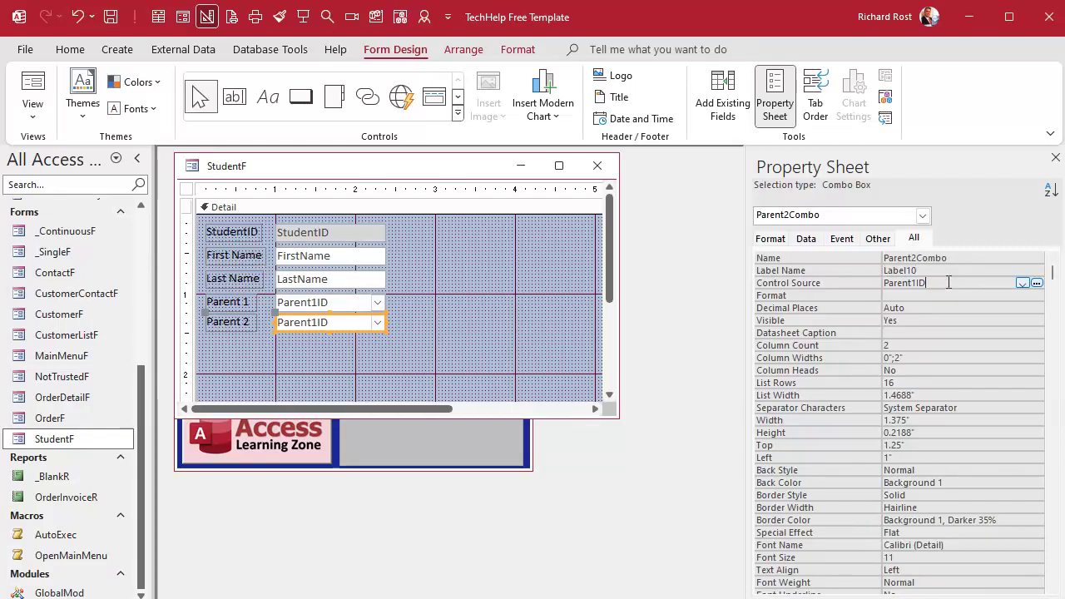
left_click(1022, 283)
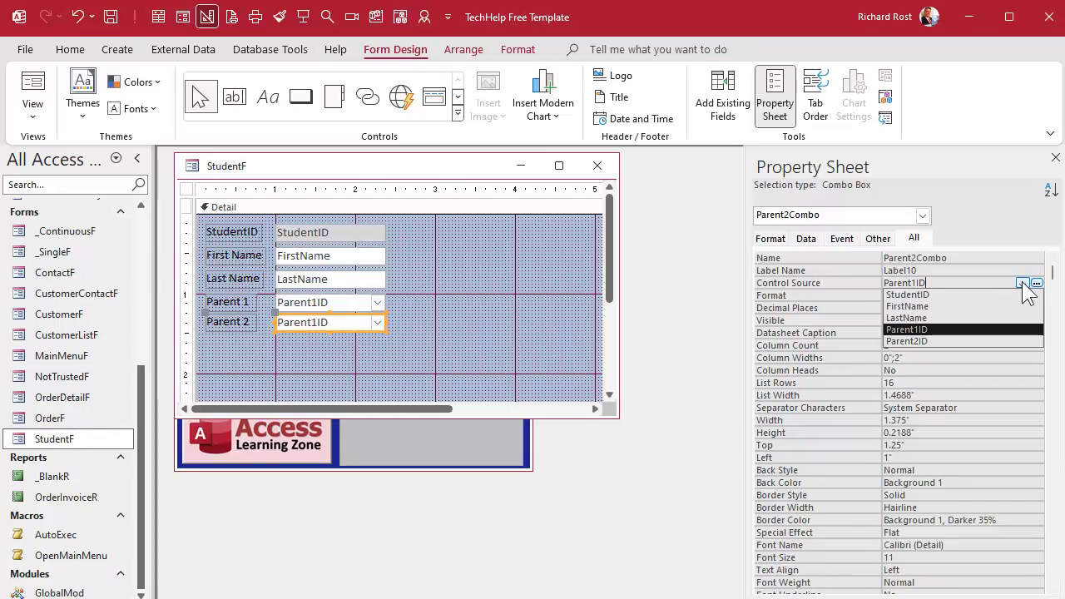
left_click(965, 342)
key("Return")
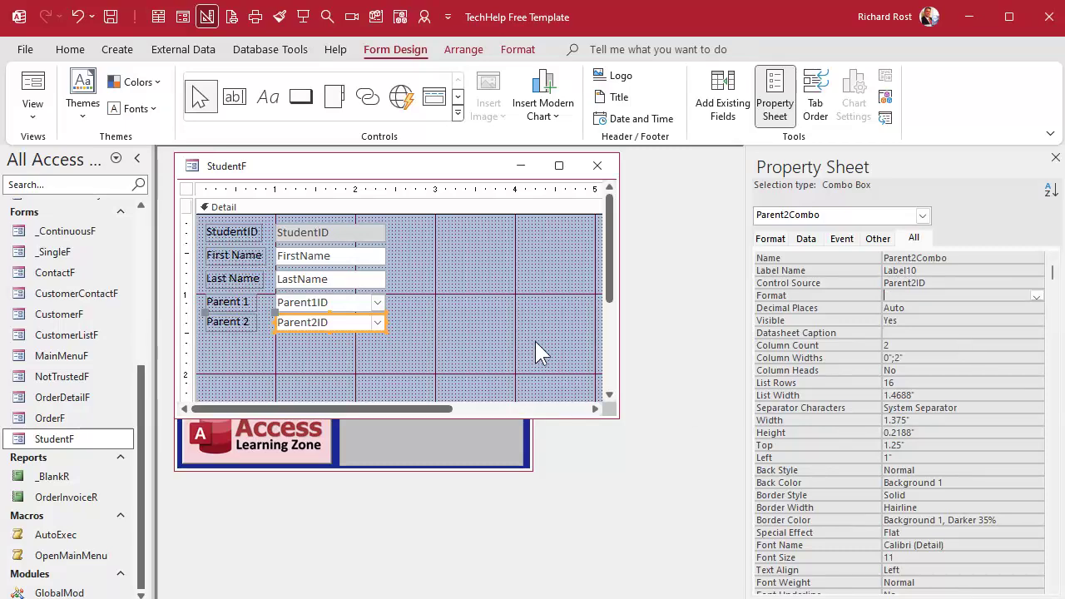
Close the StudentF design, reopen the form and browse to the fifth student record to check both parents
left_click(597, 166)
double_click(68, 439)
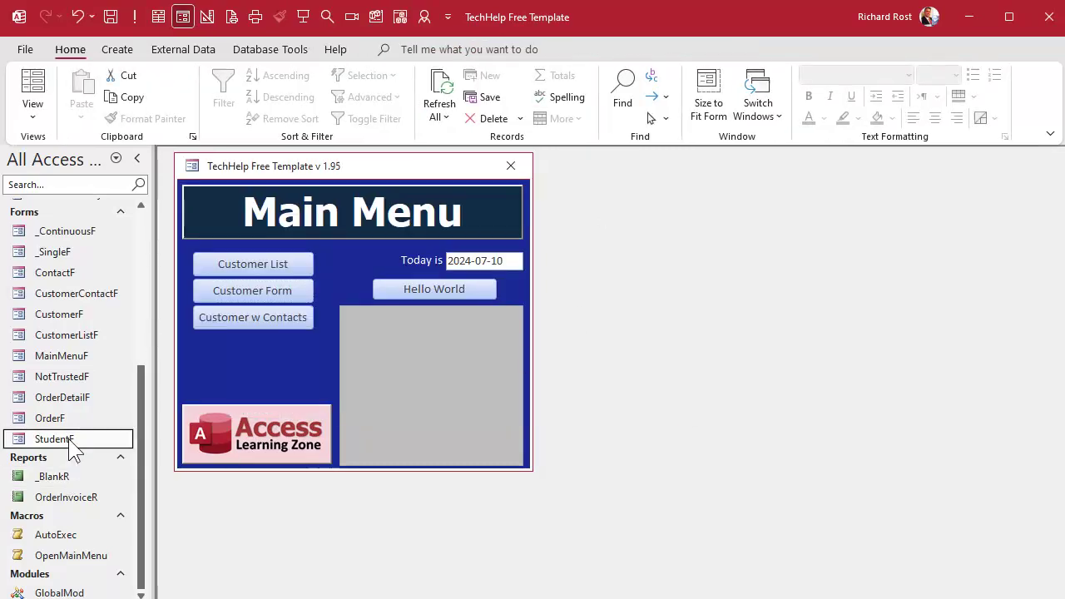
left_click(294, 410)
left_click(295, 411)
left_click(295, 411)
left_click(295, 411)
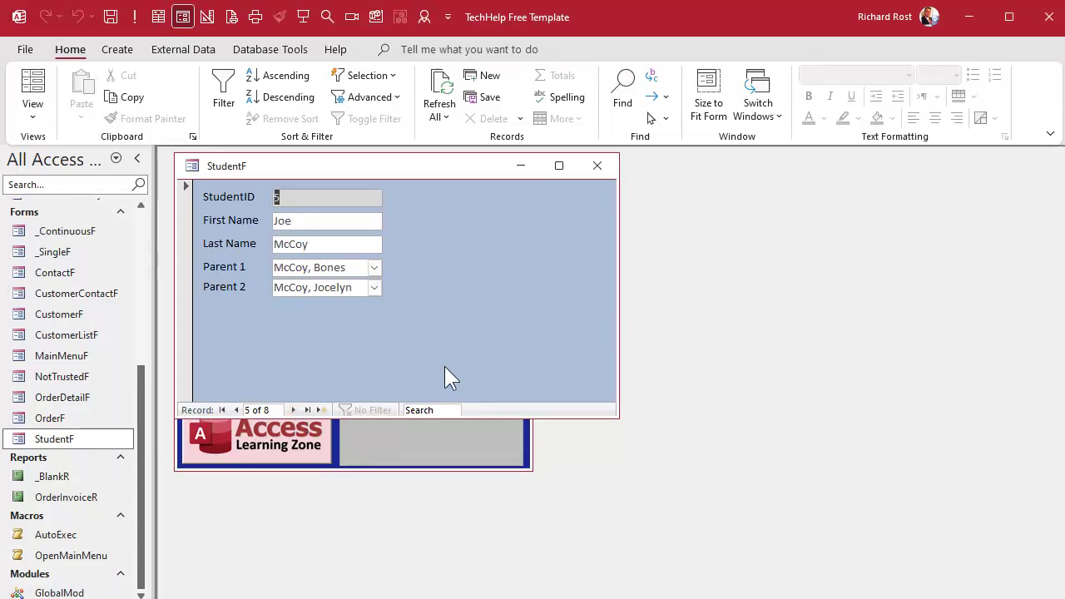